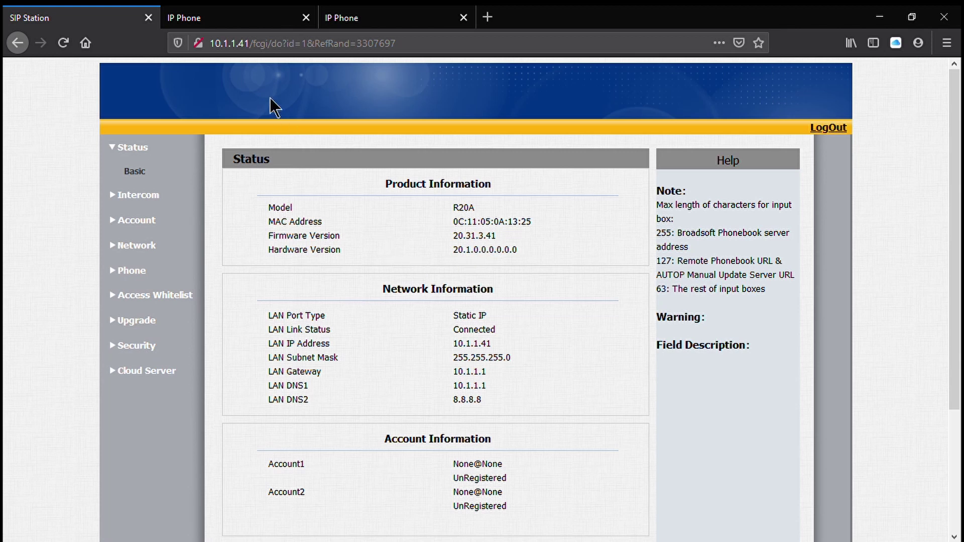
pyautogui.click(137, 320)
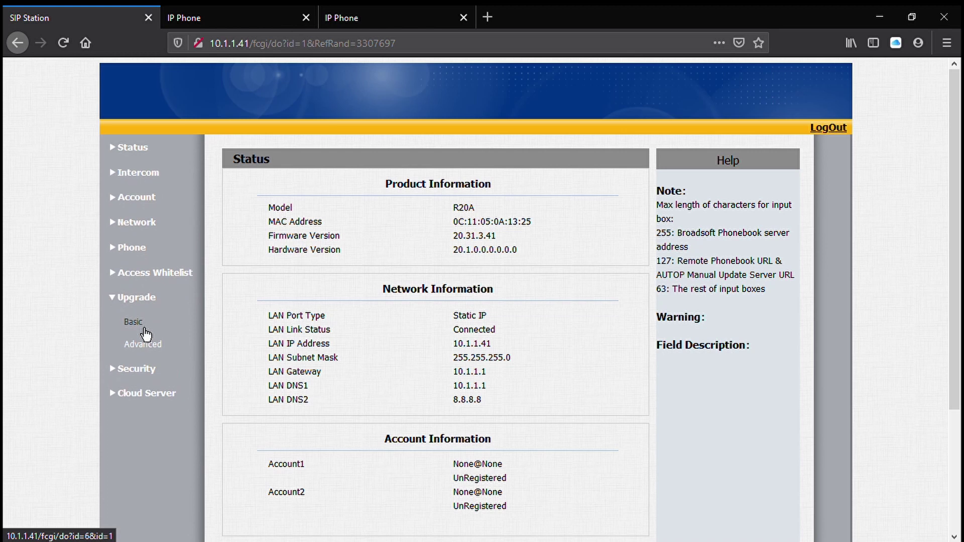
pyautogui.click(144, 331)
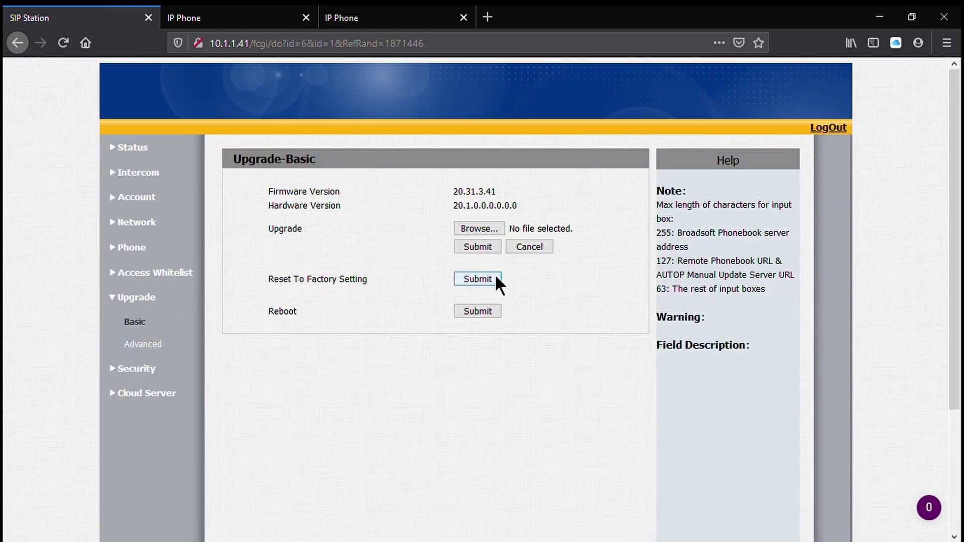
pyautogui.click(143, 147)
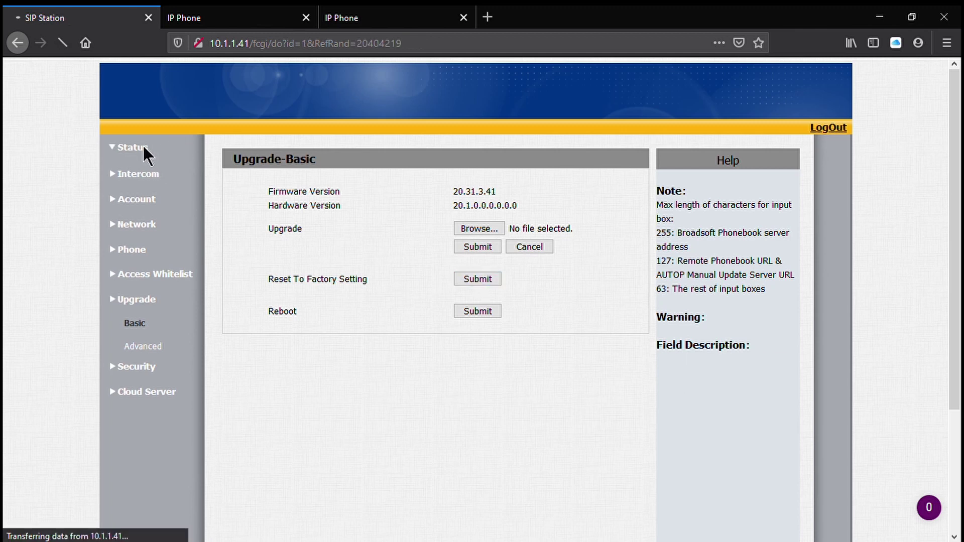
pyautogui.click(251, 18)
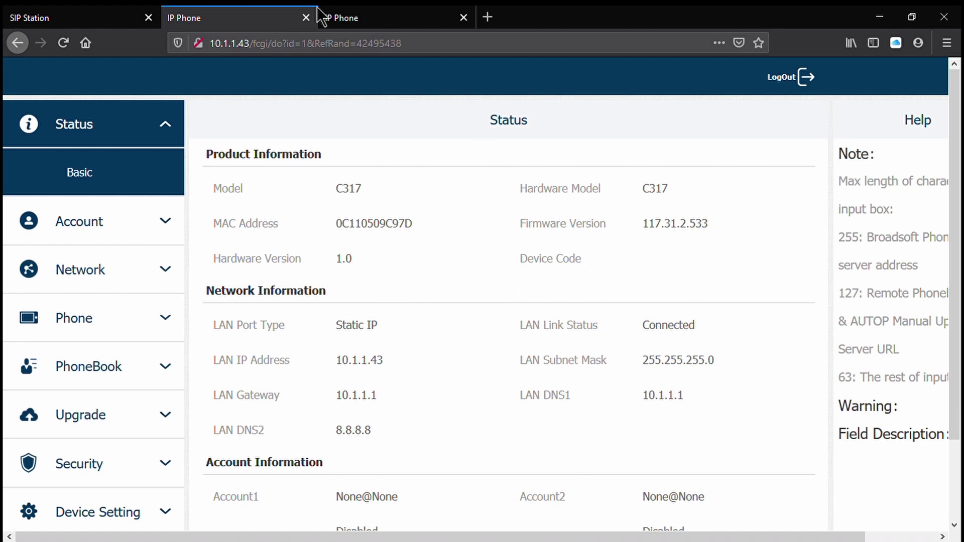
pyautogui.click(366, 16)
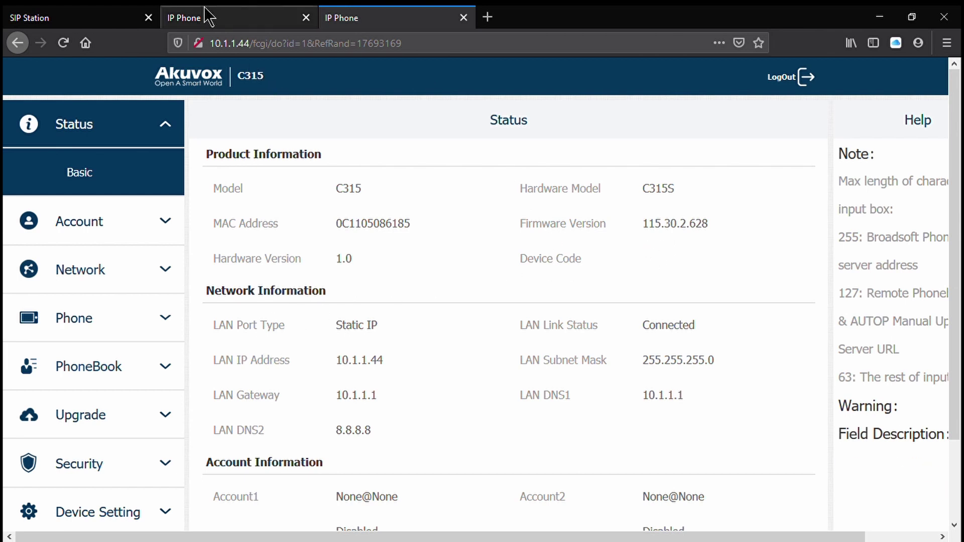
pyautogui.click(90, 18)
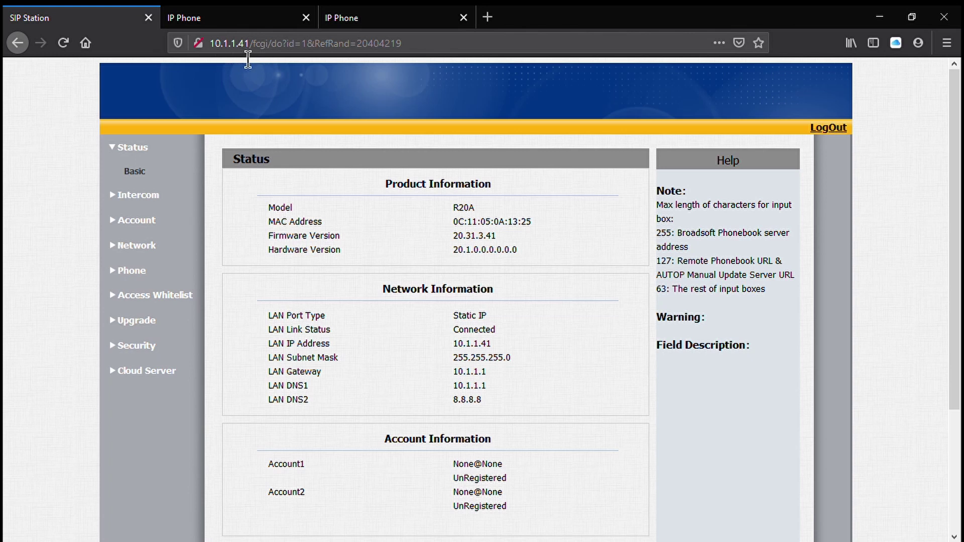
# - Save the doorbell's Network Advanced connect settings with Server Type None and Discovery Mode Disabled
pyautogui.click(141, 245)
pyautogui.click(146, 271)
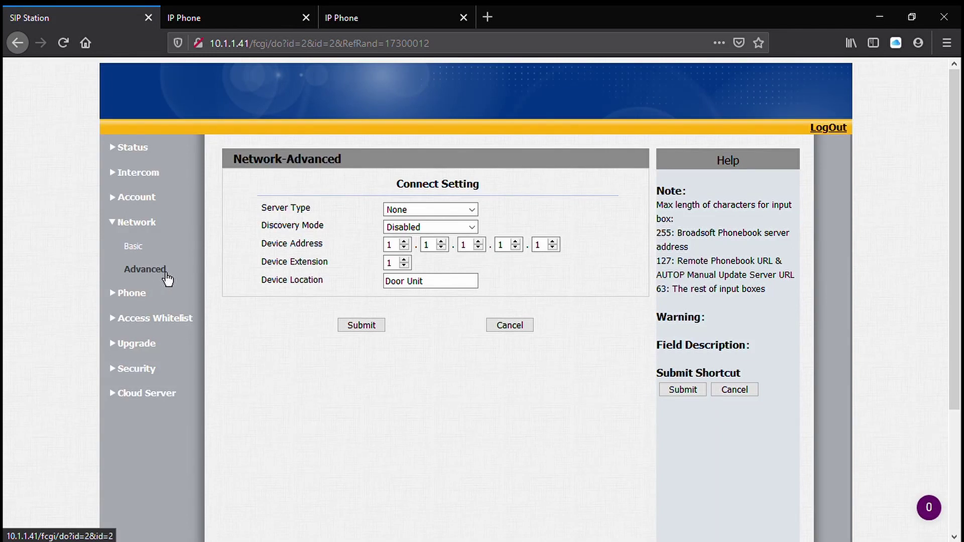
pyautogui.click(232, 17)
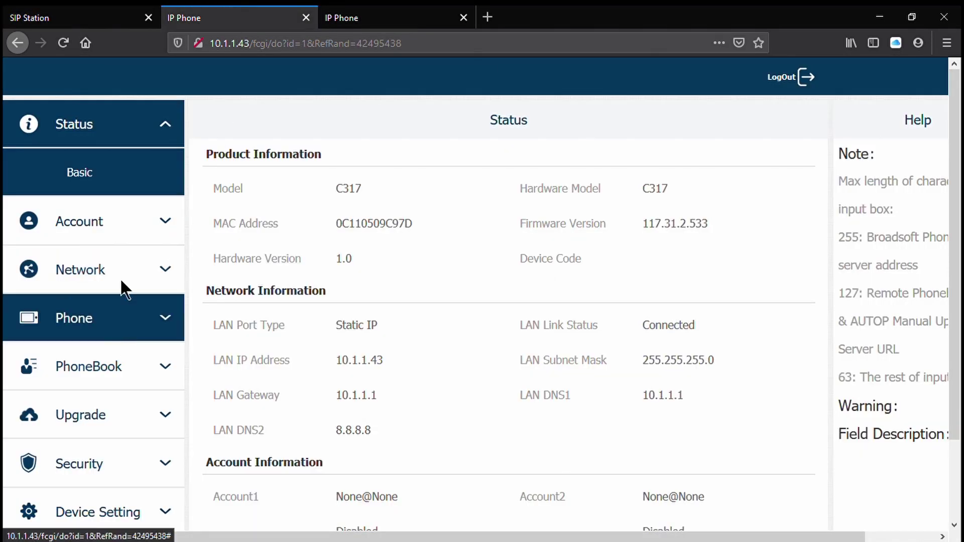
pyautogui.click(60, 17)
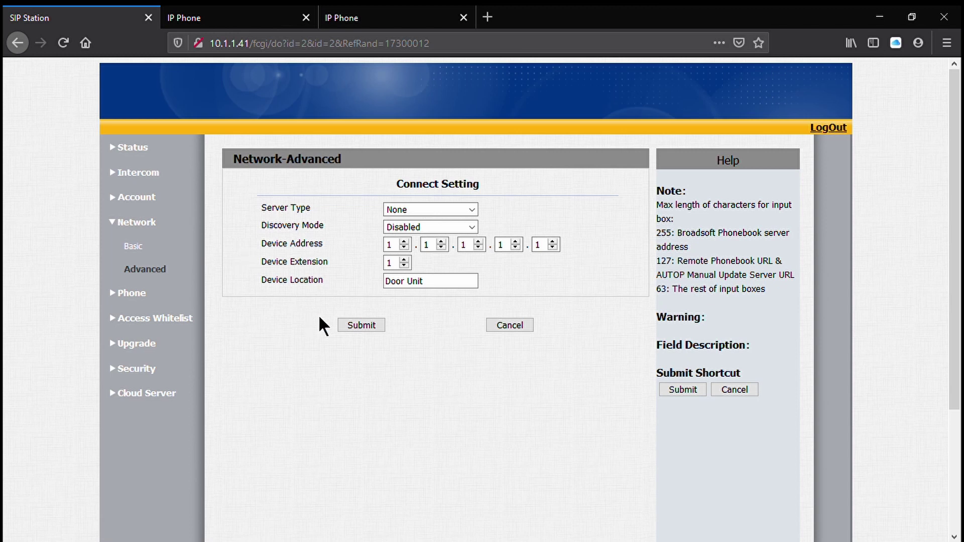
pyautogui.click(349, 322)
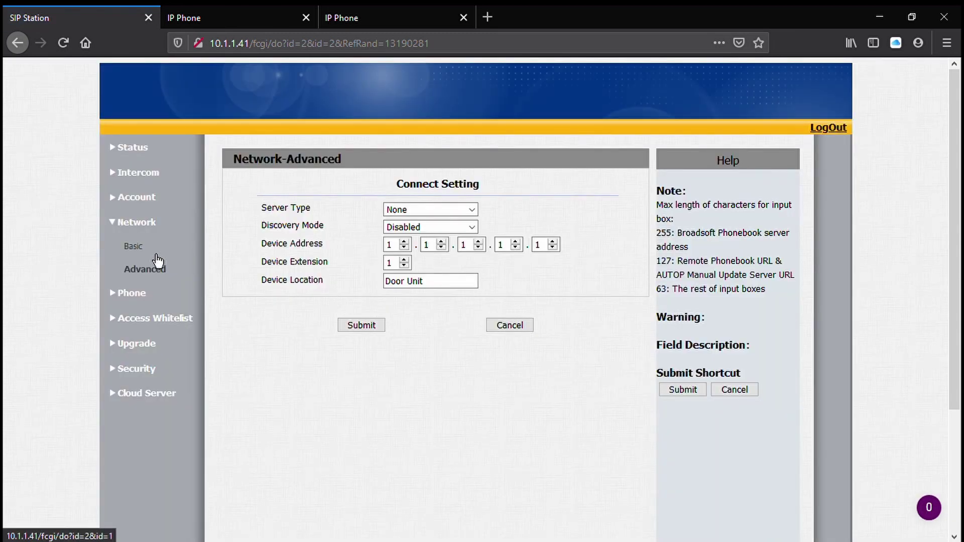
# - Set the doorbell's LAN to IP 192.168.1.200 with gateway and DNS1 192.168.1.1, and submit
pyautogui.click(156, 256)
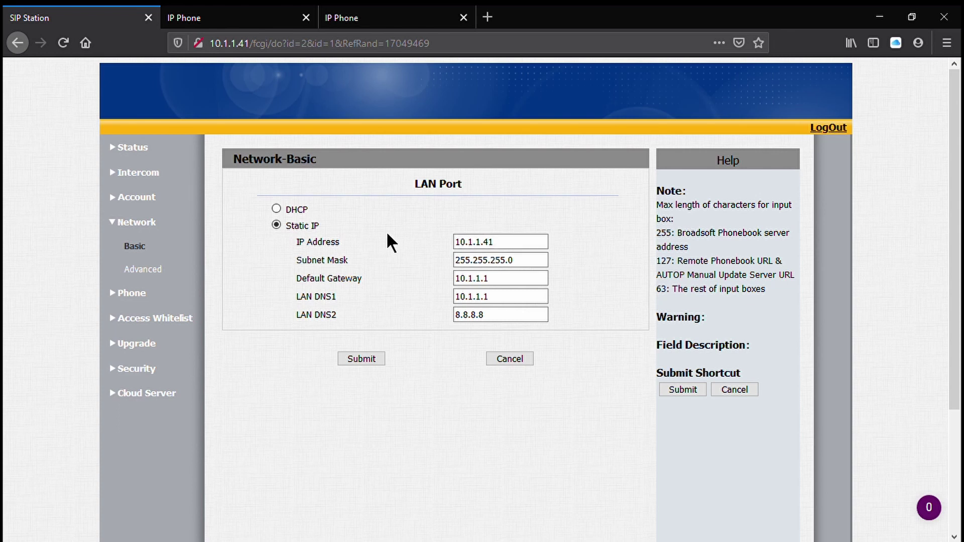
pyautogui.moveTo(517, 242); pyautogui.dragTo(455, 242)
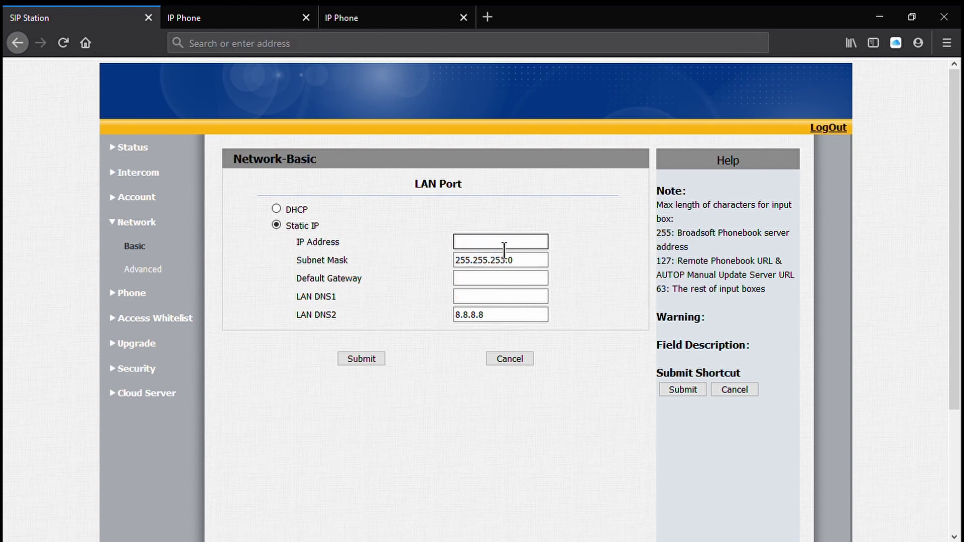
pyautogui.write('192.168.1.200')
pyautogui.press('Tab')
pyautogui.press('Tab')
pyautogui.write('192.168')
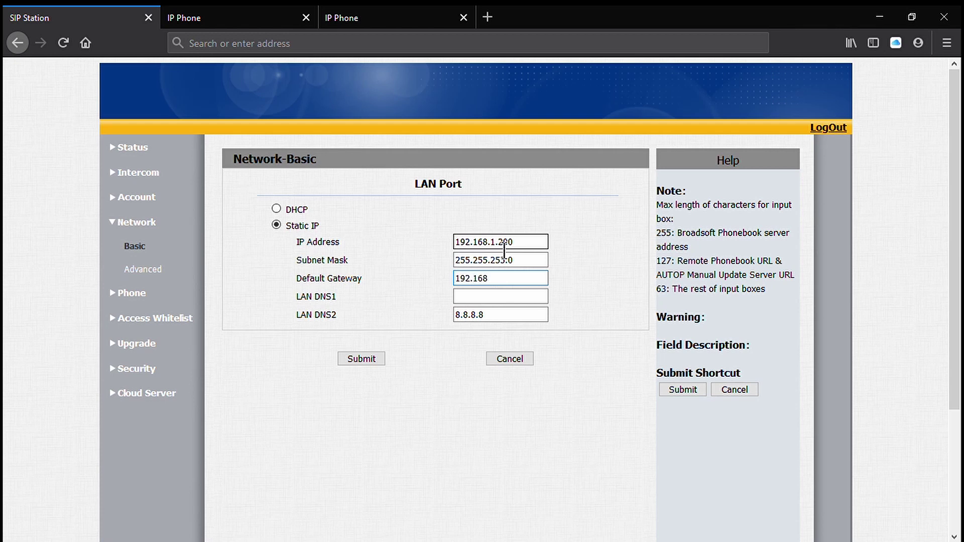
pyautogui.write('.1.1')
pyautogui.press('Tab')
pyautogui.write('192.1')
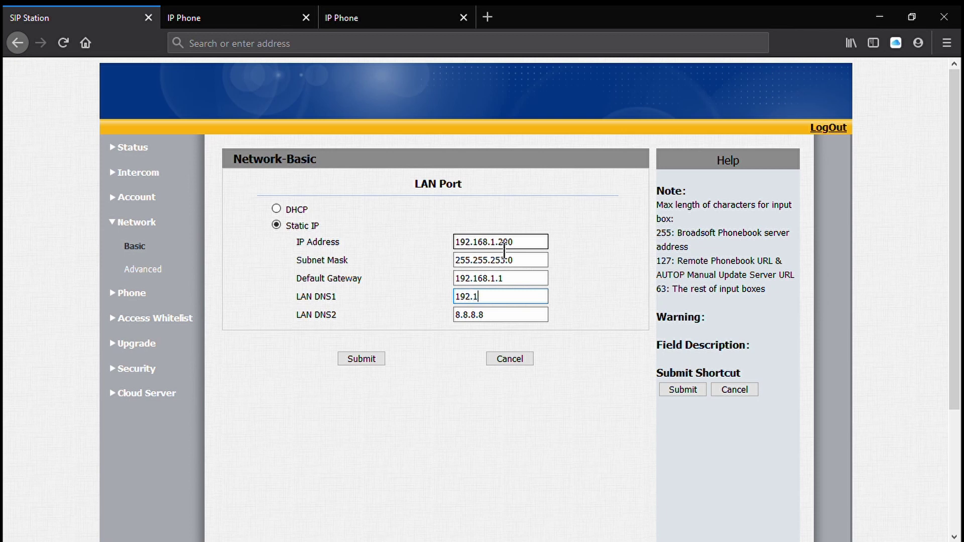
pyautogui.write('68.1.1')
pyautogui.click(366, 360)
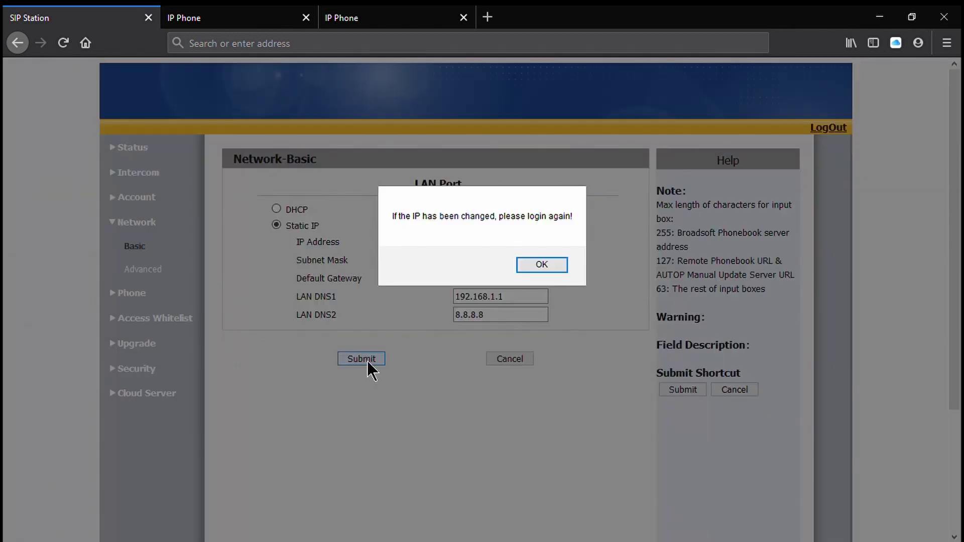
pyautogui.click(536, 264)
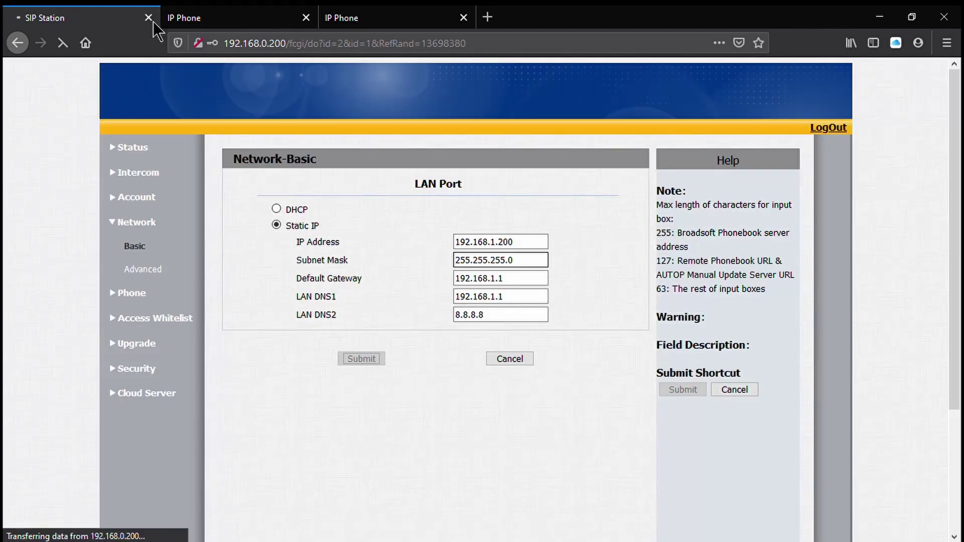
# - Browse to 192.168.1.200 and log back in with the admin account
pyautogui.click(386, 55)
pyautogui.write('192')
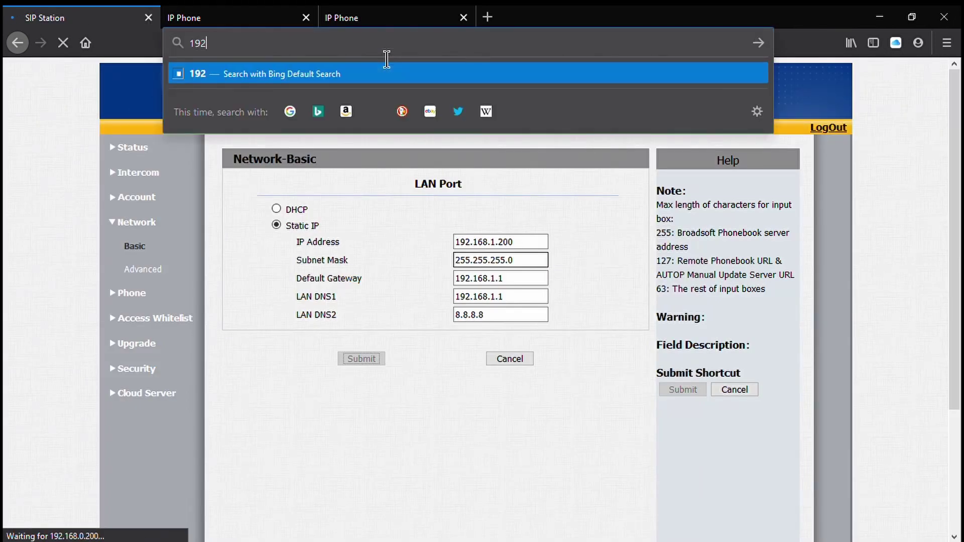
pyautogui.write('.168.1.200/fcgi/do?id=1')
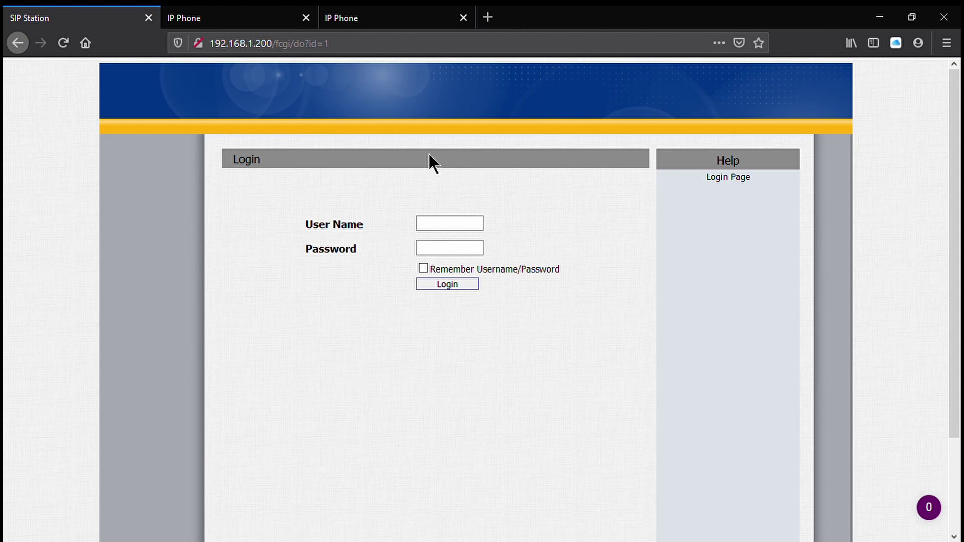
pyautogui.write('admin')
pyautogui.press('Tab')
pyautogui.write('admin')
pyautogui.press('Return')
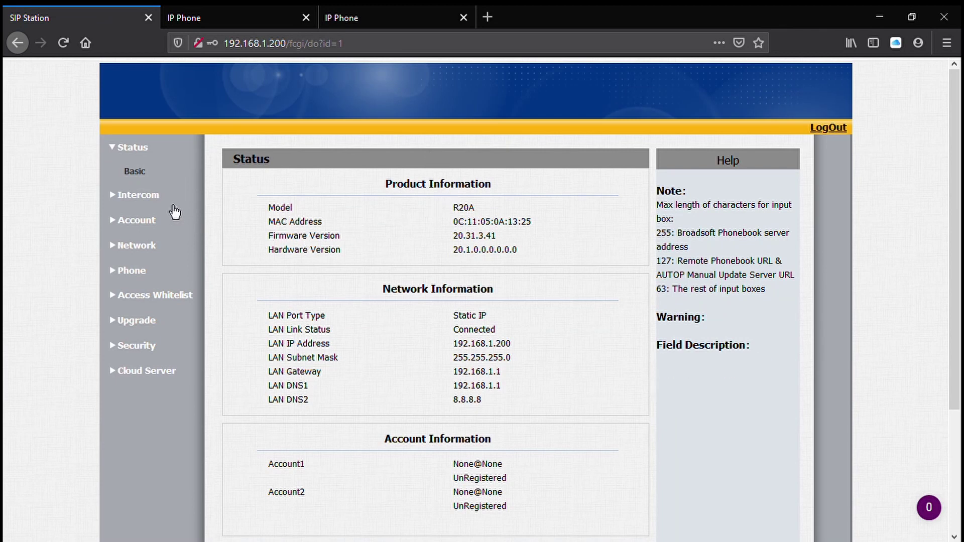
# - Replace Push Button Number1 and Number2 (10.1.1.43, 10.1.1.44) with 192.168.1.201 and 192.168.1.202
pyautogui.click(158, 197)
pyautogui.click(157, 200)
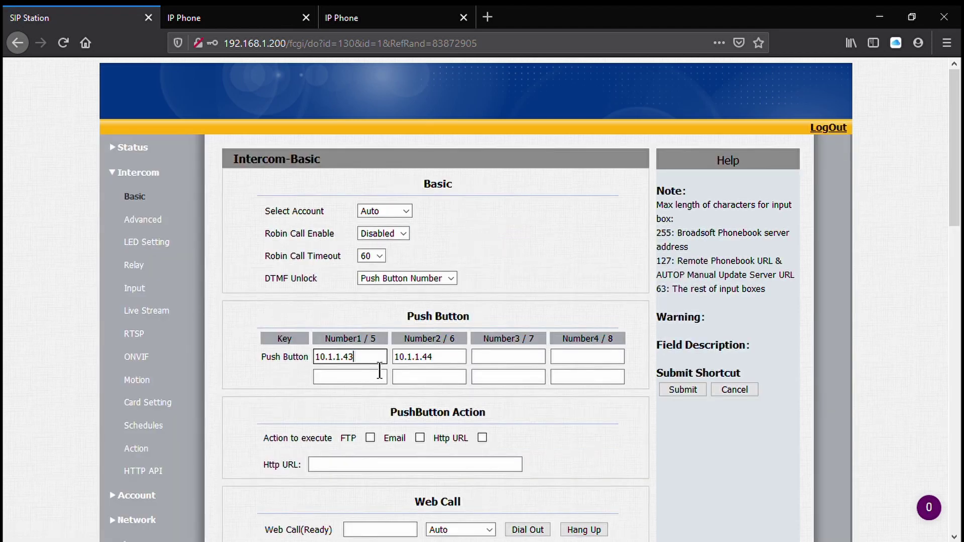
pyautogui.doubleClick(378, 369)
pyautogui.click(378, 368)
pyautogui.press('BackSpace')
pyautogui.press('BackSpace')
pyautogui.press('BackSpace')
pyautogui.press('BackSpace')
pyautogui.press('BackSpace')
pyautogui.press('BackSpace')
pyautogui.press('BackSpace')
pyautogui.press('BackSpace')
pyautogui.press('BackSpace')
pyautogui.write('192.168.1.20')
pyautogui.press('Tab')
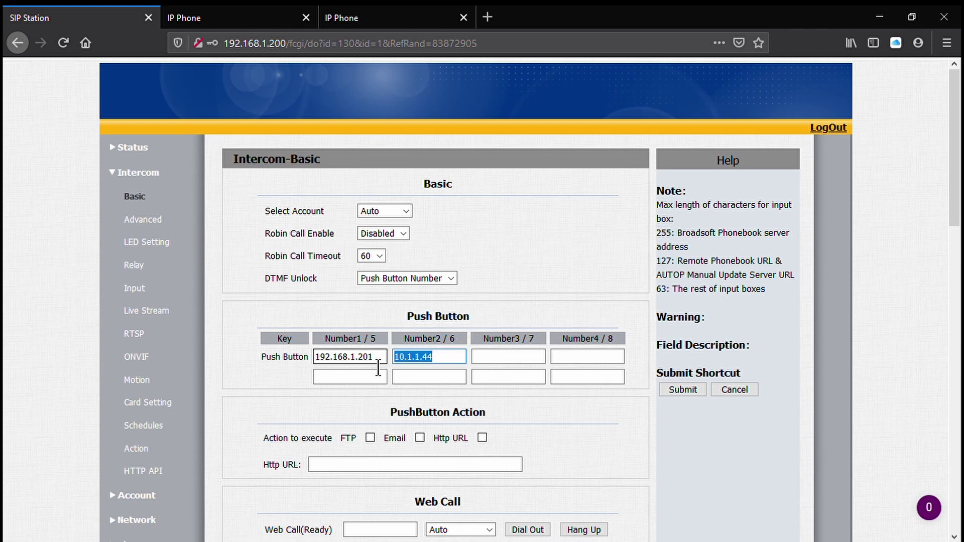
pyautogui.write('192.168.')
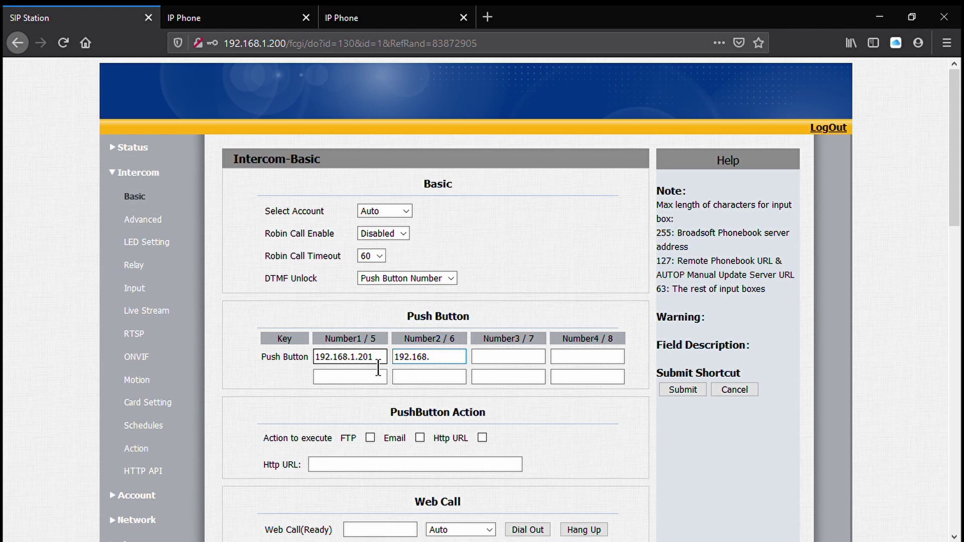
pyautogui.write('0.202')
# - Submit the updated Intercom Basic push-button settings
pyautogui.scroll(-7, 501, 206)
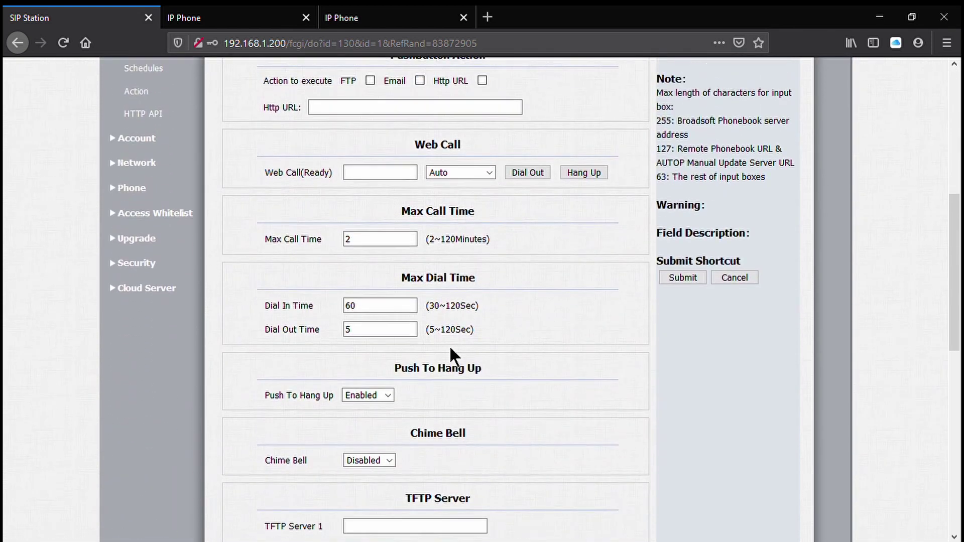
pyautogui.scroll(-4, 449, 351)
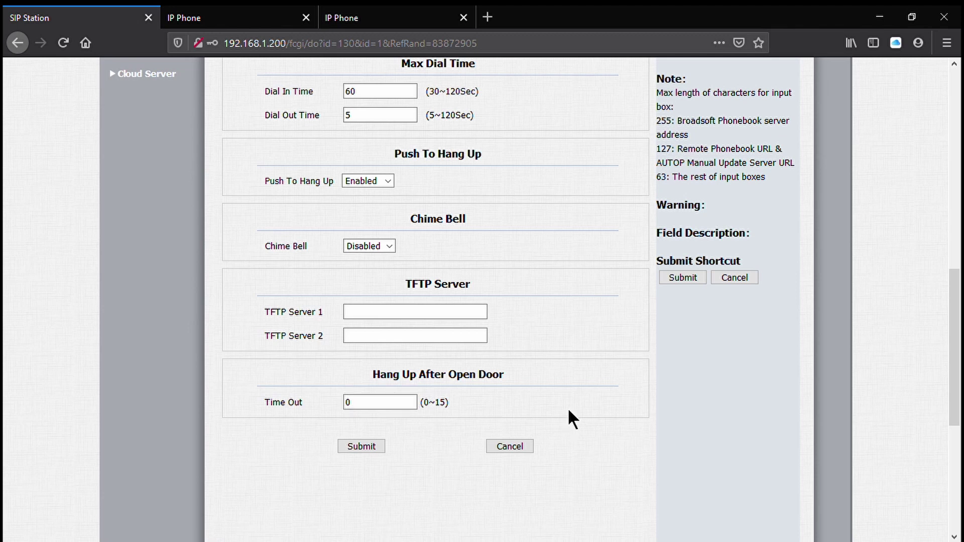
pyautogui.scroll(5, 556, 381)
pyautogui.scroll(6, 557, 381)
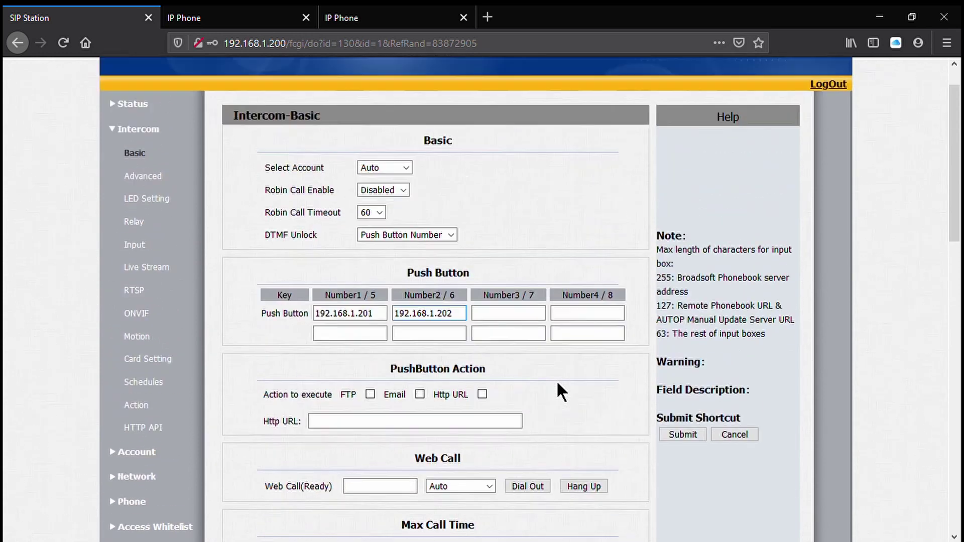
pyautogui.scroll(-10, 556, 380)
pyautogui.scroll(-5, 555, 386)
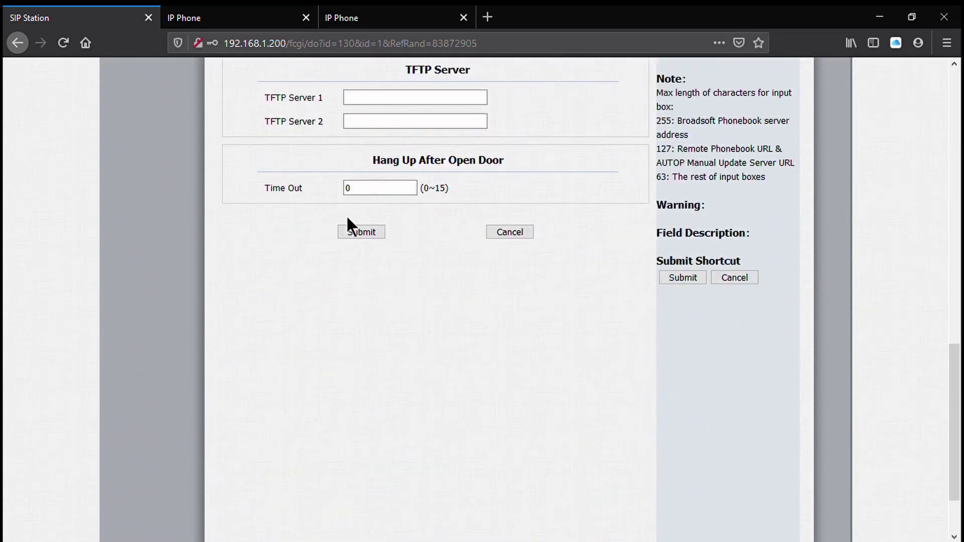
pyautogui.click(355, 229)
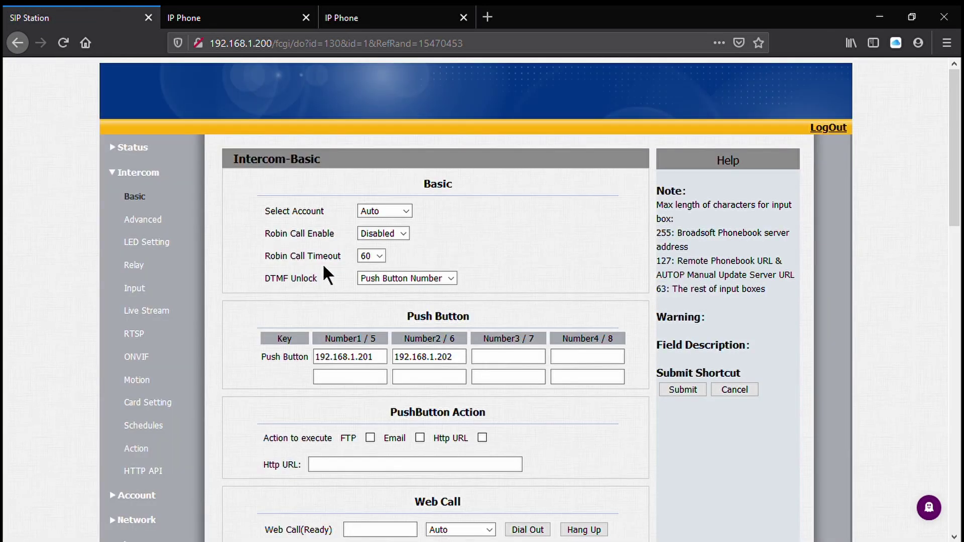
# - Set relay B's DTMF code to # and submit the Relay settings
pyautogui.click(134, 264)
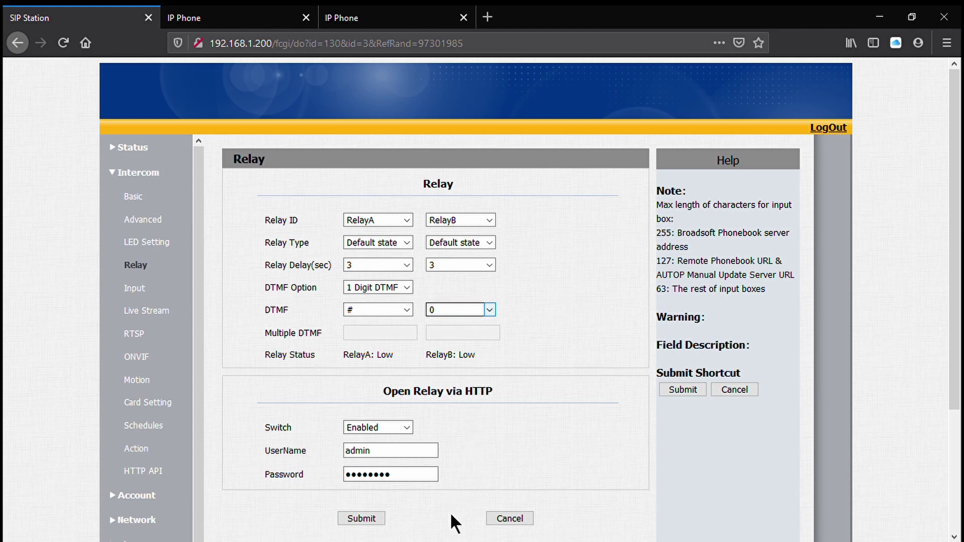
pyautogui.hotkey('shift', '3')
pyautogui.click(446, 498)
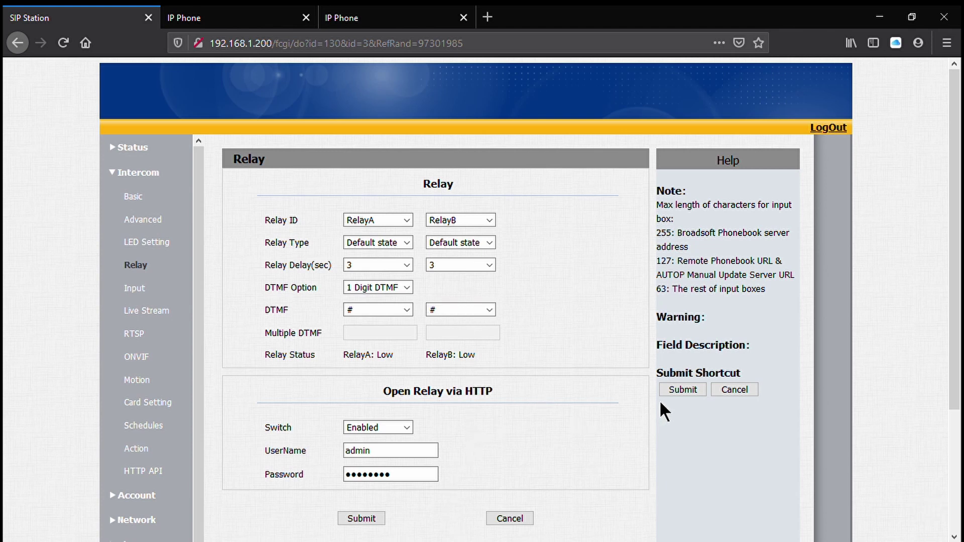
pyautogui.click(676, 389)
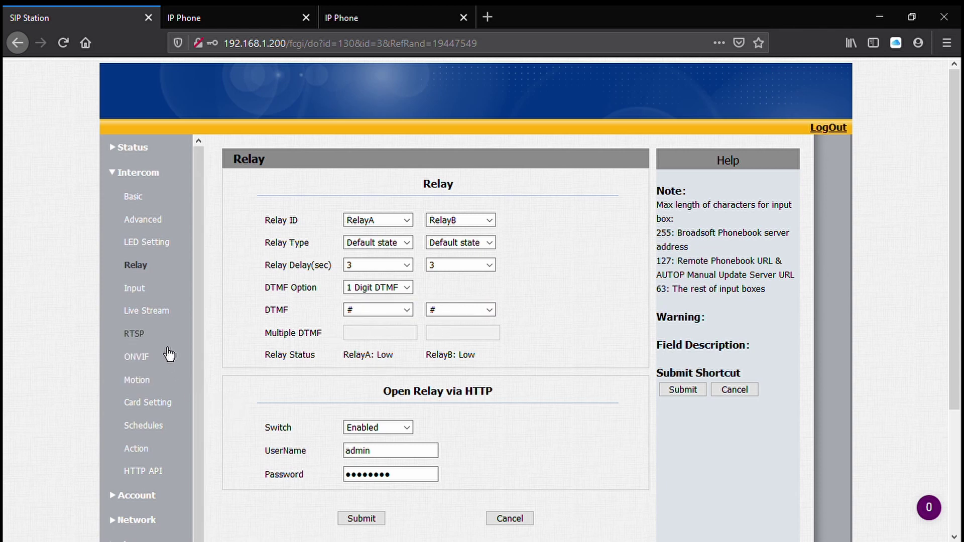
# - Check Open Relay via HTTP is enabled for admin and expand the Phone settings group
pyautogui.scroll(-1, 161, 387)
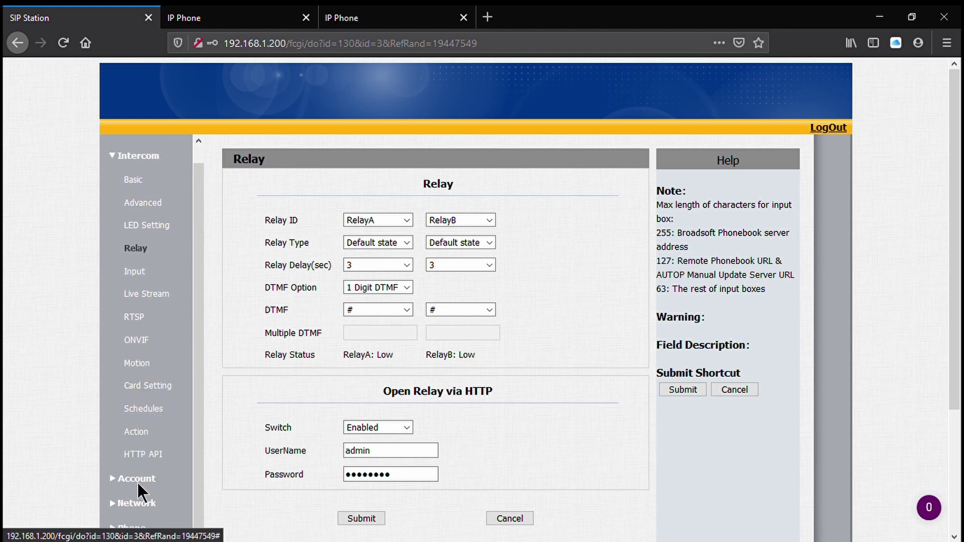
pyautogui.scroll(-3, 146, 497)
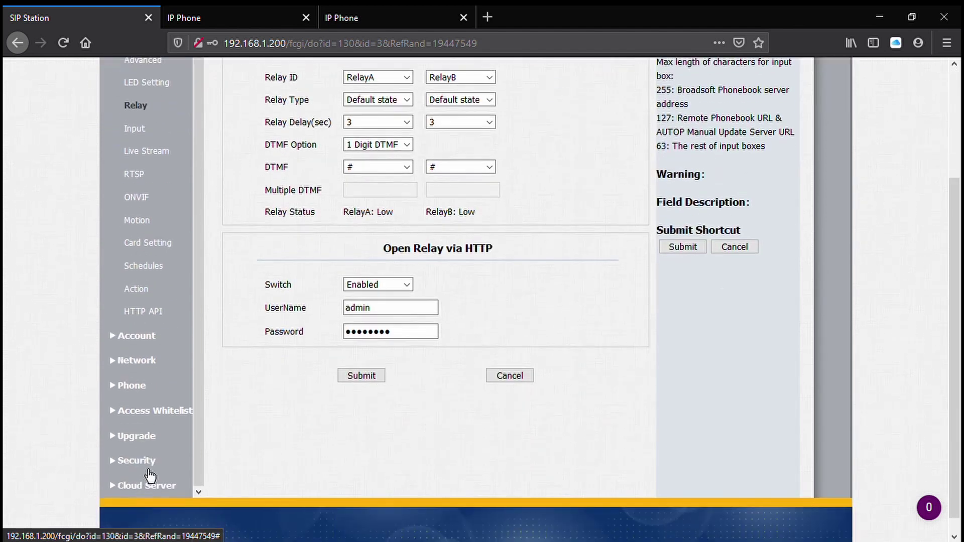
pyautogui.click(137, 392)
# - Review the Time/Lang and Voice pages, then return to Status showing LAN IP 192.168.1.200
pyautogui.scroll(3, 137, 393)
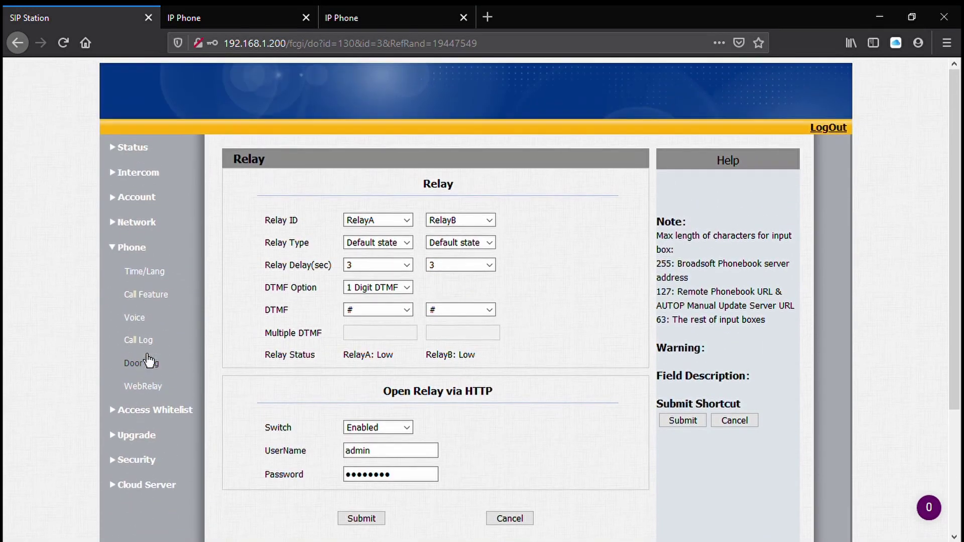
pyautogui.click(147, 278)
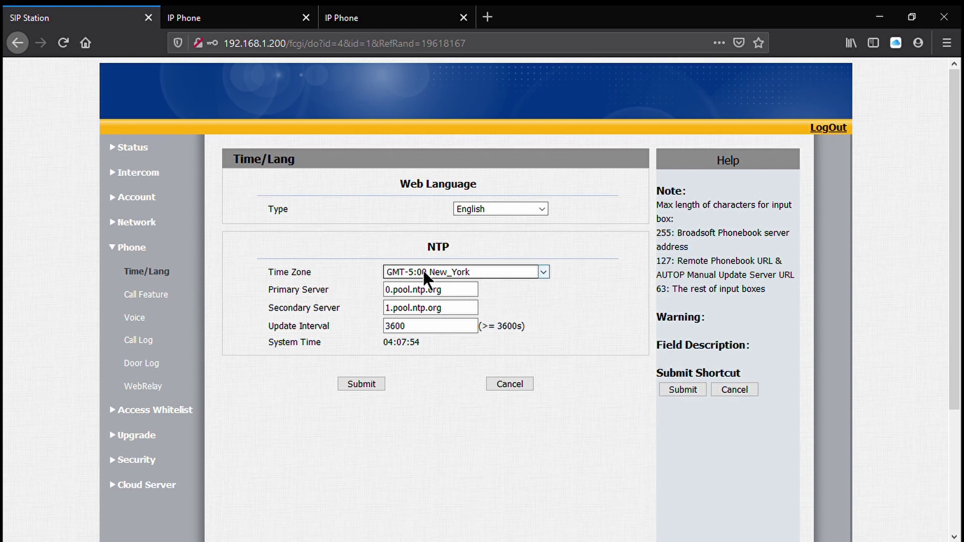
pyautogui.moveTo(266, 275)
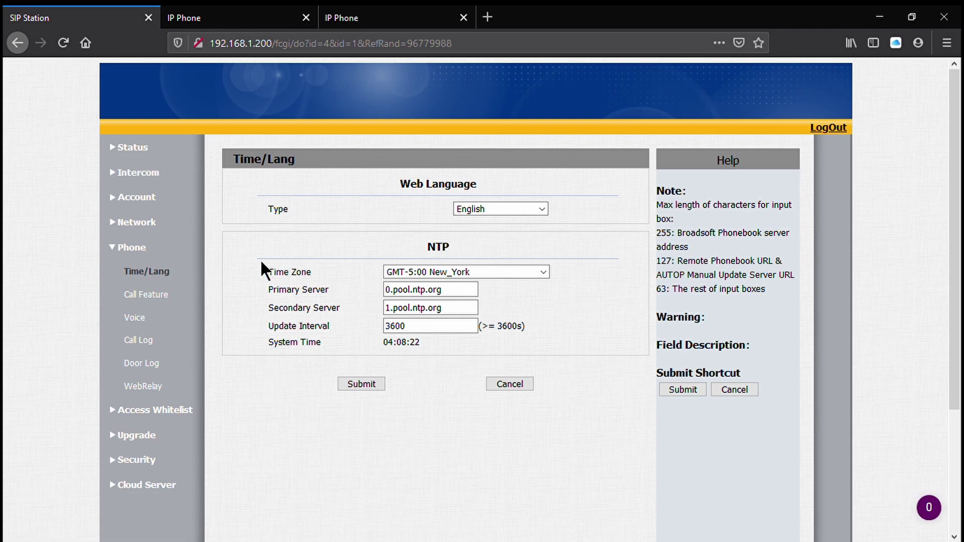
pyautogui.click(154, 324)
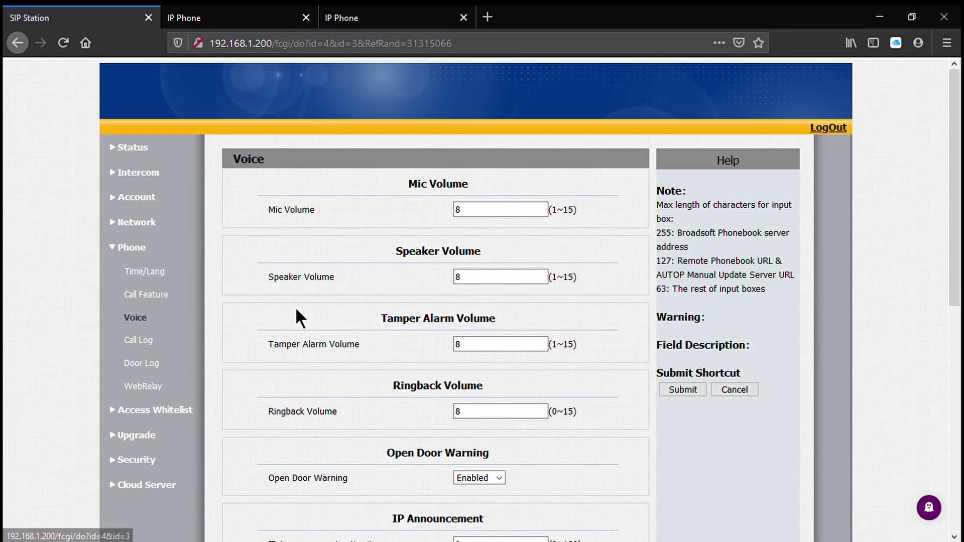
pyautogui.scroll(-5, 348, 292)
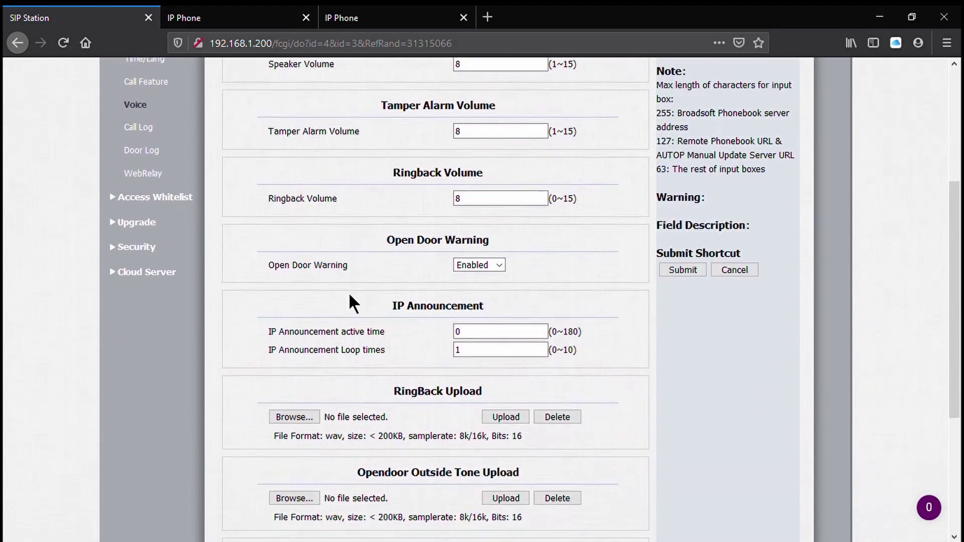
pyautogui.scroll(-2, 359, 300)
pyautogui.scroll(5, 360, 300)
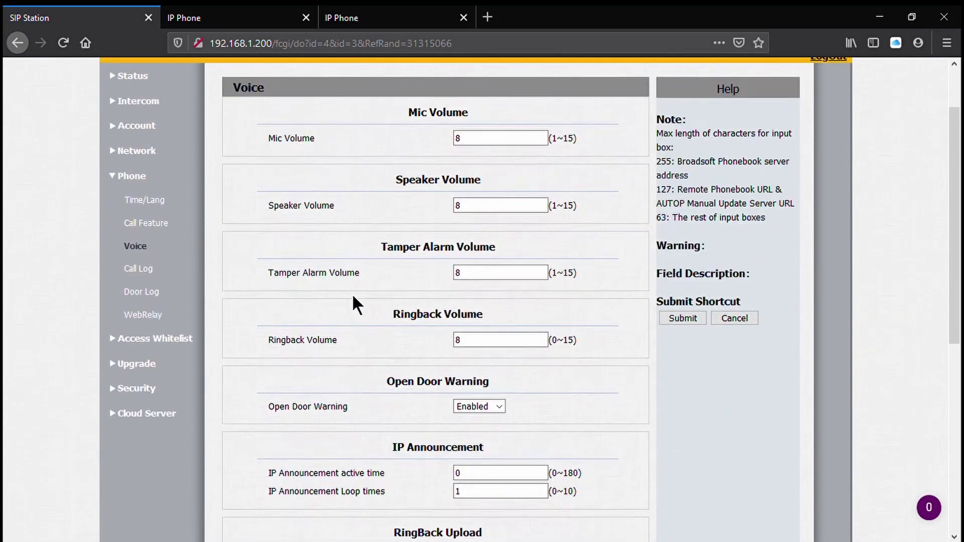
pyautogui.scroll(2, 353, 303)
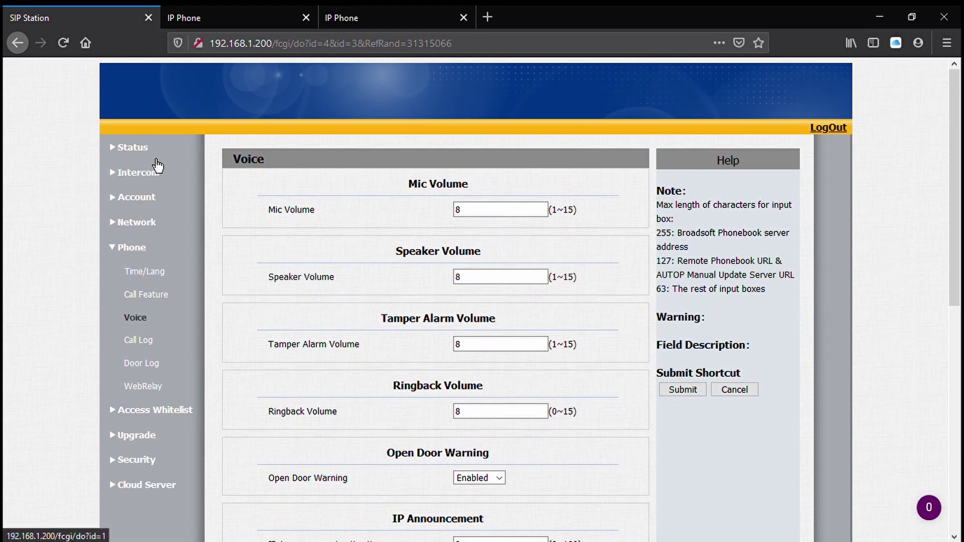
pyautogui.click(157, 160)
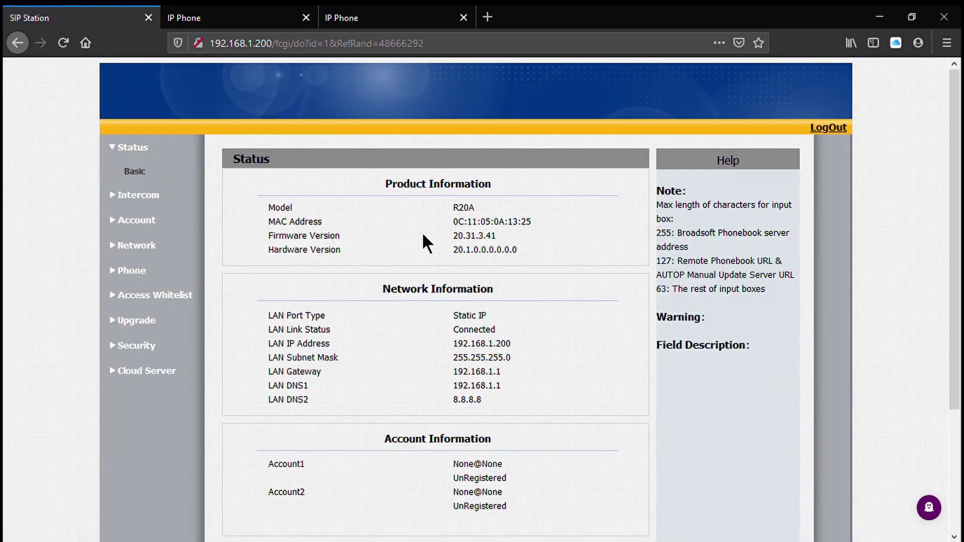
# - Log in to the C317 monitor as admin and view its Network Advanced settings (location Indoor Monitor)
pyautogui.click(257, 17)
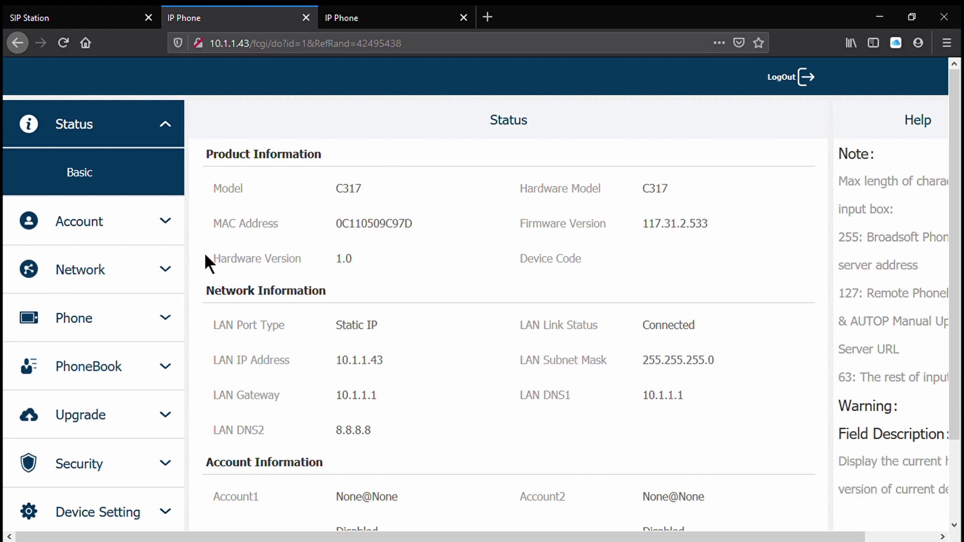
pyautogui.click(123, 267)
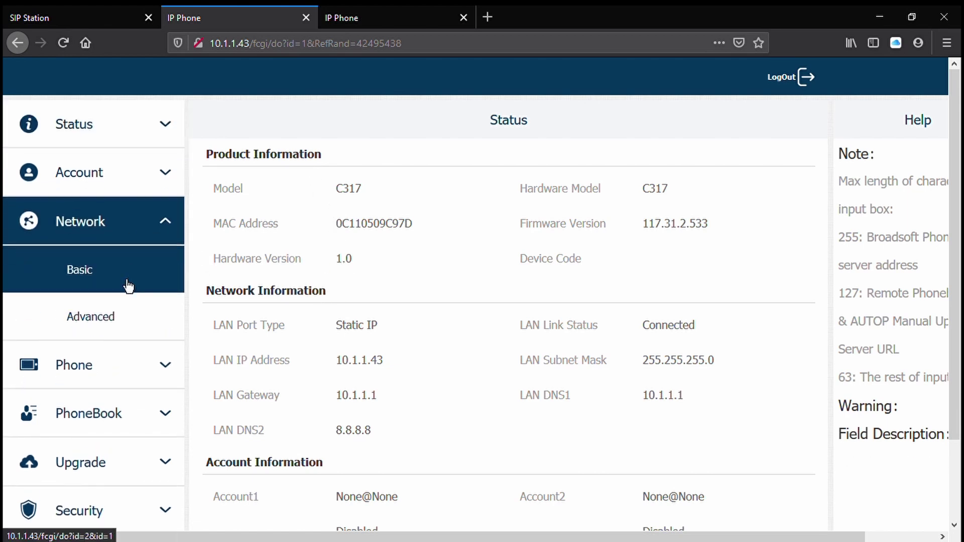
pyautogui.click(121, 318)
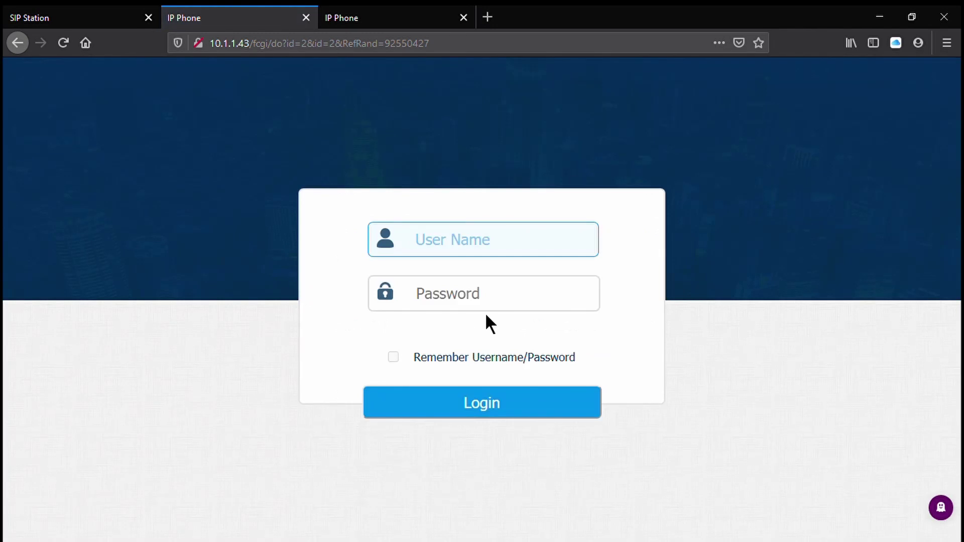
pyautogui.write('admin')
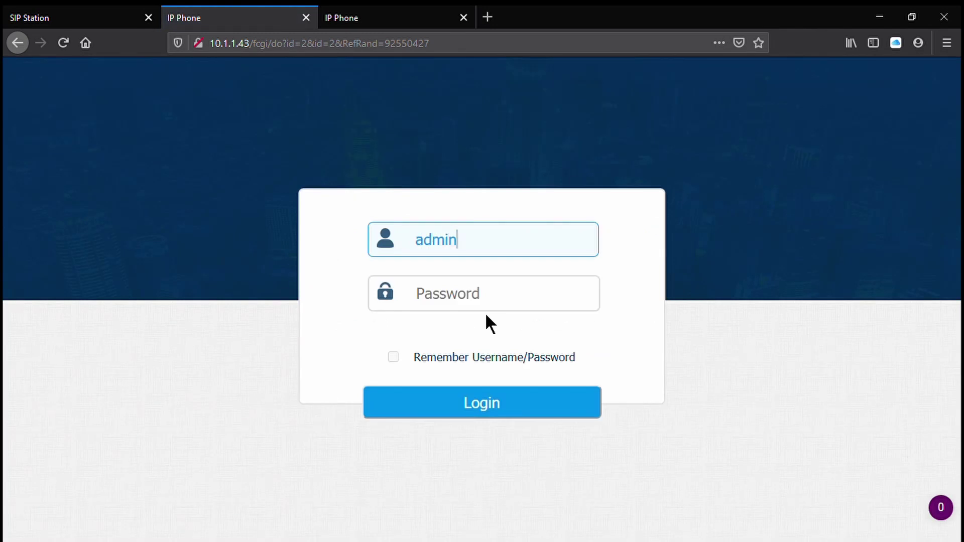
pyautogui.press('Tab')
pyautogui.write('admin')
pyautogui.press('Return')
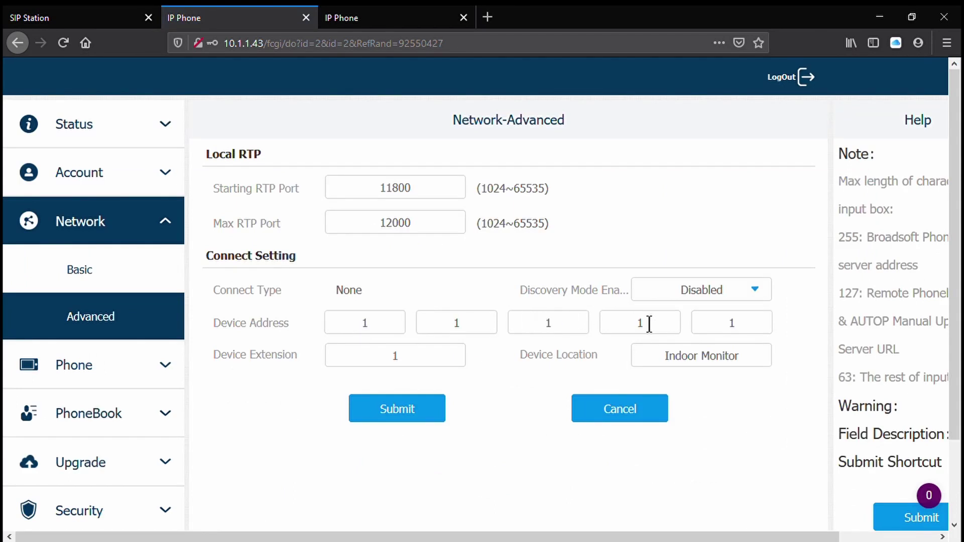
pyautogui.click(99, 269)
# - Give the C317 static IP 192.168.1.201 with gateway and DNS1 192.168.1.1, and submit
pyautogui.moveTo(445, 232); pyautogui.dragTo(275, 211)
pyautogui.write('192.168')
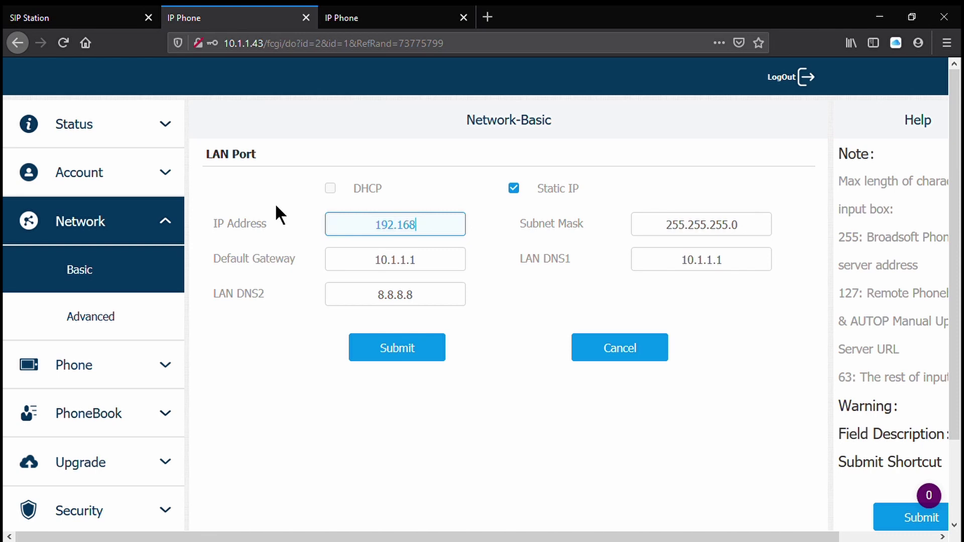
pyautogui.write('.1.201')
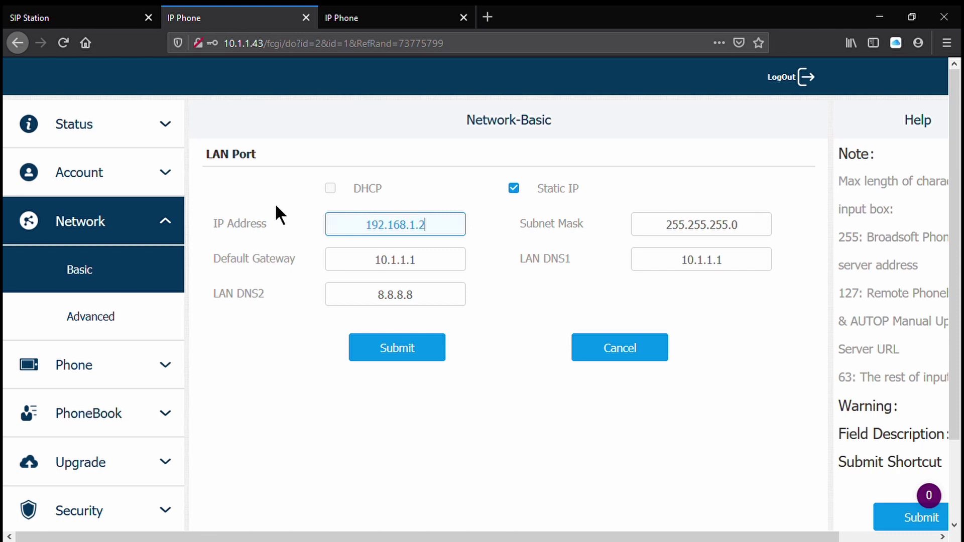
pyautogui.press('Tab')
pyautogui.press('Tab')
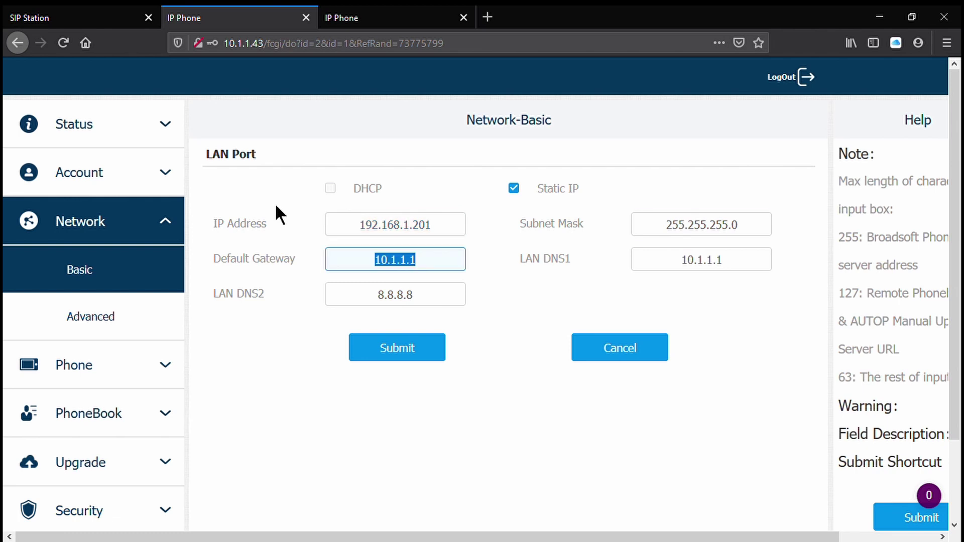
pyautogui.write('192.168')
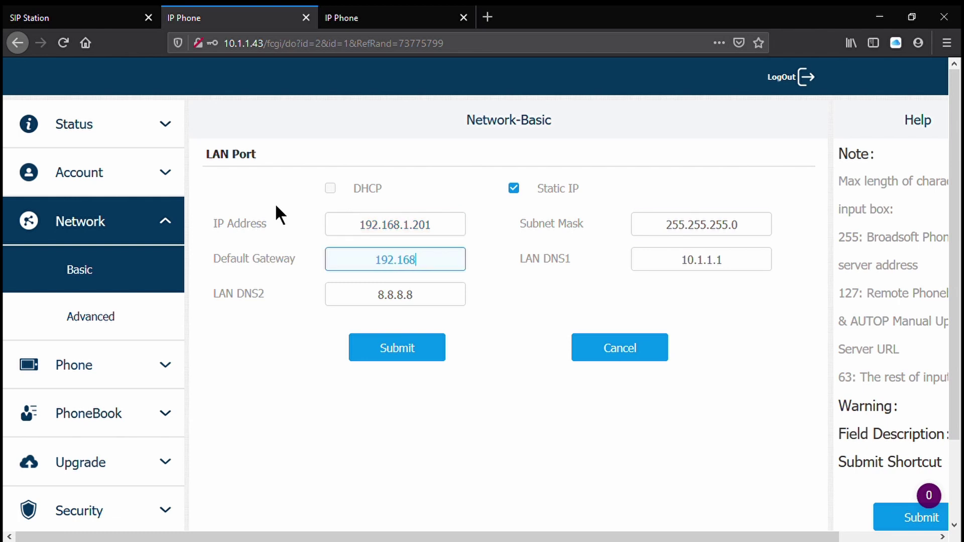
pyautogui.write('.1.20')
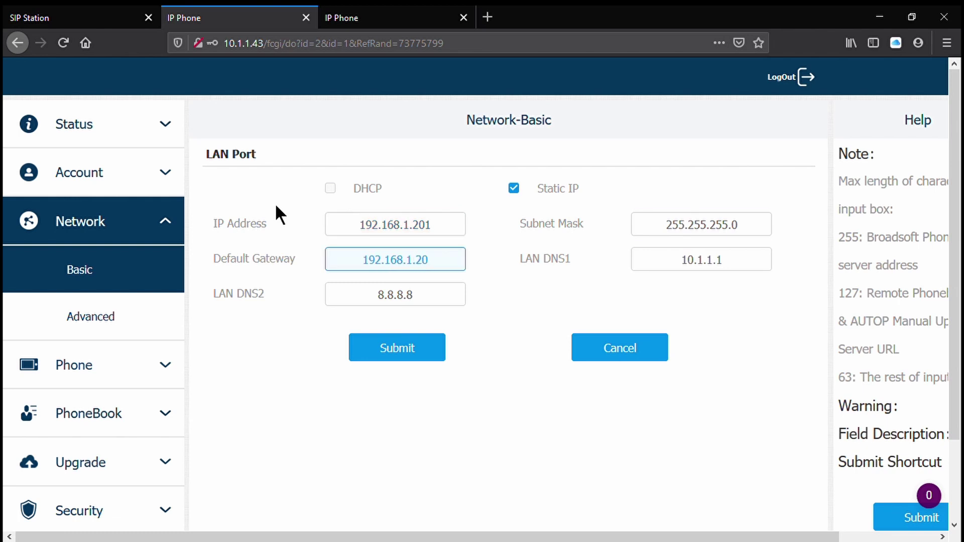
pyautogui.press('BackSpace')
pyautogui.press('BackSpace')
pyautogui.write('1')
pyautogui.press('Tab')
pyautogui.write('192.168.1.2')
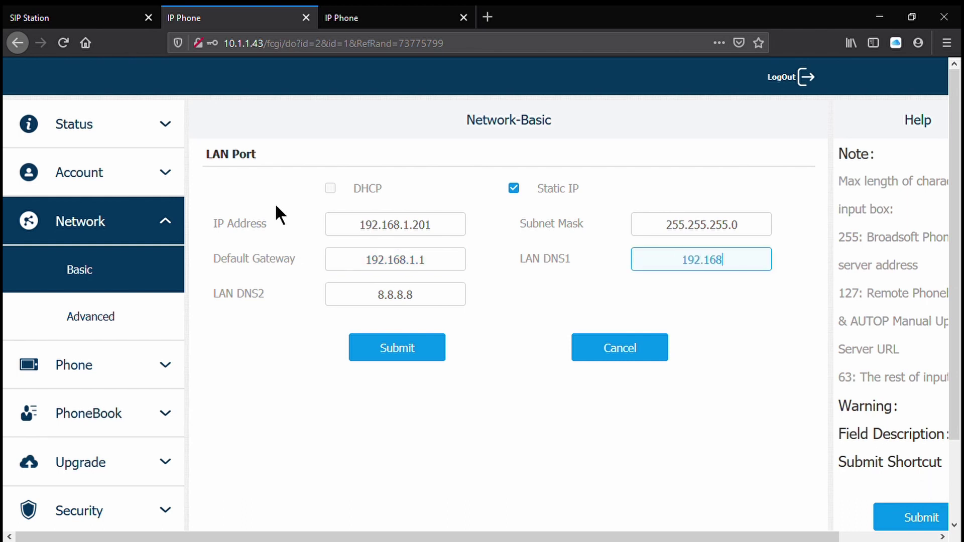
pyautogui.write('0')
pyautogui.press('BackSpace')
pyautogui.write('1.1')
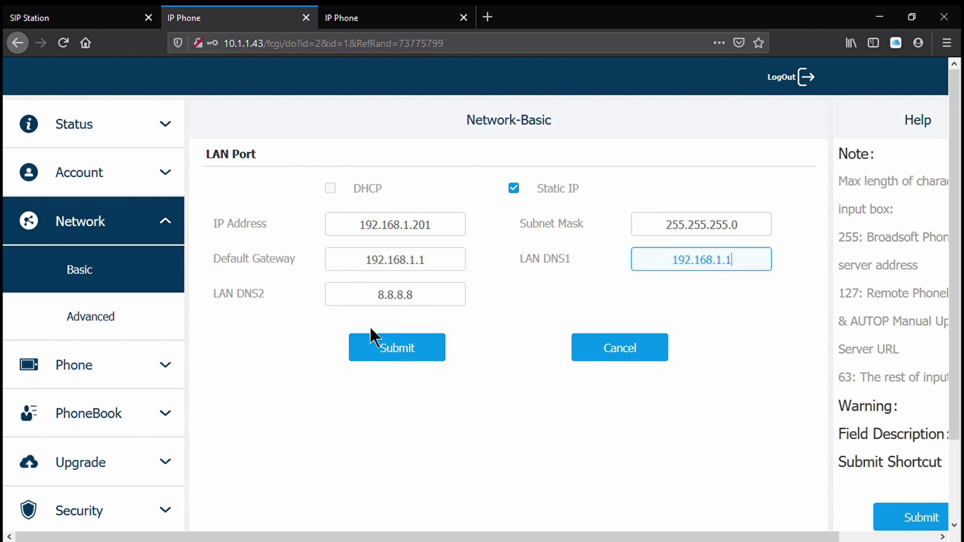
pyautogui.click(393, 351)
pyautogui.click(542, 265)
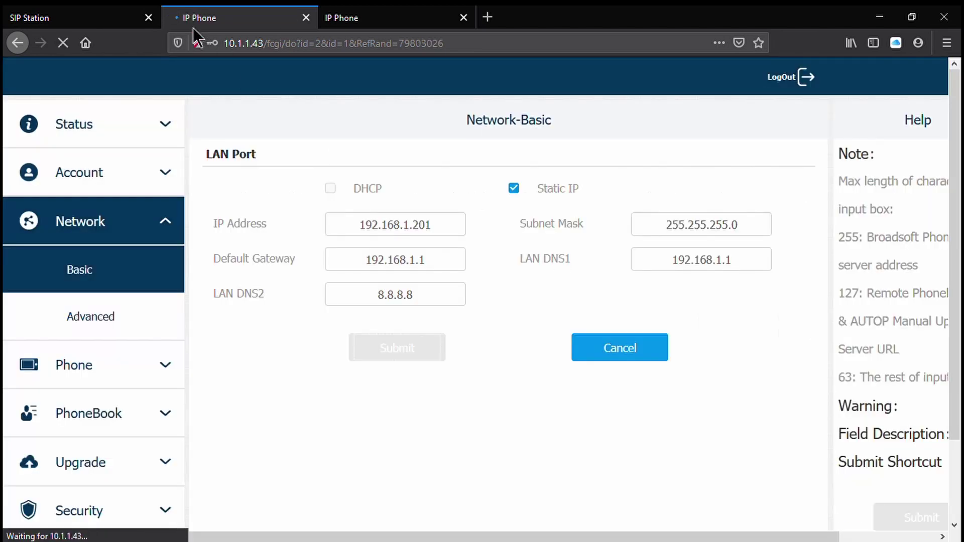
# - Reopen the C317 at 192.168.1.201, log in again as admin, and look over Time/Lang
pyautogui.click(258, 52)
pyautogui.press('Home')
pyautogui.write('192.1')
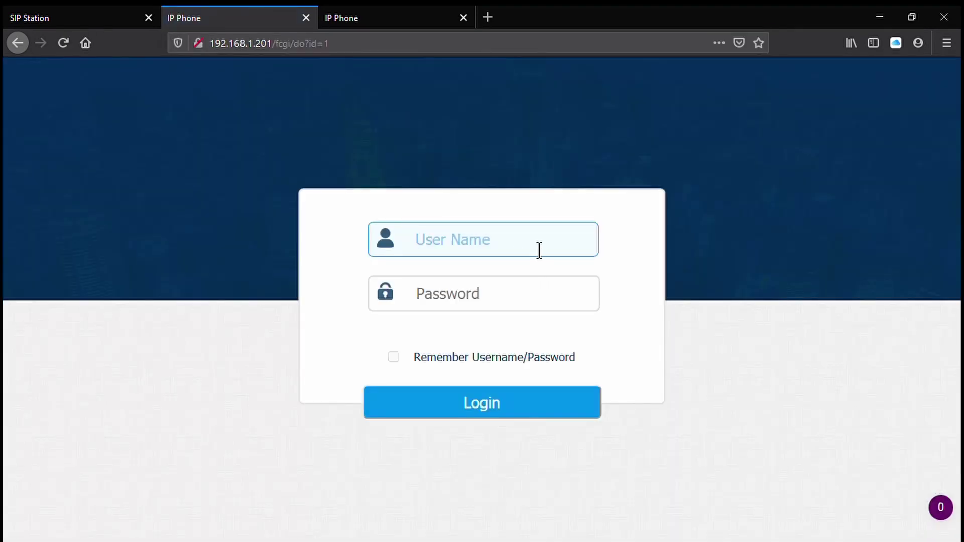
pyautogui.write('admin')
pyautogui.press('Tab')
pyautogui.write('admin')
pyautogui.press('Return')
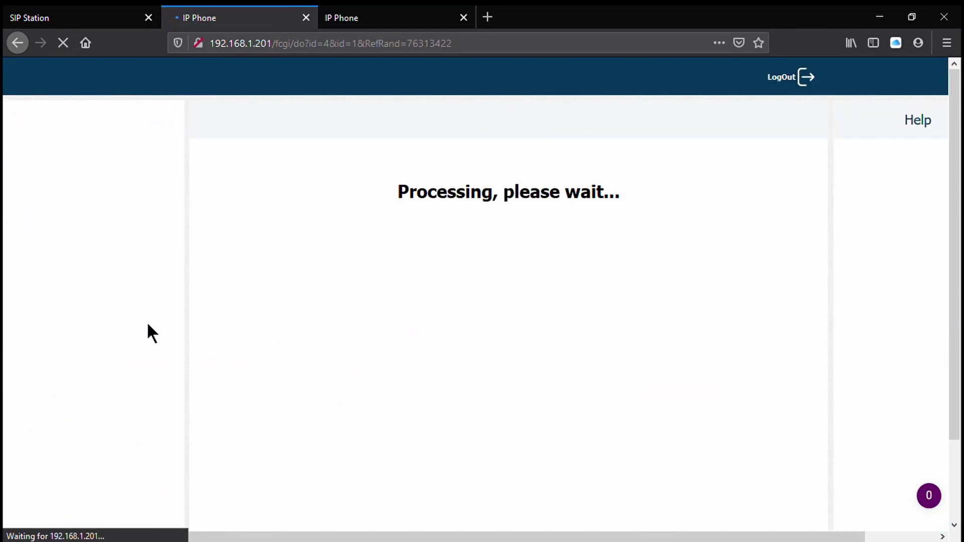
pyautogui.scroll(-3, 125, 338)
pyautogui.scroll(-1, 125, 339)
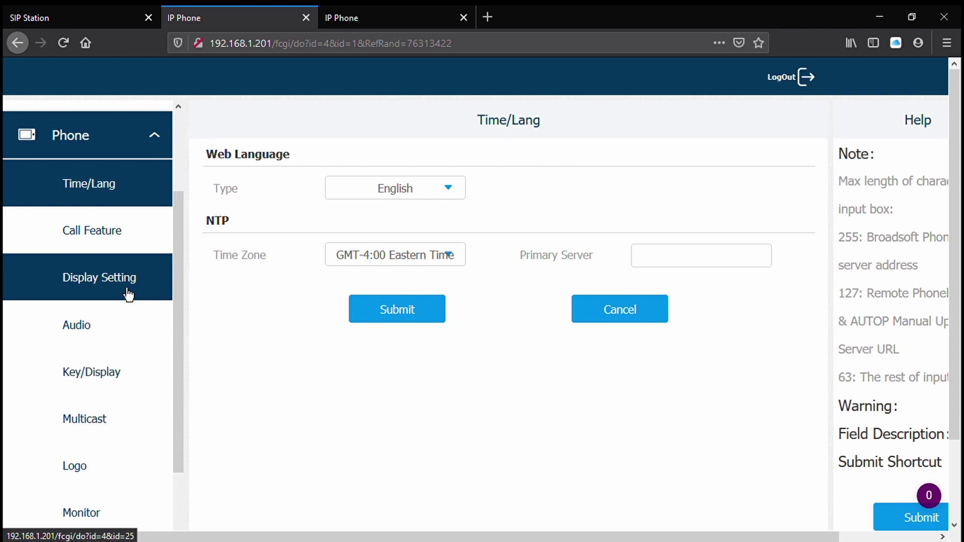
# - Delete all entries from the Call Feature Auto Answer WhiteList
pyautogui.click(115, 240)
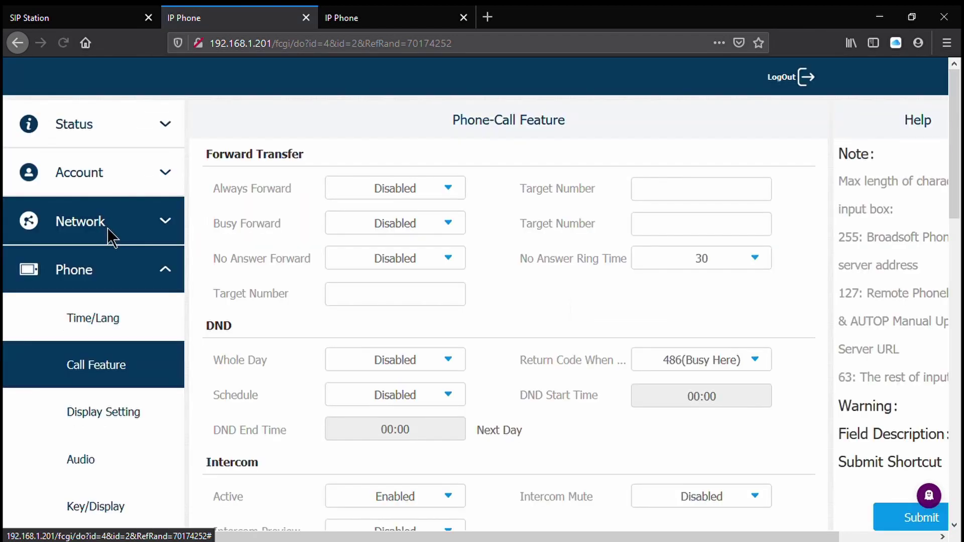
pyautogui.scroll(-4, 299, 350)
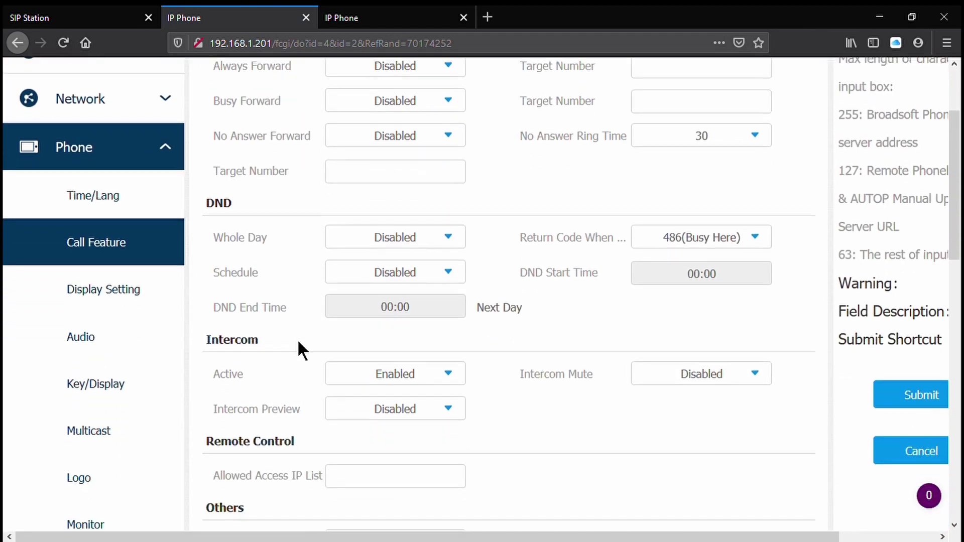
pyautogui.scroll(-1, 302, 359)
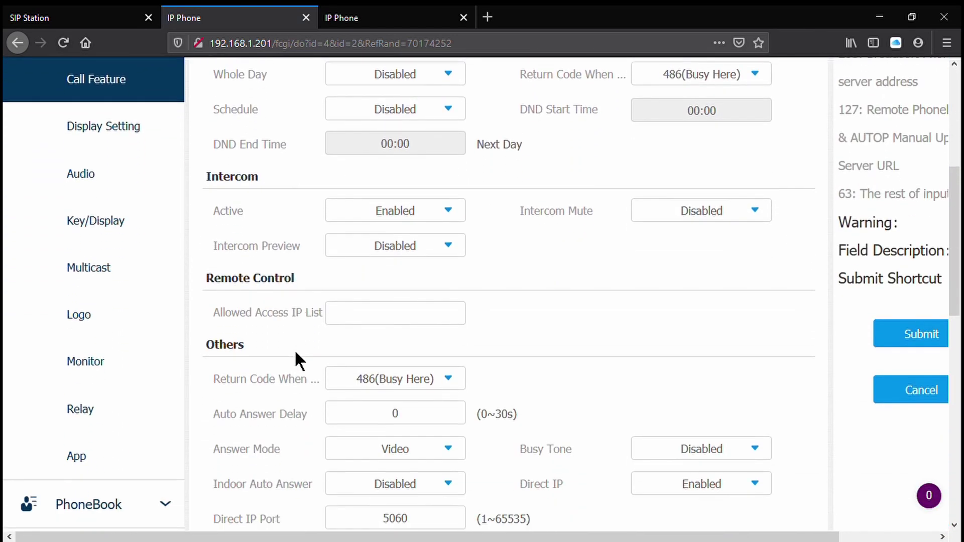
pyautogui.scroll(-3, 294, 348)
pyautogui.scroll(6, 293, 350)
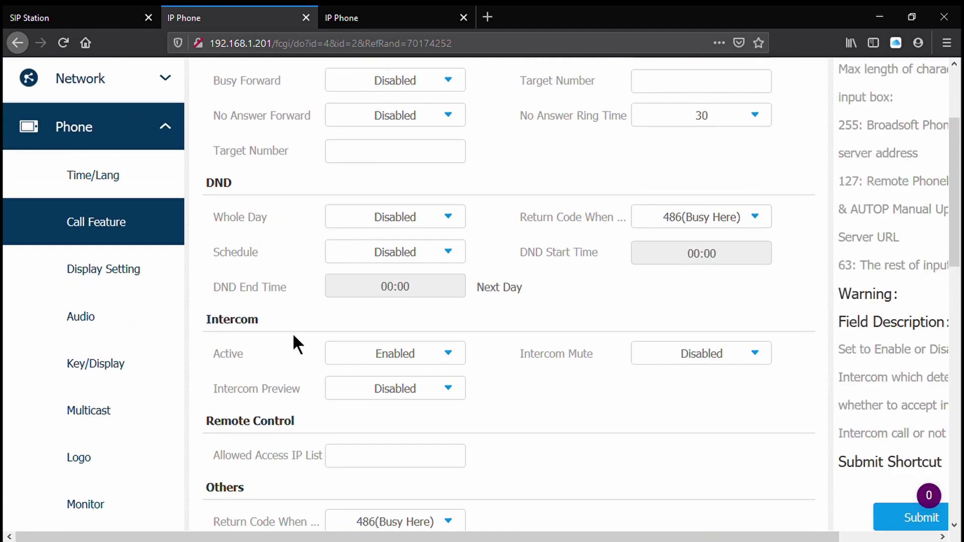
pyautogui.scroll(3, 307, 212)
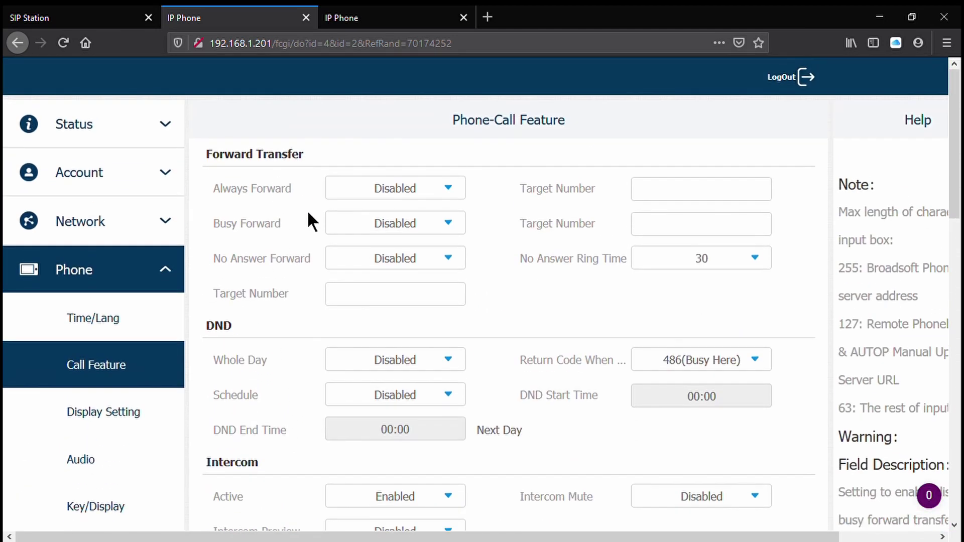
pyautogui.scroll(-10, 291, 226)
pyautogui.scroll(-1, 284, 234)
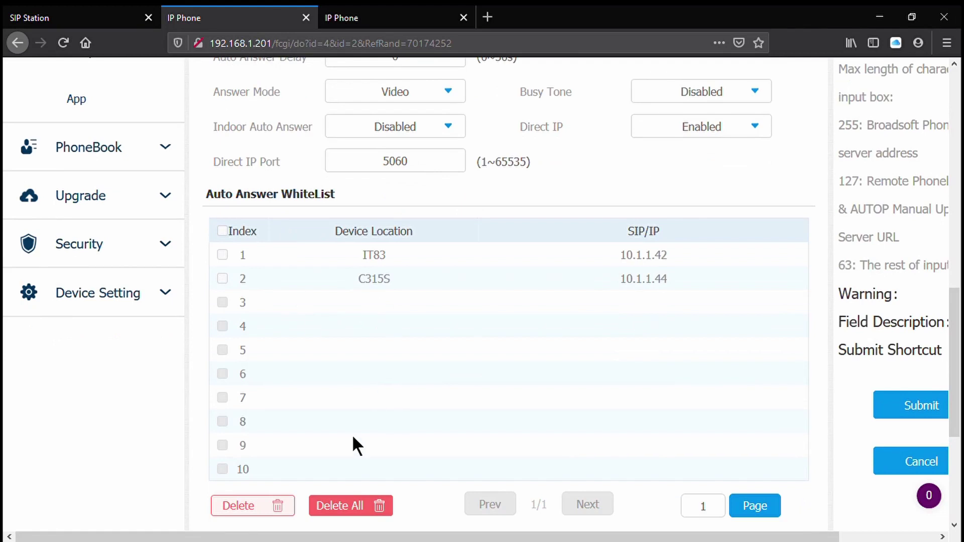
pyautogui.click(342, 504)
pyautogui.click(461, 265)
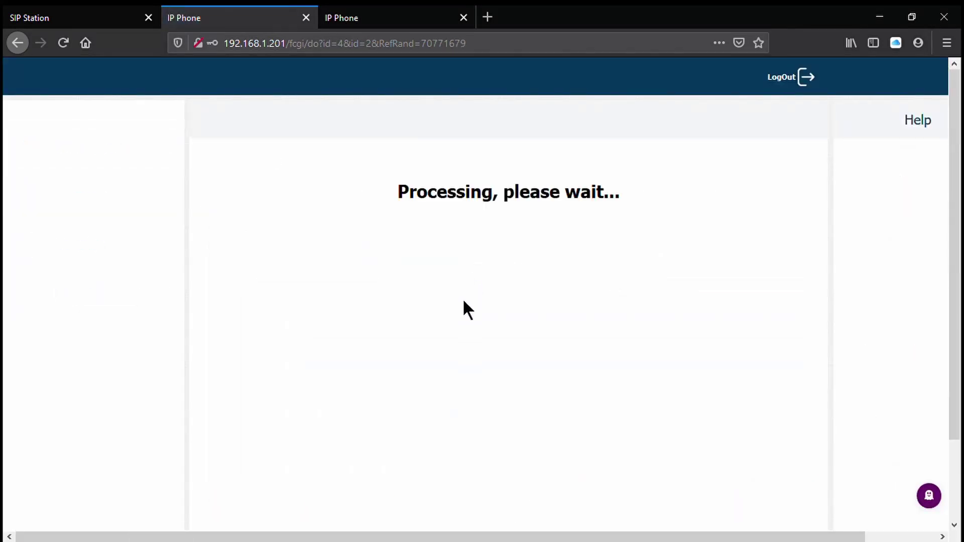
# - Set Indoor Auto Answer to Enabled and submit the Call Feature settings
pyautogui.scroll(-12, 451, 344)
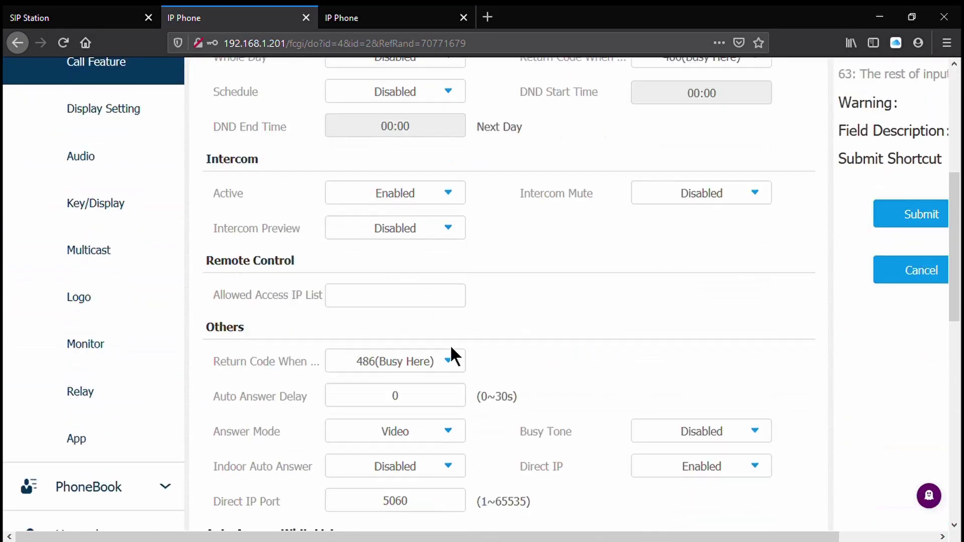
pyautogui.scroll(1, 442, 339)
pyautogui.scroll(2, 454, 337)
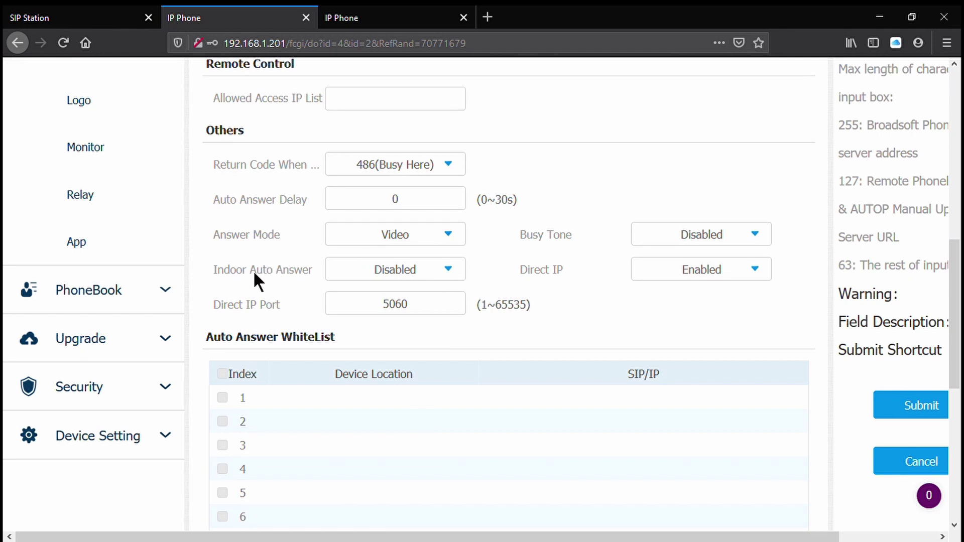
pyautogui.click(387, 285)
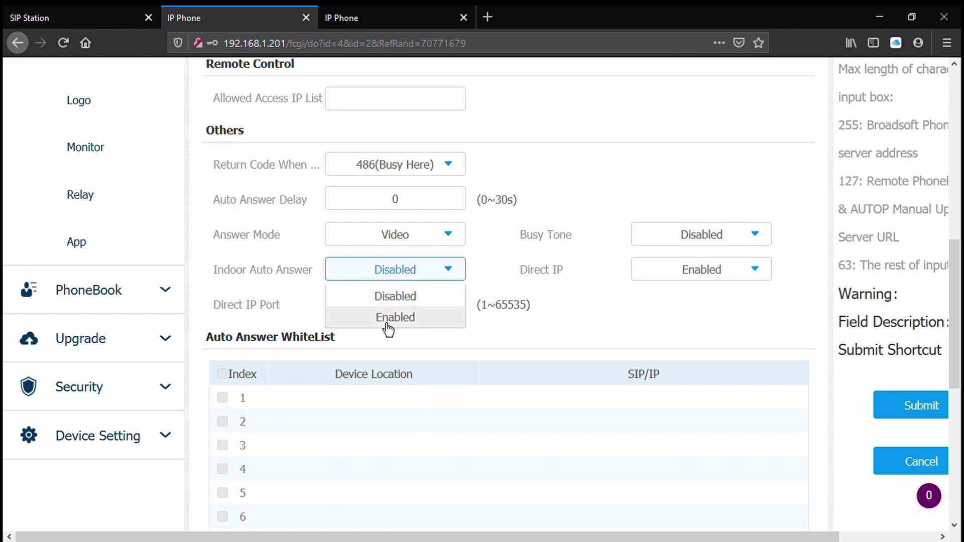
pyautogui.click(387, 322)
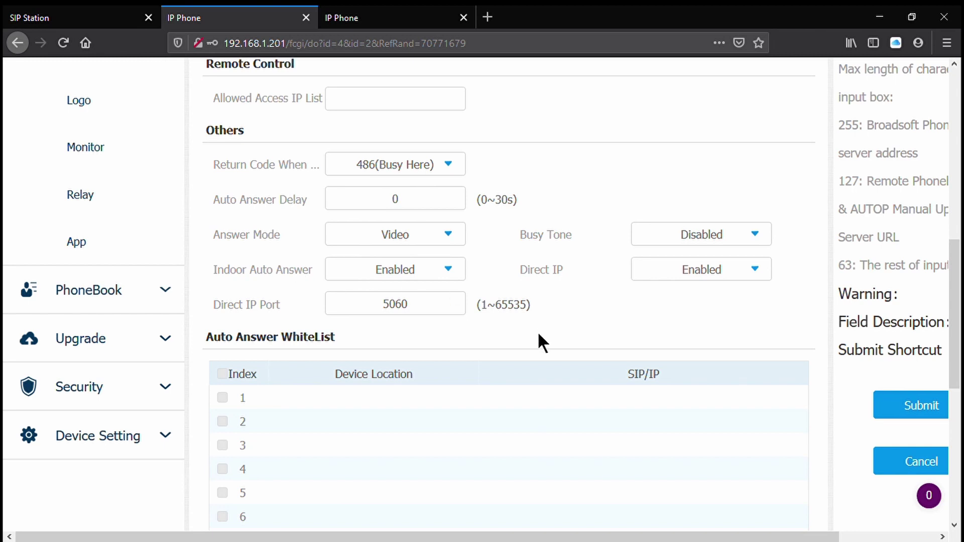
pyautogui.scroll(-5, 538, 338)
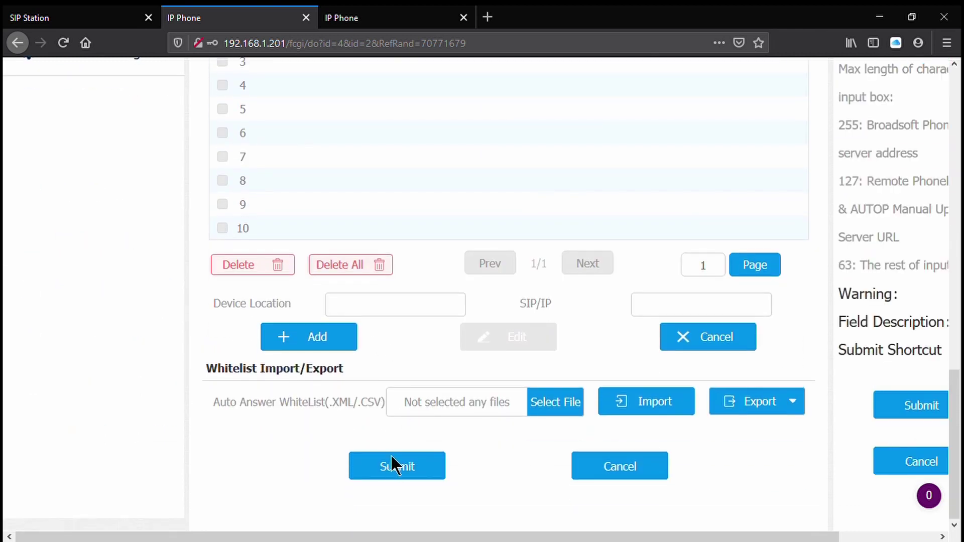
pyautogui.click(395, 463)
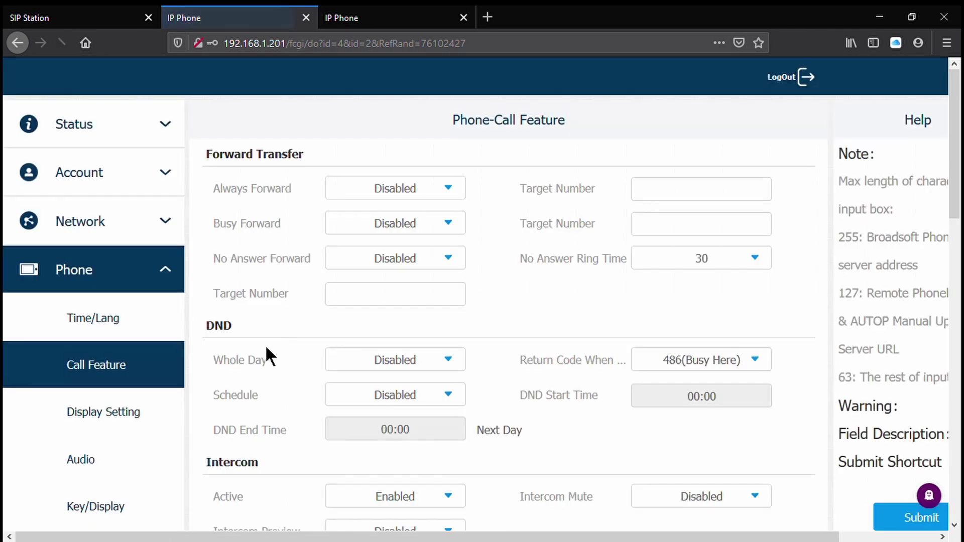
pyautogui.scroll(-5, 257, 375)
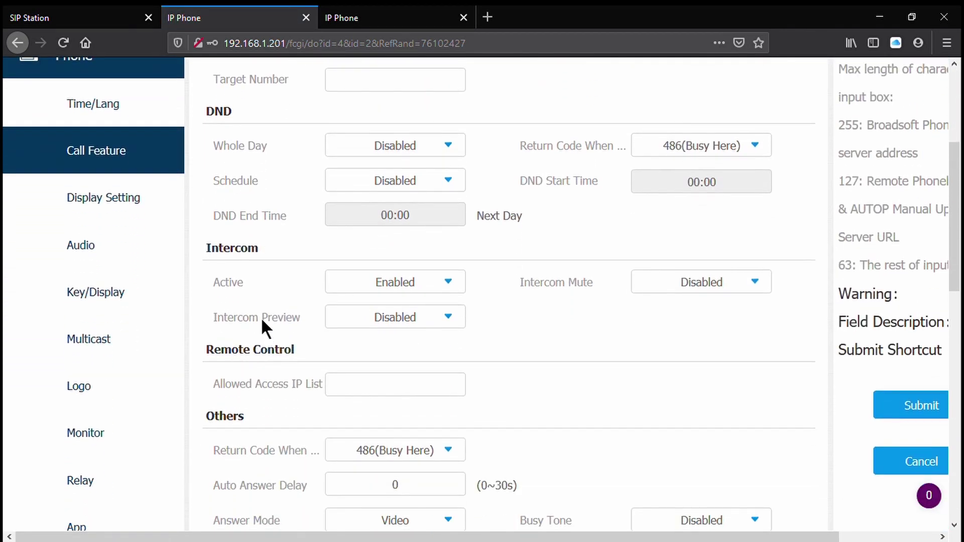
# - Open Key/Display and inspect the Area 1 Custom APK value containing DashboardActivity
pyautogui.click(170, 304)
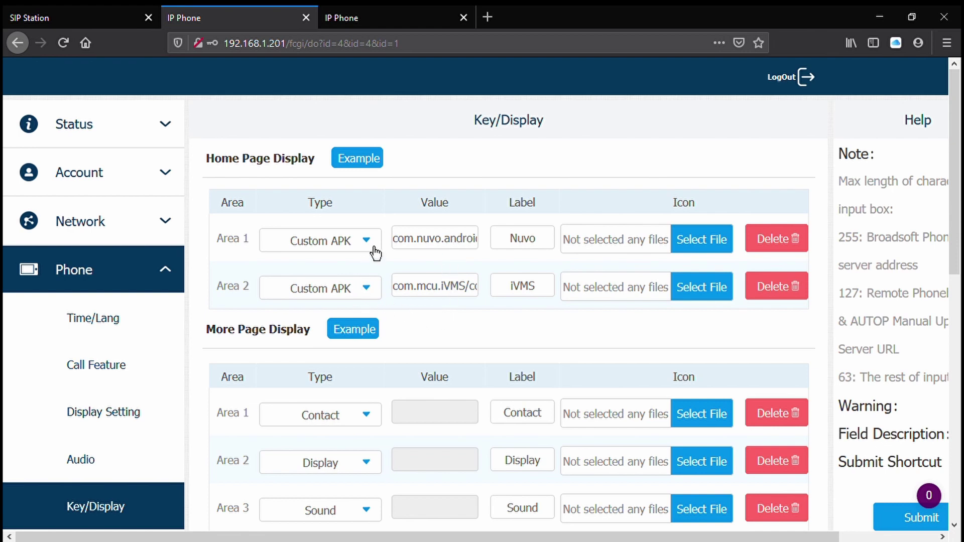
pyautogui.click(405, 249)
pyautogui.moveTo(406, 249); pyautogui.dragTo(480, 257)
pyautogui.click(481, 257)
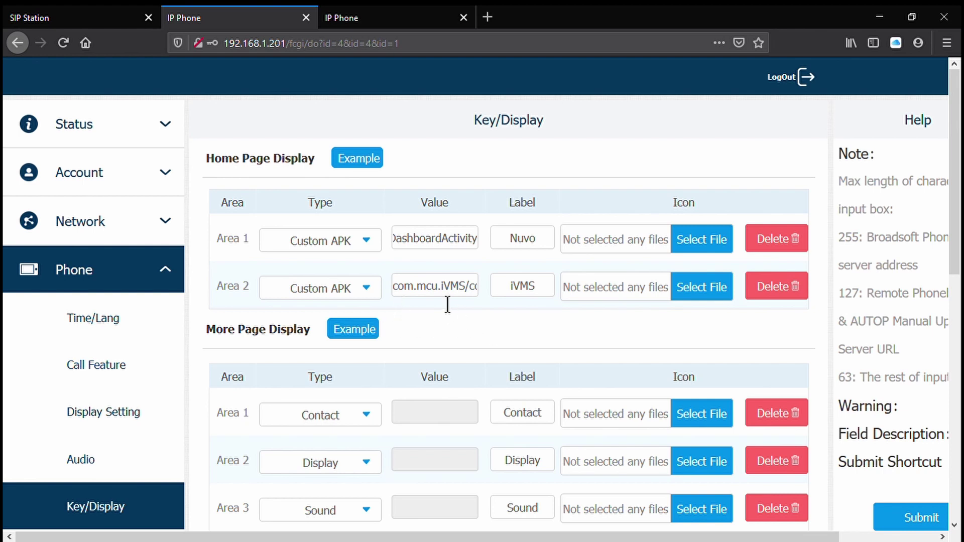
pyautogui.doubleClick(426, 252)
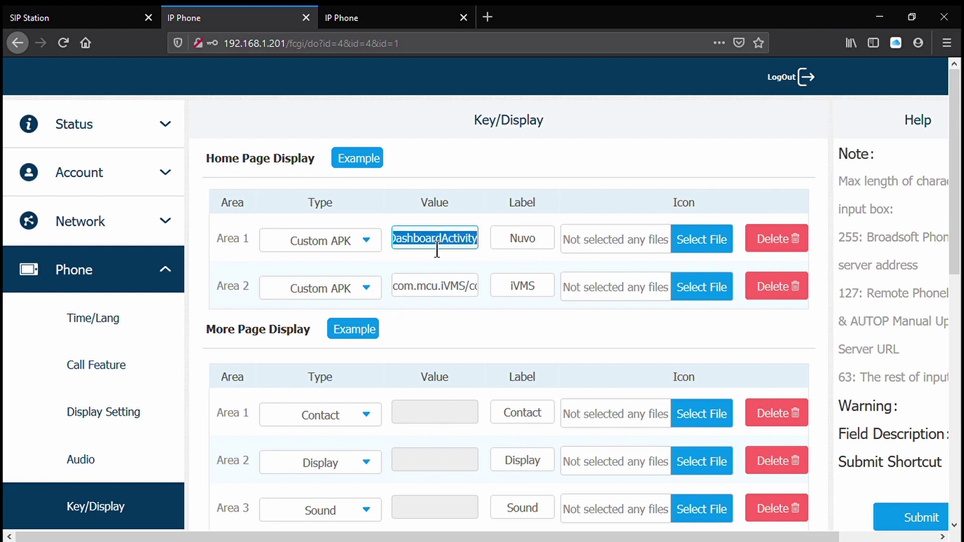
pyautogui.click(436, 249)
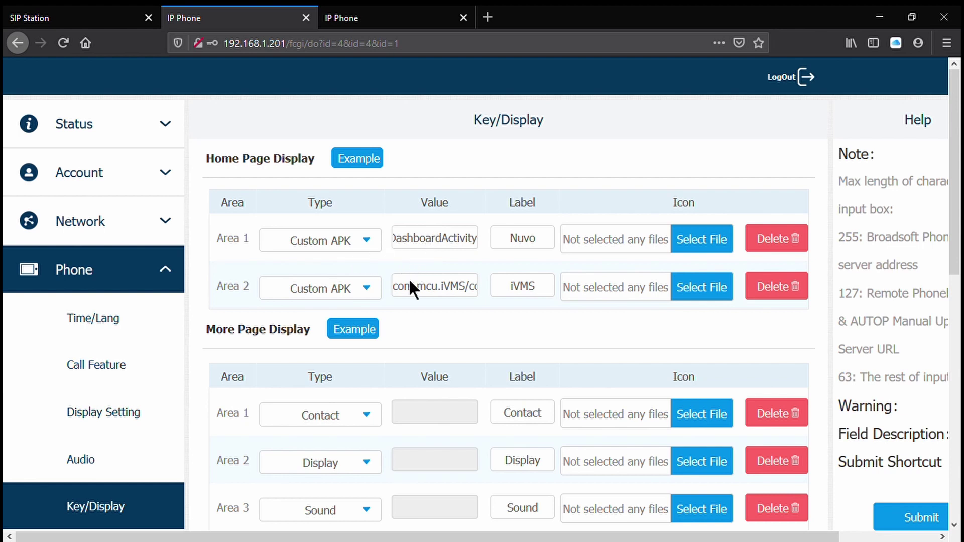
pyautogui.scroll(-4, 439, 329)
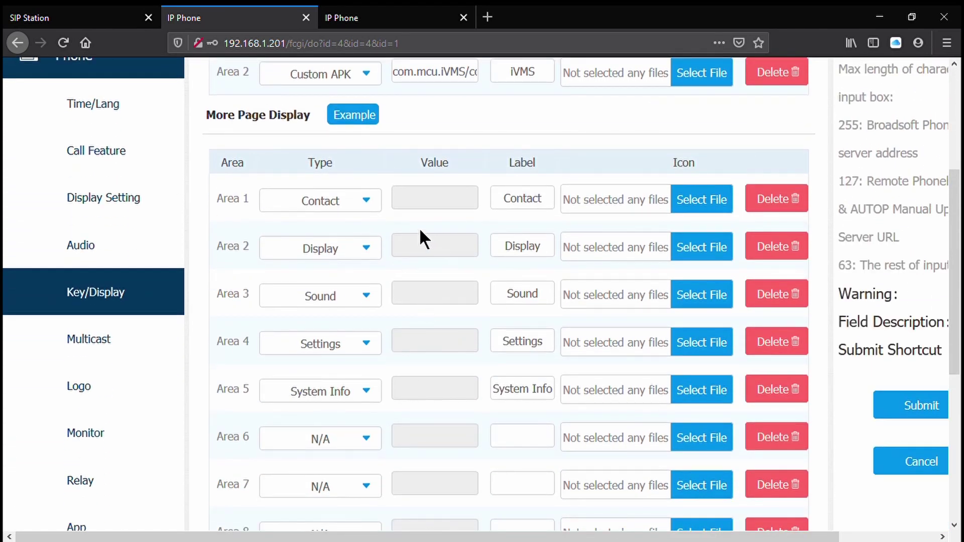
pyautogui.scroll(3, 424, 240)
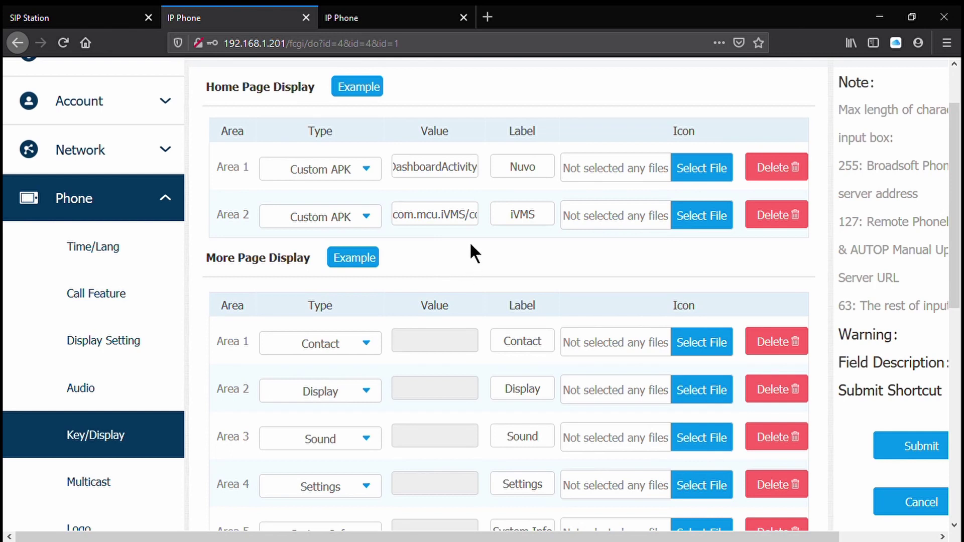
pyautogui.scroll(-3, 418, 351)
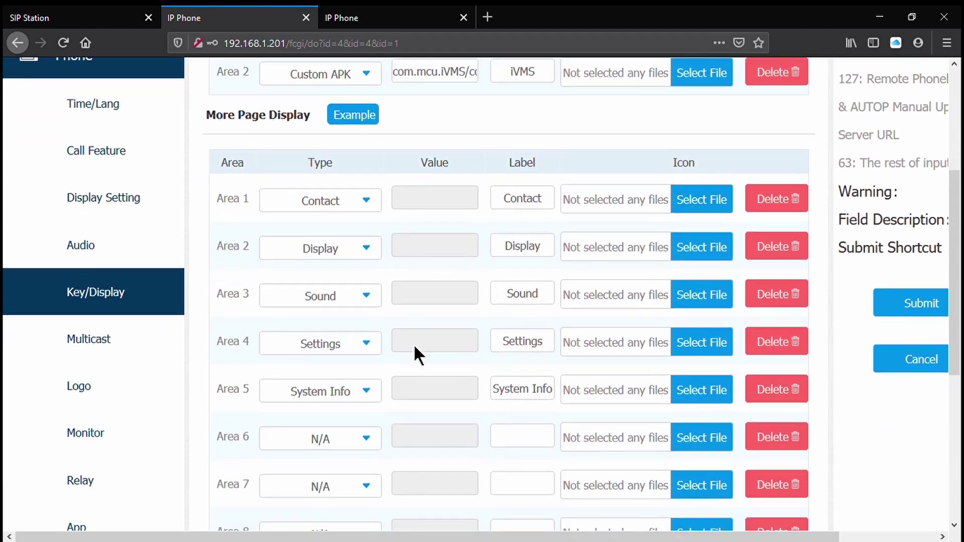
pyautogui.scroll(3, 415, 348)
pyautogui.scroll(2, 413, 345)
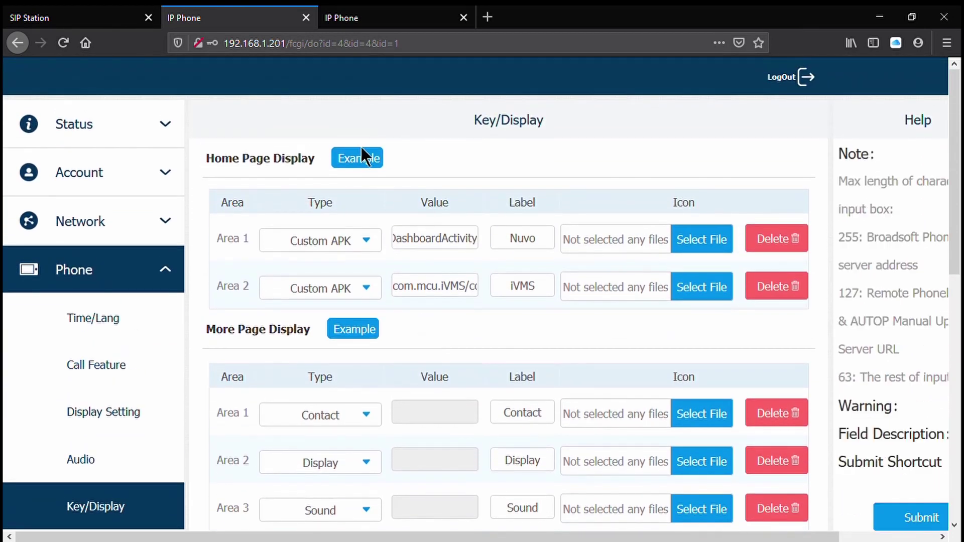
# - Preview the Home and eight-area More page layout examples, then close both previews
pyautogui.click(362, 155)
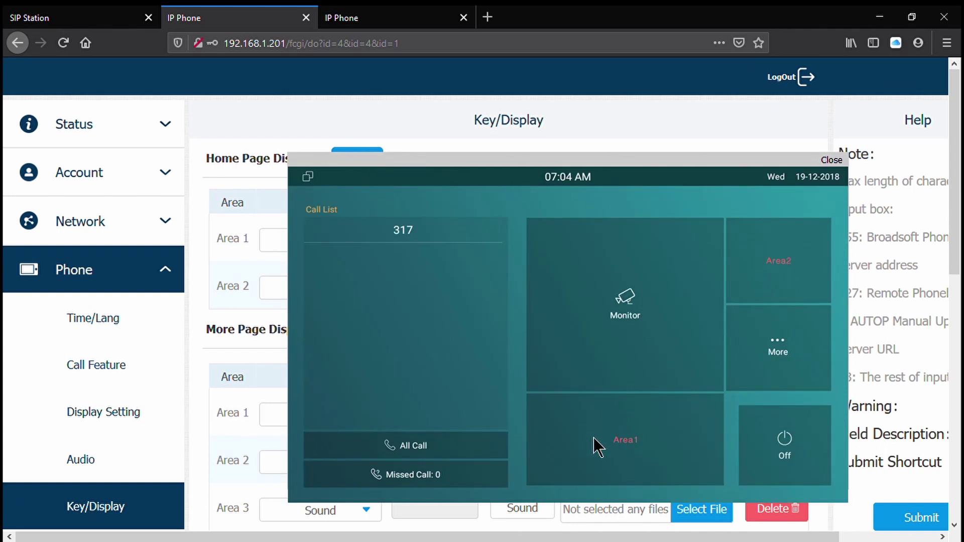
pyautogui.click(832, 160)
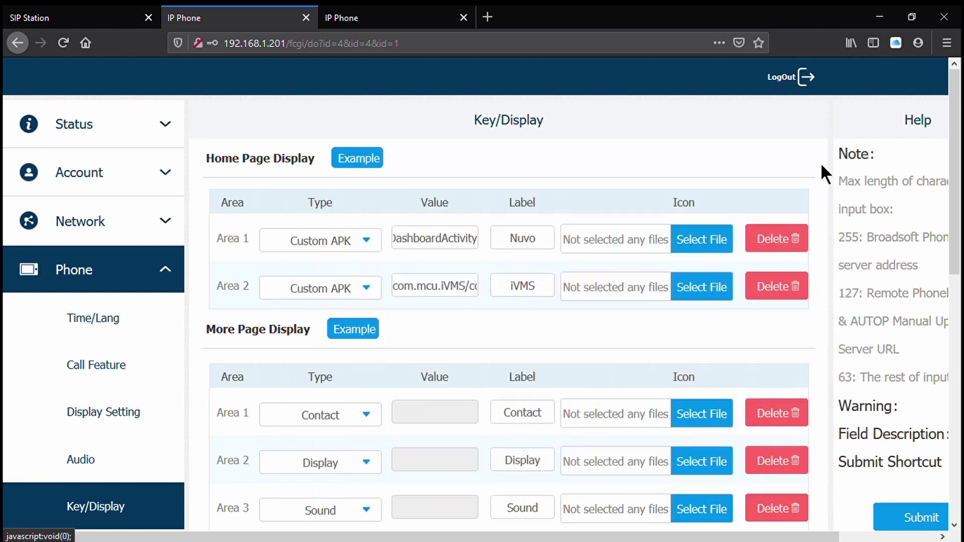
pyautogui.click(354, 330)
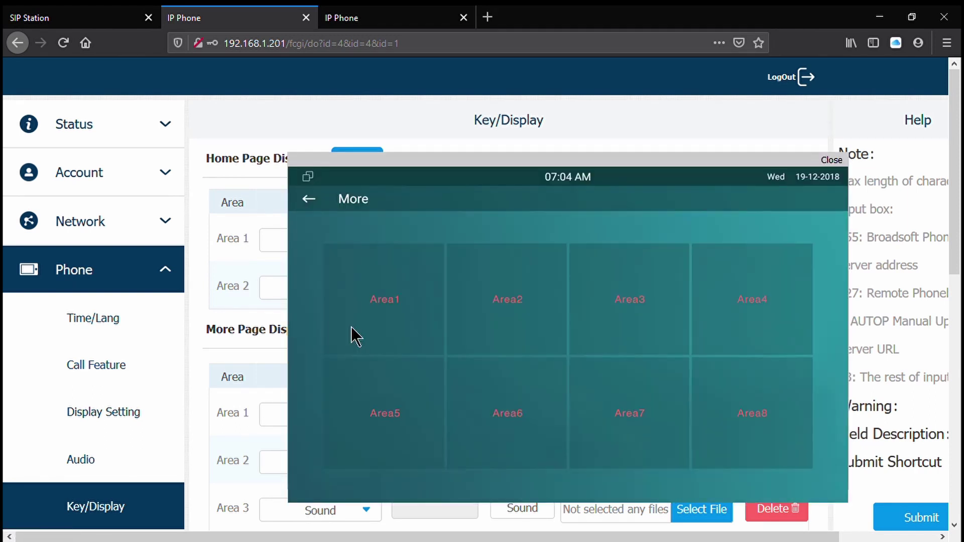
pyautogui.click(833, 171)
pyautogui.scroll(-4, 590, 260)
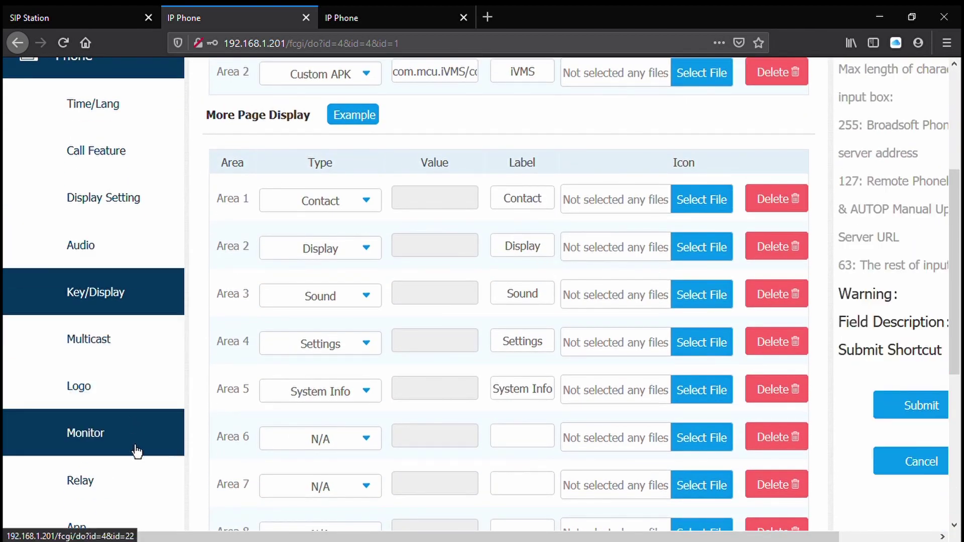
pyautogui.scroll(-2, 136, 449)
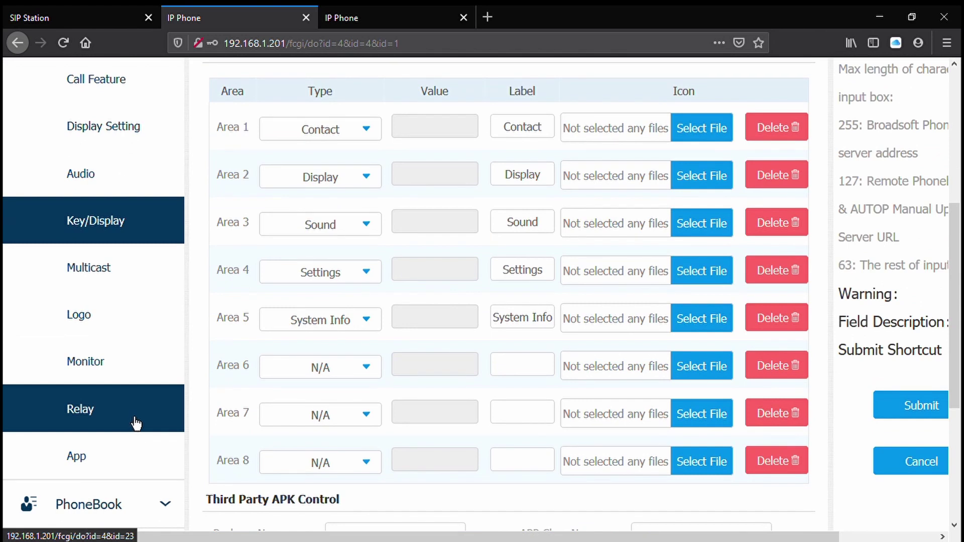
# - Open the Monitor settings and delete all existing door phone entries
pyautogui.click(140, 379)
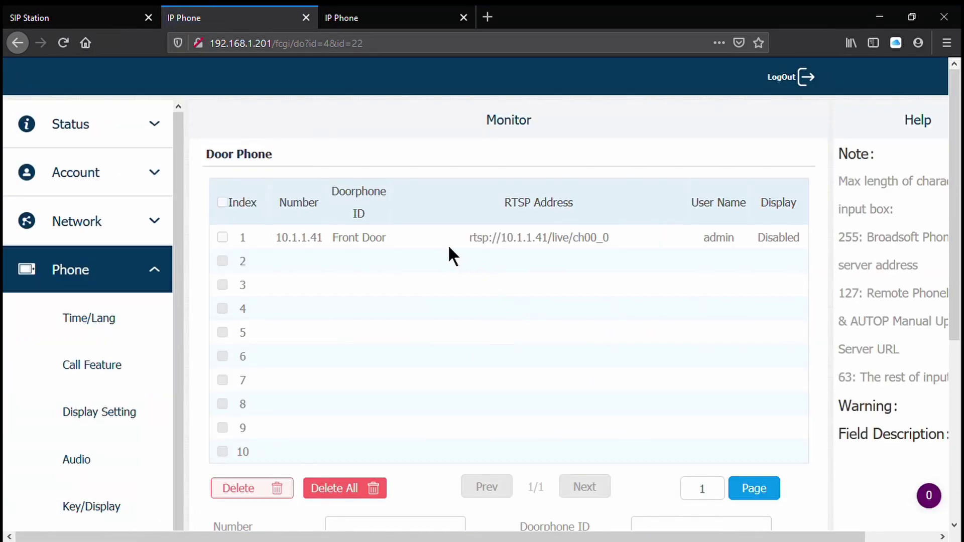
pyautogui.scroll(-3, 583, 351)
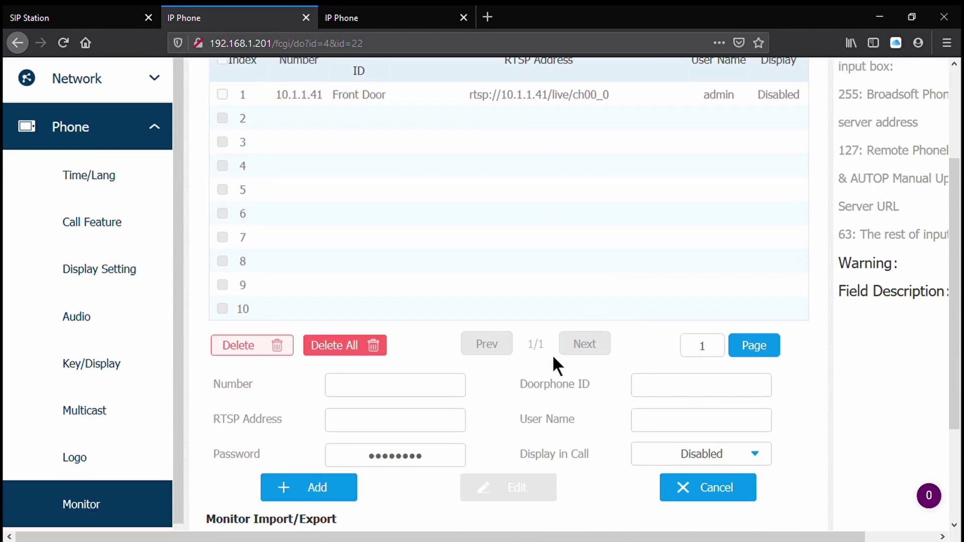
pyautogui.click(334, 345)
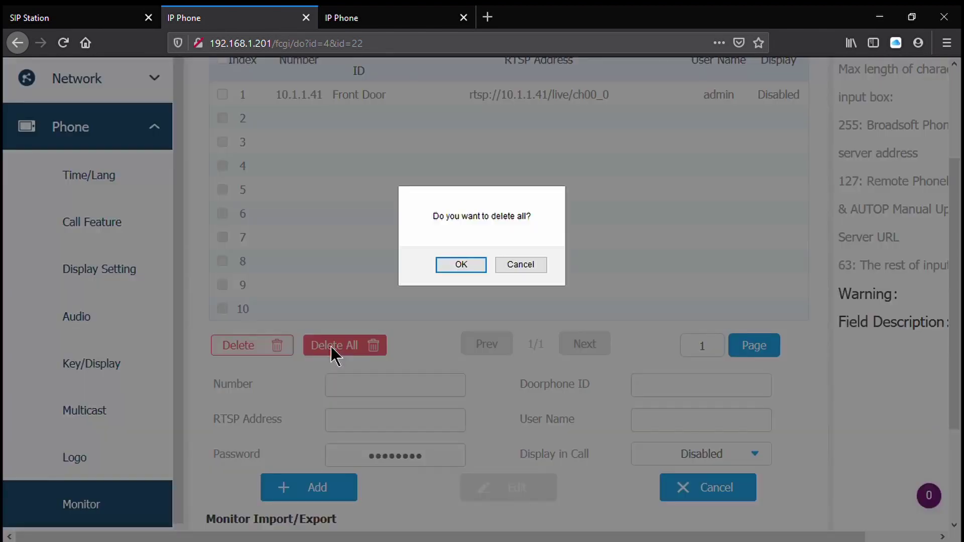
pyautogui.click(461, 265)
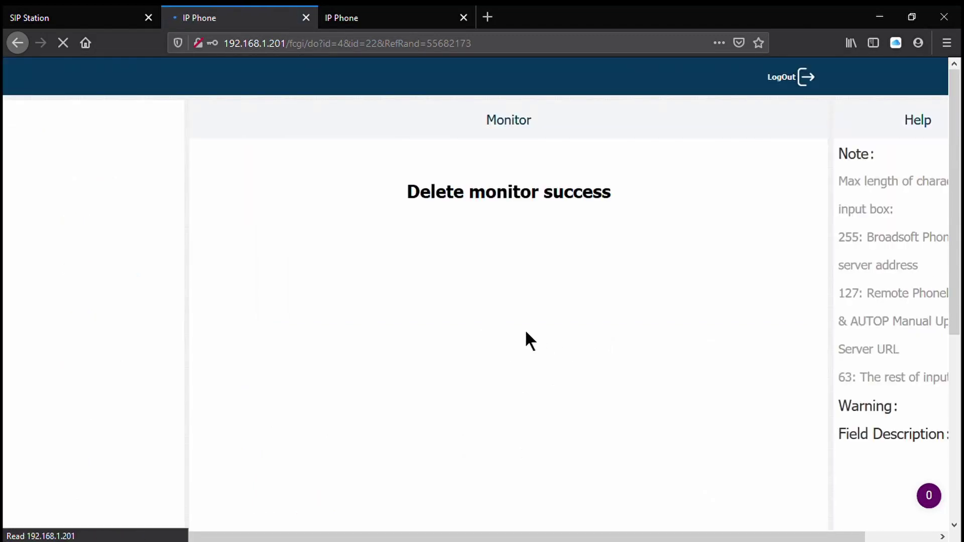
# - Enter a Doorbell door phone at rtsp://192.168.1.200/live/ch00_0 with user admin and its password
pyautogui.scroll(-2, 524, 328)
pyautogui.scroll(-3, 522, 327)
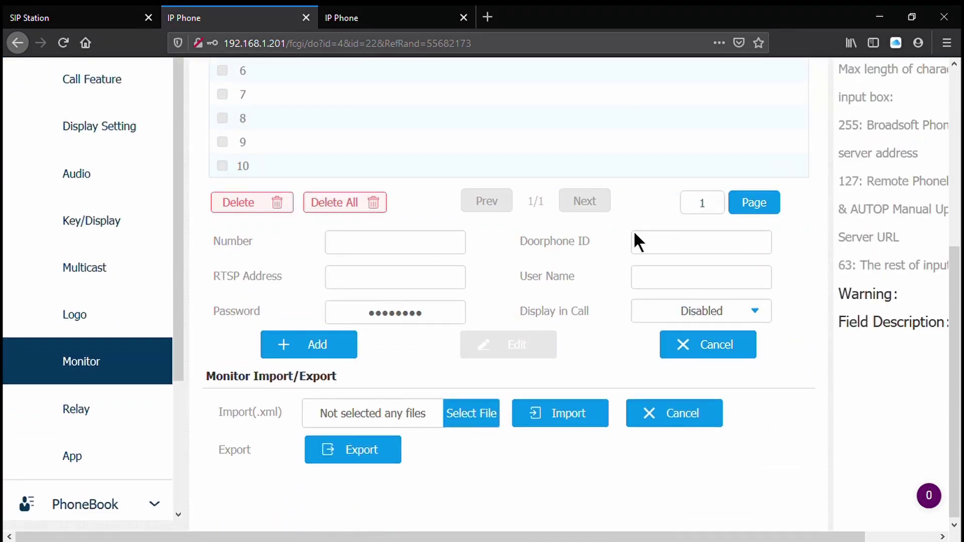
pyautogui.click(678, 245)
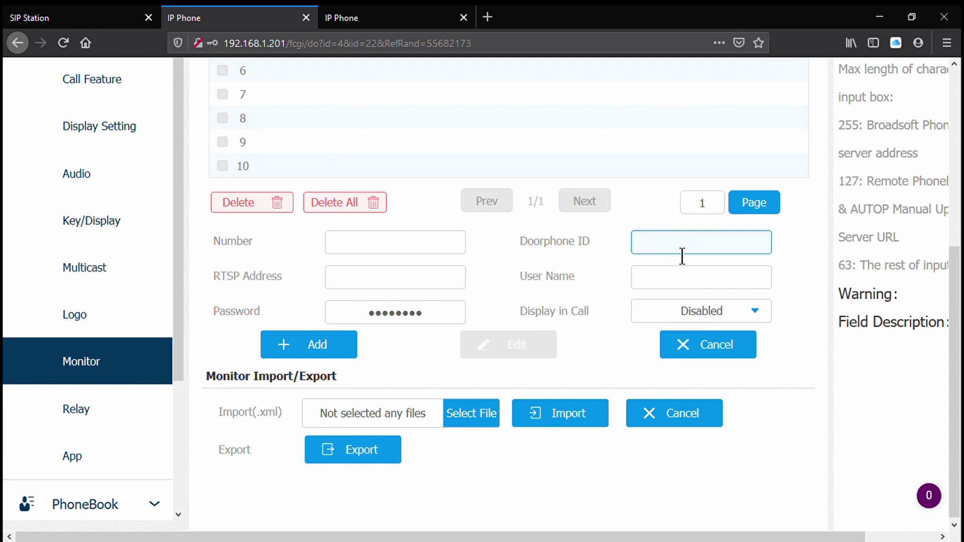
pyautogui.write('Doorbell')
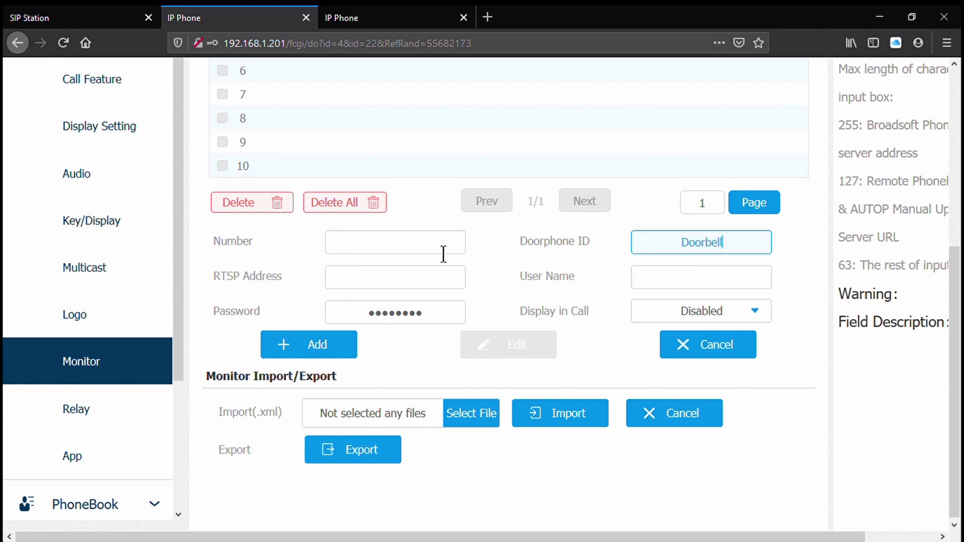
pyautogui.click(396, 281)
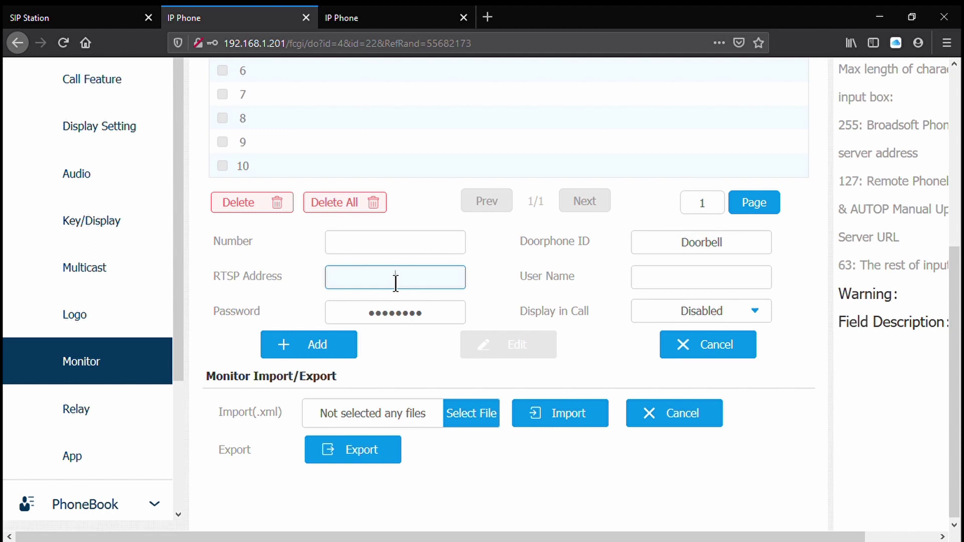
pyautogui.write('rtsp://192.168.1.200/live/')
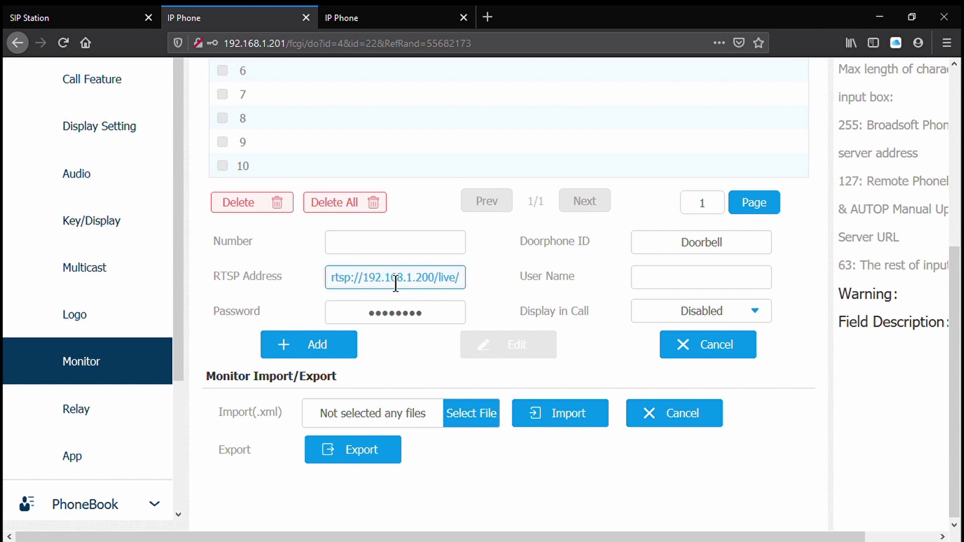
pyautogui.write('dh00')
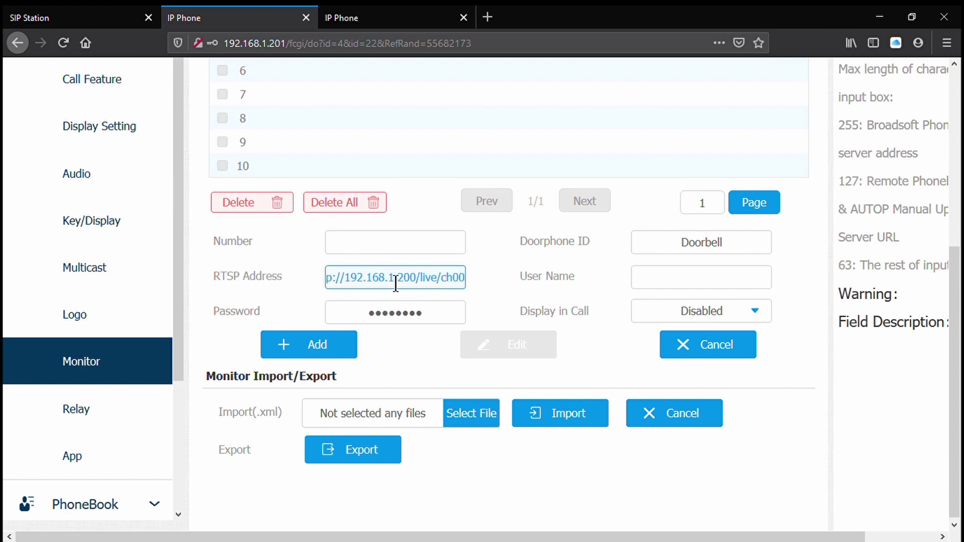
pyautogui.write('_0')
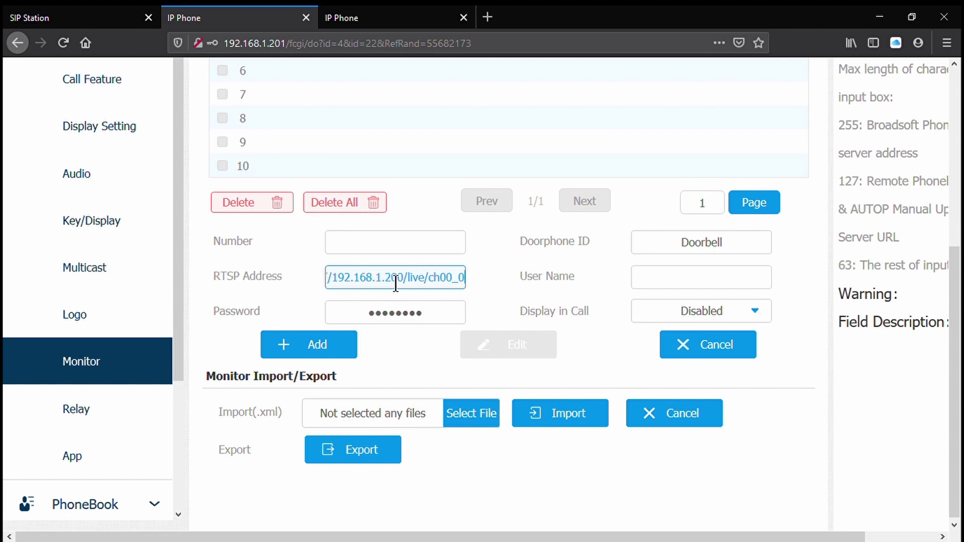
pyautogui.press('Tab')
pyautogui.write('admin')
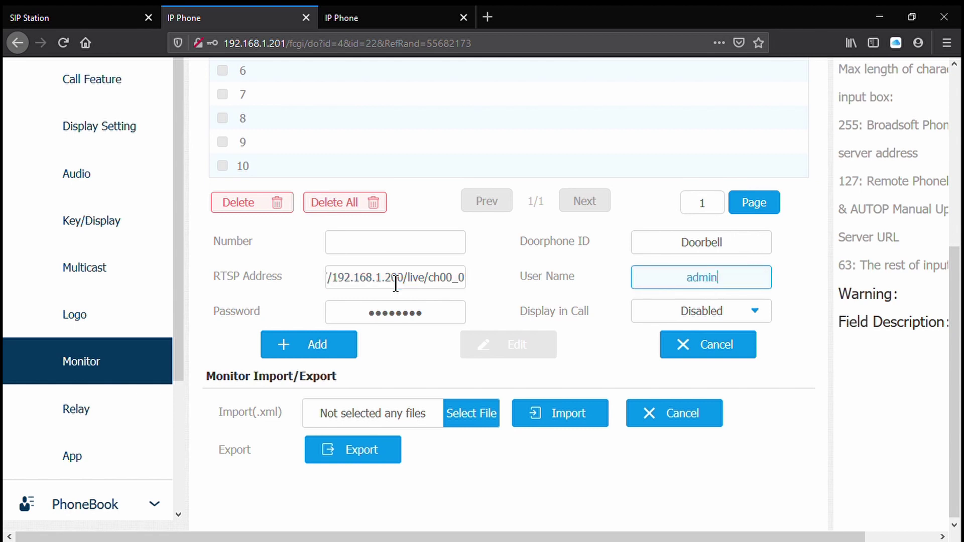
pyautogui.press('Tab')
pyautogui.write('admin')
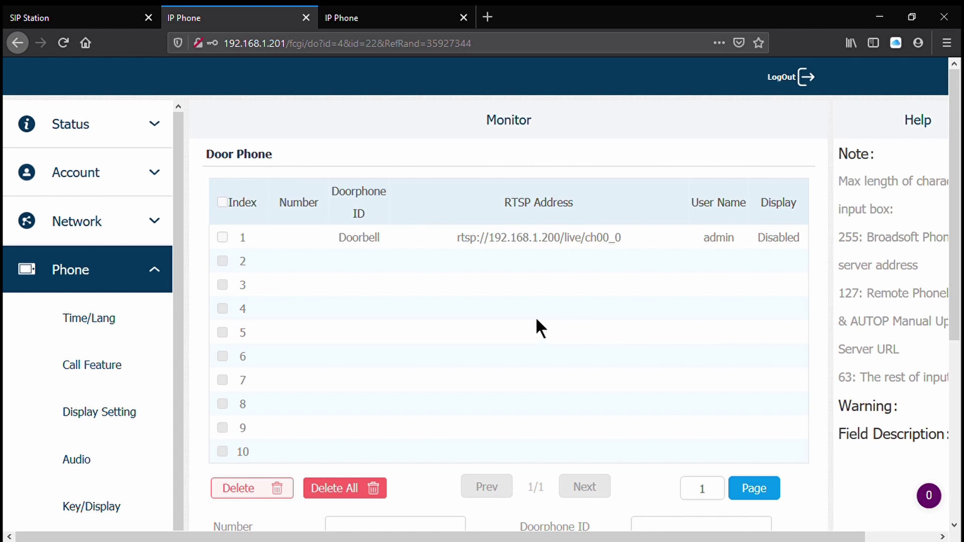
pyautogui.scroll(-5, 535, 321)
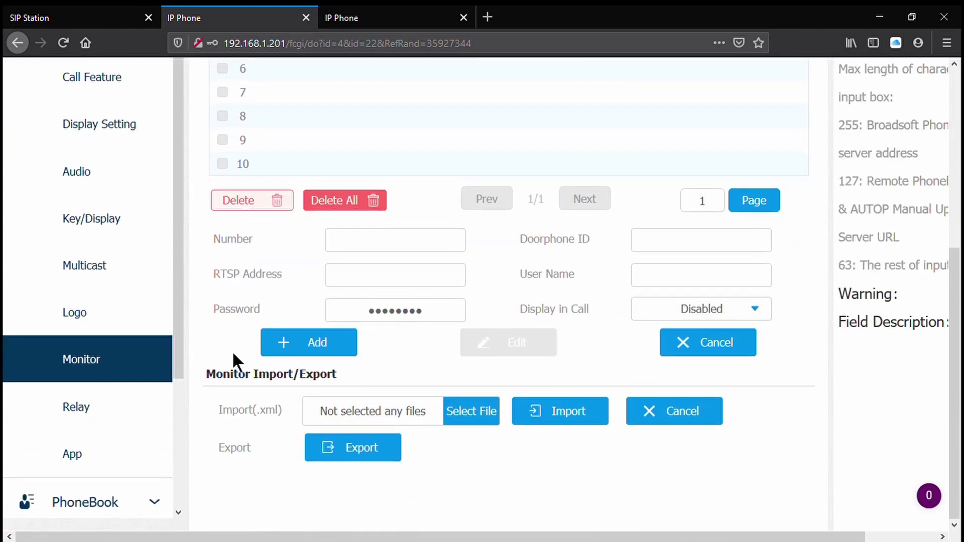
# - Open the monitor's Relay settings and review its softkey tables
pyautogui.click(107, 409)
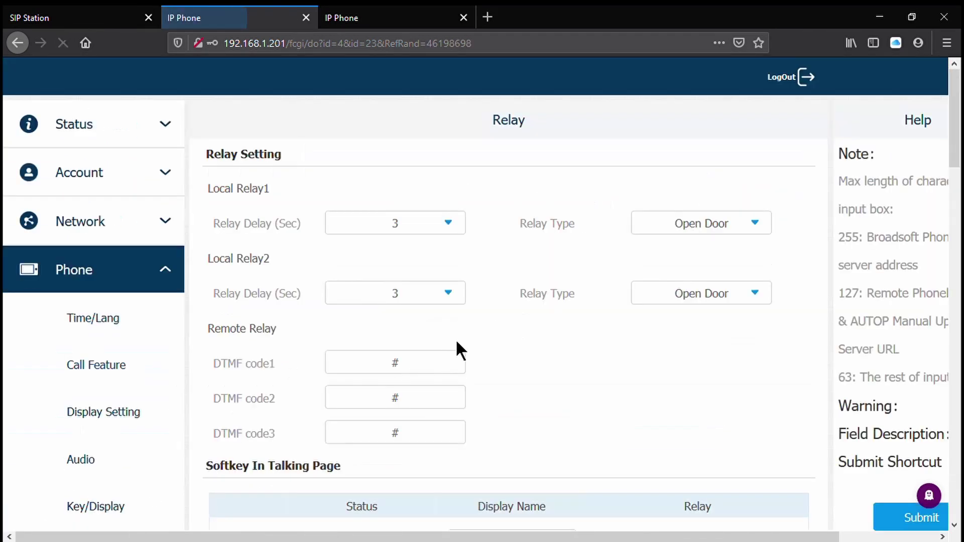
pyautogui.scroll(-3, 537, 296)
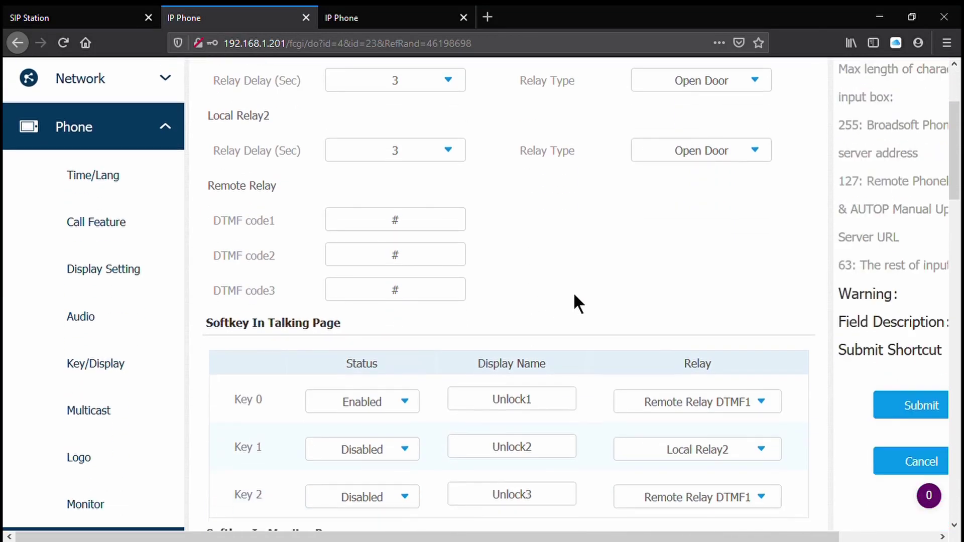
pyautogui.scroll(2, 592, 282)
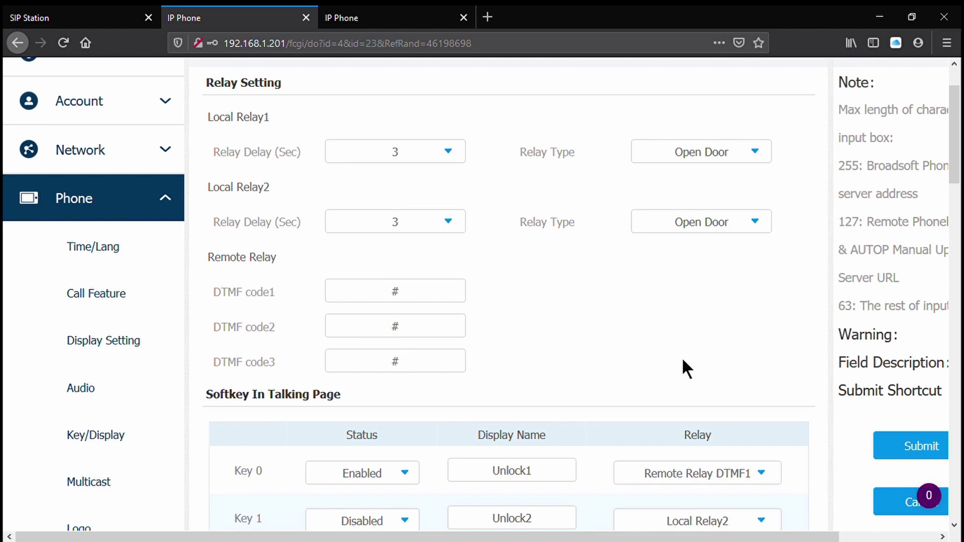
pyautogui.scroll(4, 682, 369)
pyautogui.scroll(-6, 653, 357)
pyautogui.scroll(-2, 622, 312)
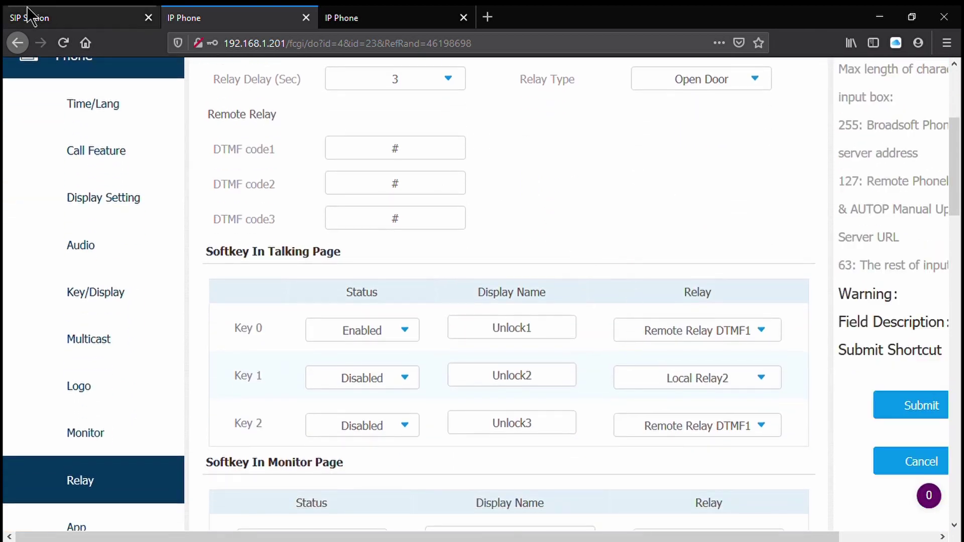
# - Show the doorbell's Intercom > Relay page, then return to the monitor's Relay page
pyautogui.click(67, 16)
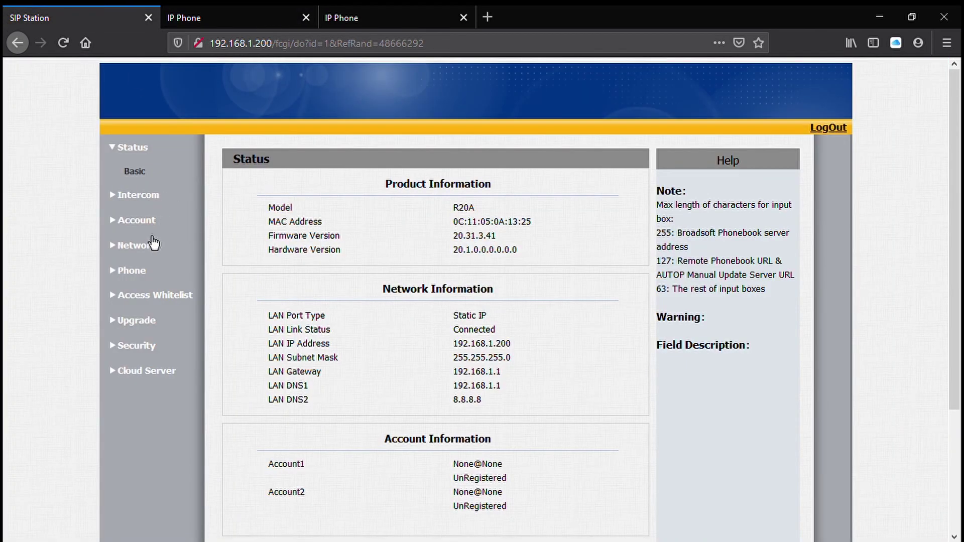
pyautogui.click(138, 196)
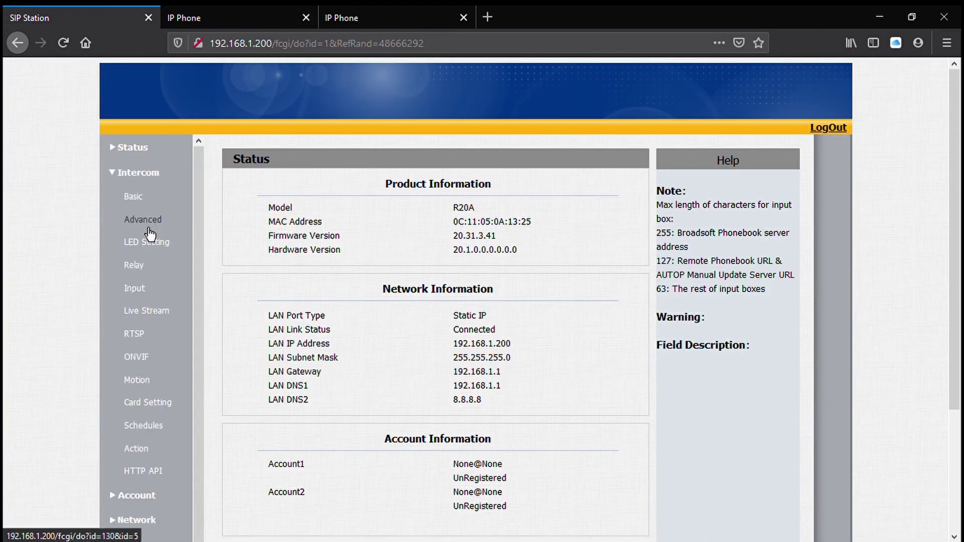
pyautogui.click(145, 274)
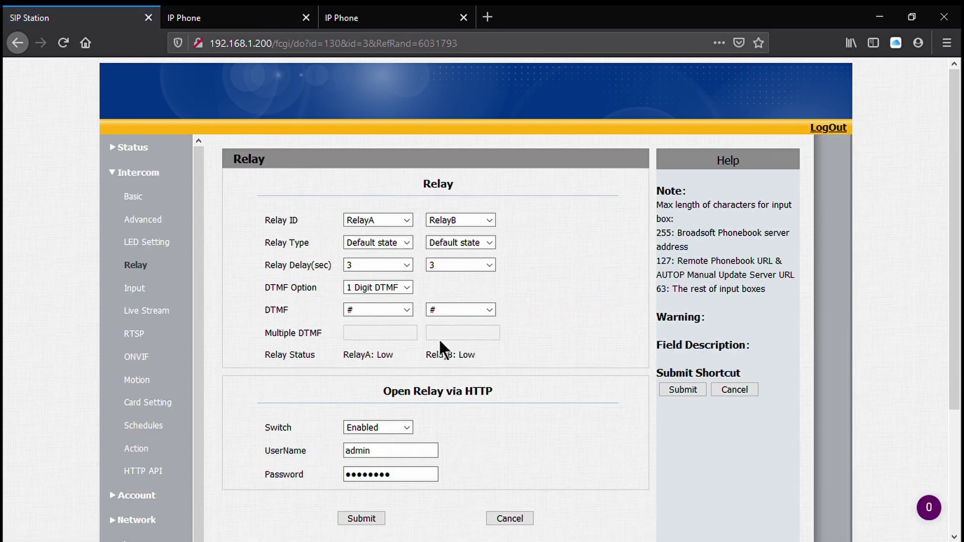
pyautogui.click(243, 16)
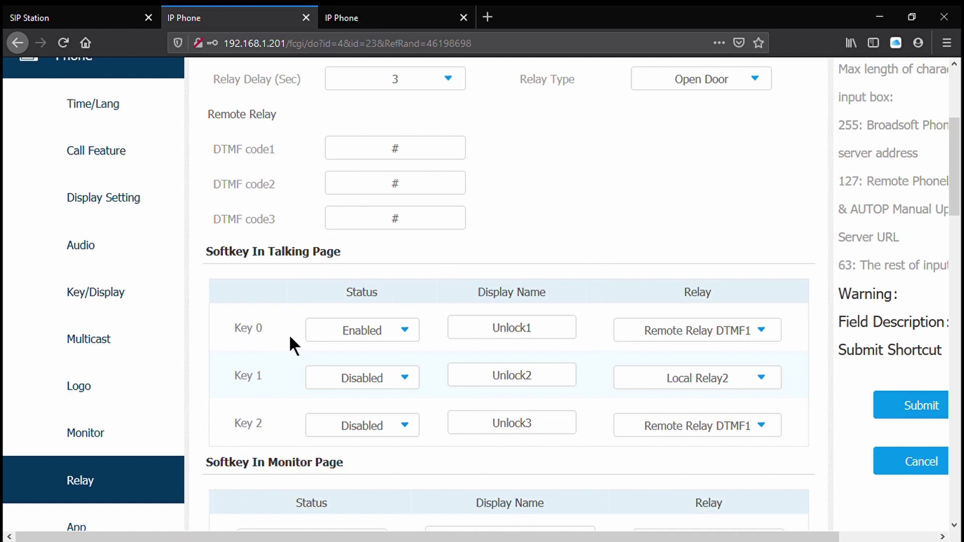
# - Rename the talking-page Key 0 softkey from Unlock1 to Unlock and submit
pyautogui.click(550, 336)
pyautogui.press('BackSpace')
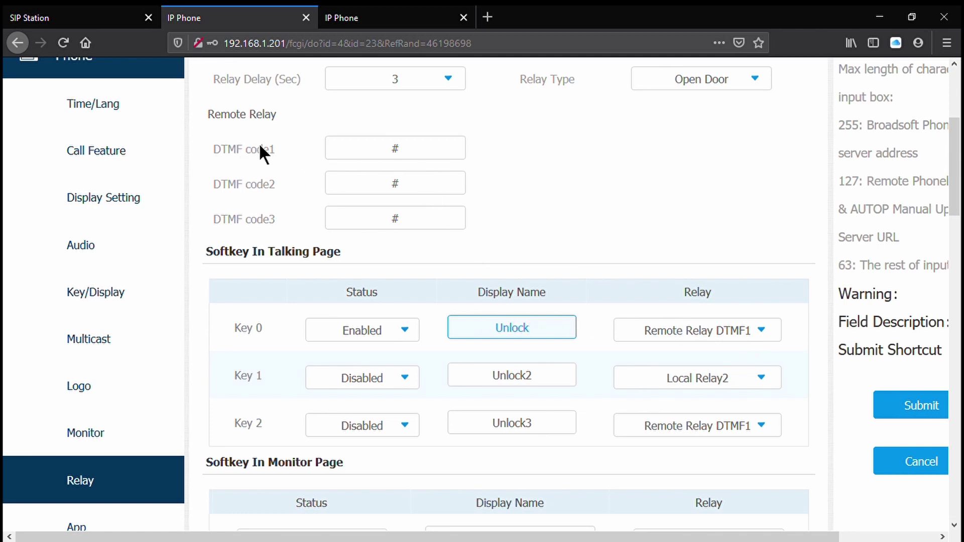
pyautogui.click(119, 23)
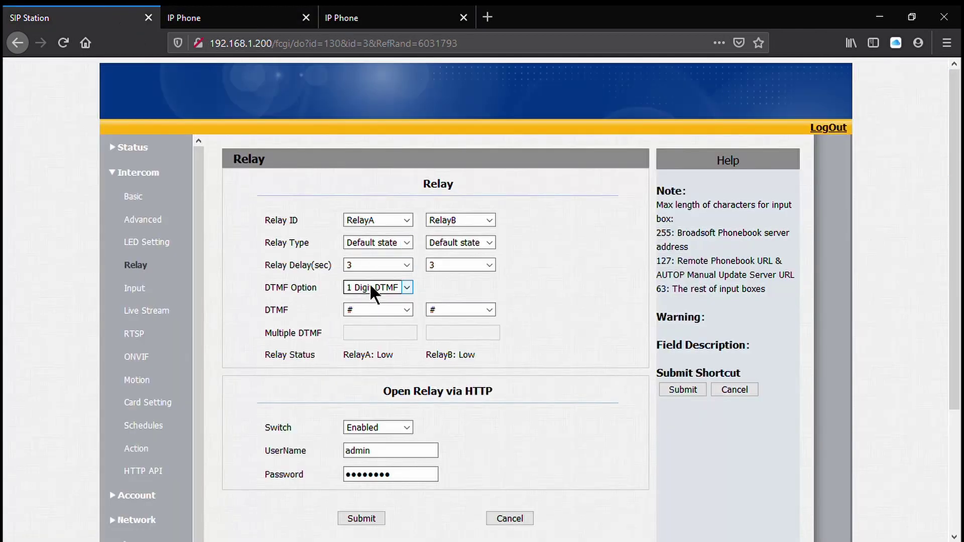
pyautogui.click(194, 9)
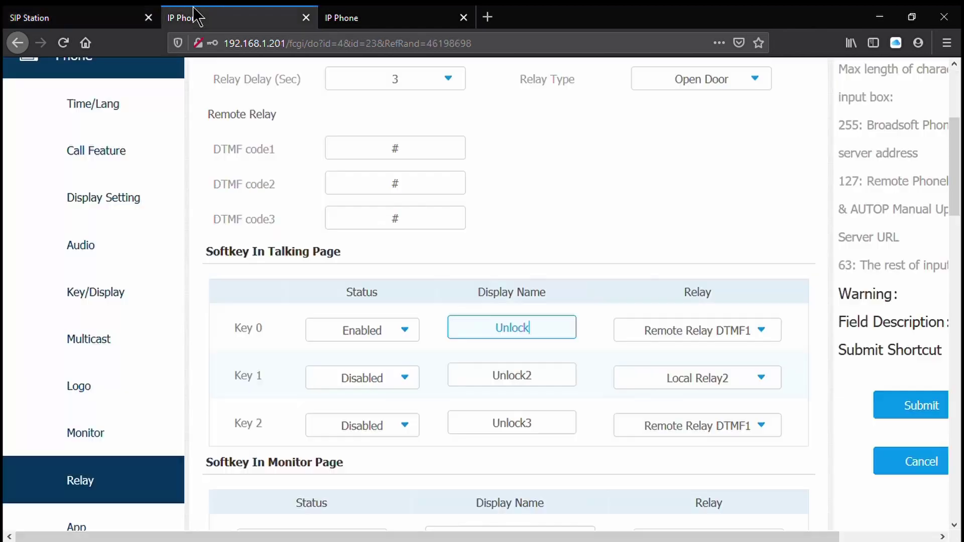
pyautogui.click(904, 406)
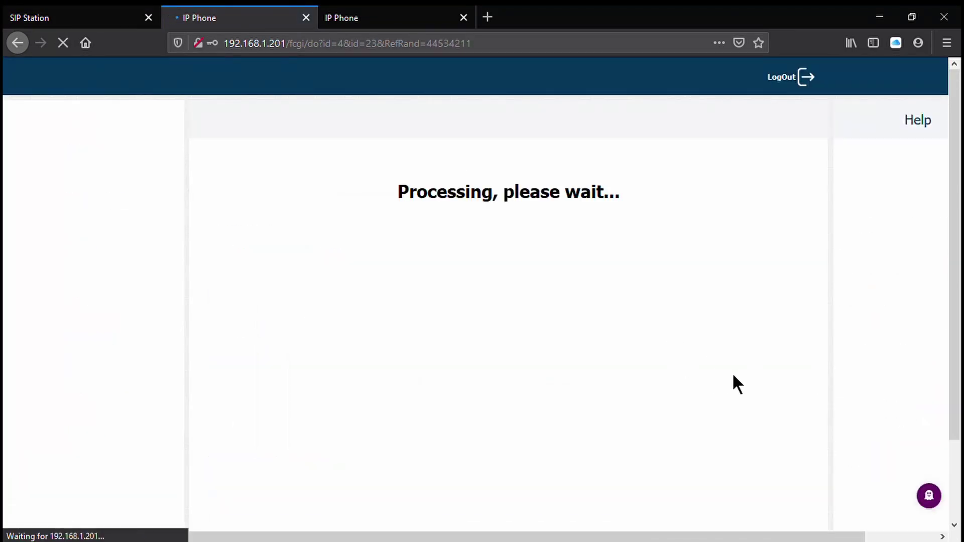
pyautogui.scroll(-7, 728, 379)
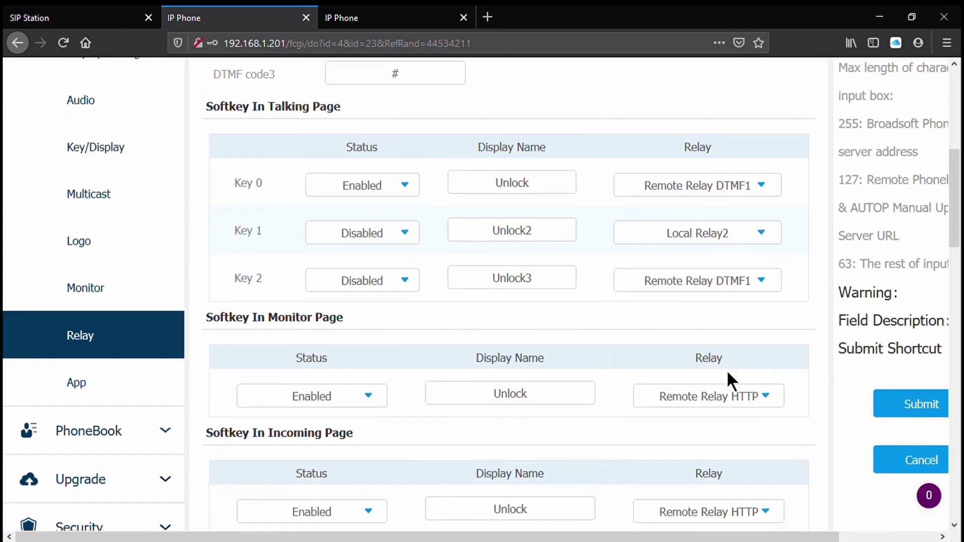
pyautogui.scroll(-3, 737, 385)
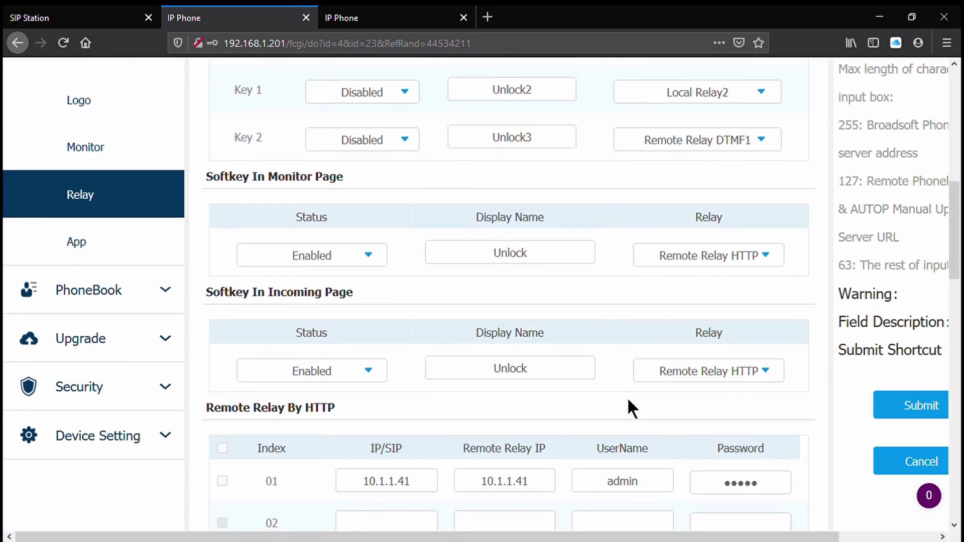
pyautogui.scroll(3, 628, 399)
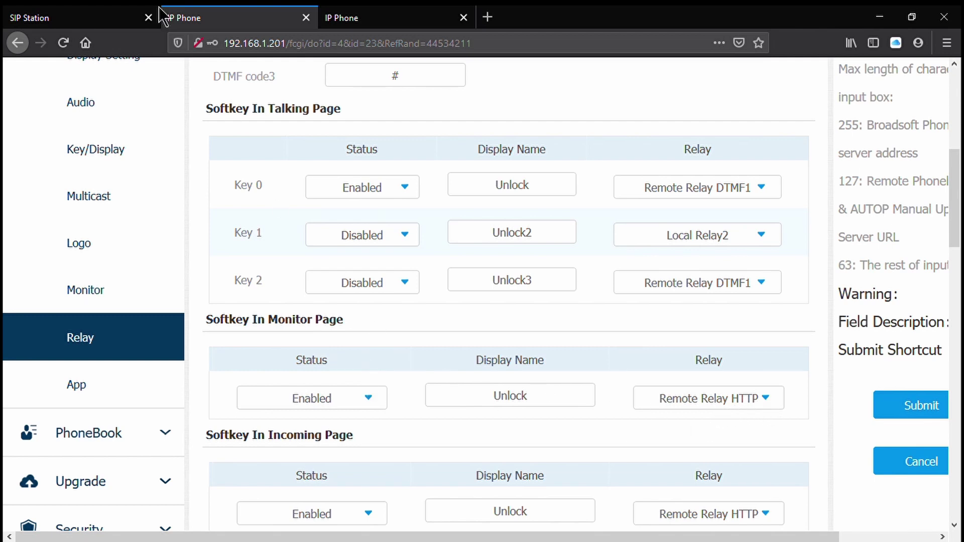
# - Check the doorbell's HTTP relay password, then set the incoming-page softkey to Disabled and submit
pyautogui.click(96, 17)
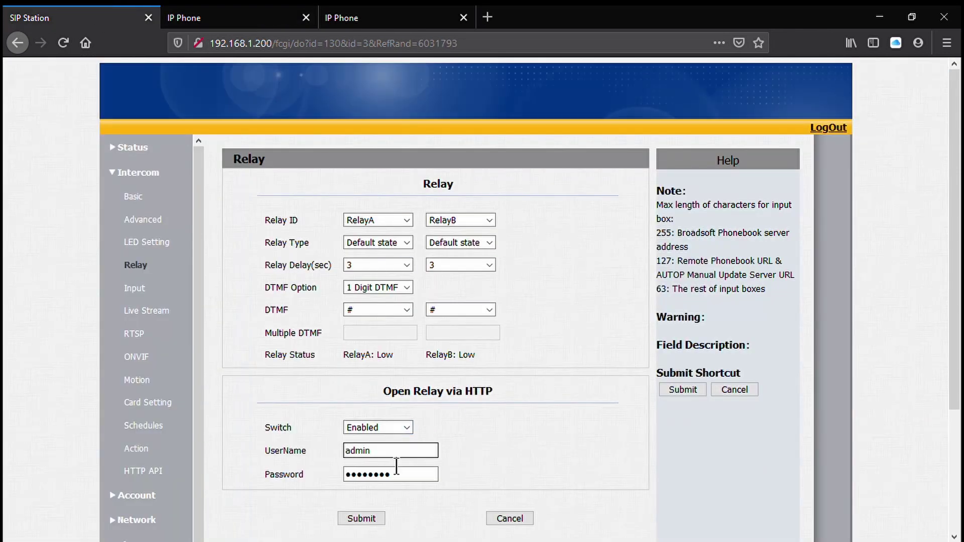
pyautogui.click(405, 476)
pyautogui.click(228, 20)
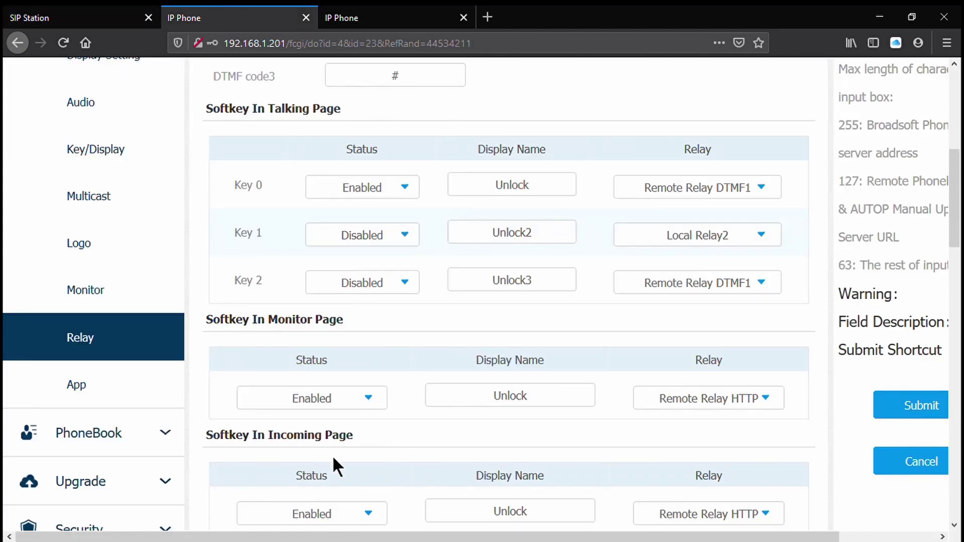
pyautogui.click(361, 518)
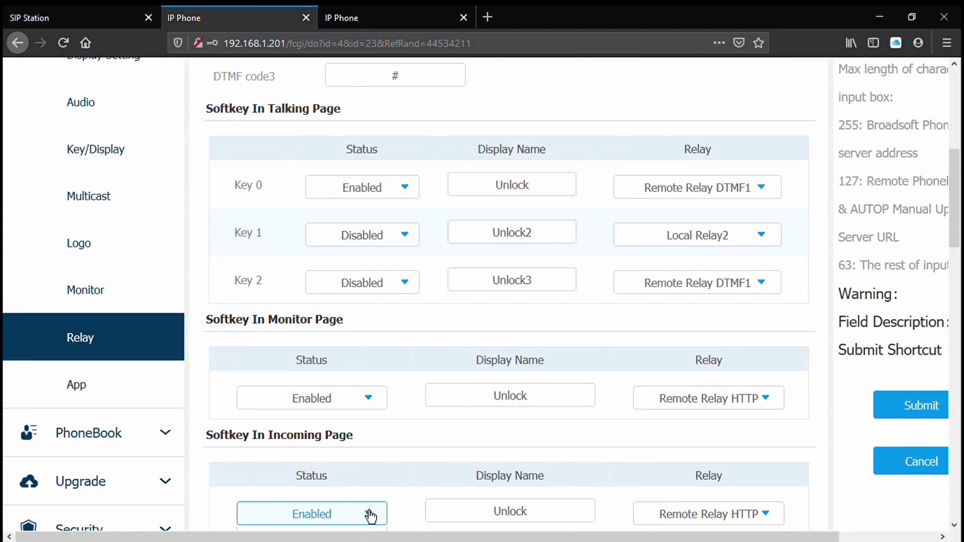
pyautogui.scroll(-2, 369, 497)
pyautogui.click(337, 467)
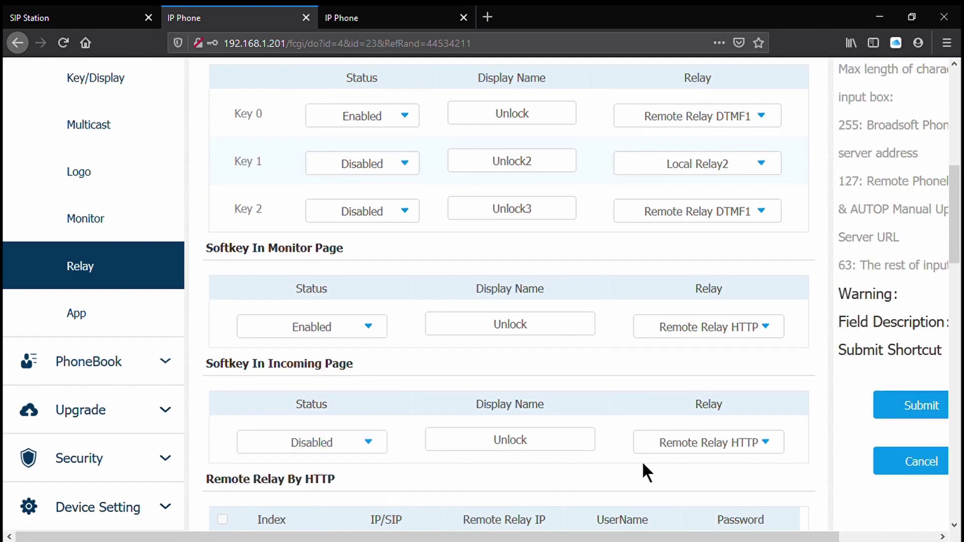
pyautogui.click(896, 403)
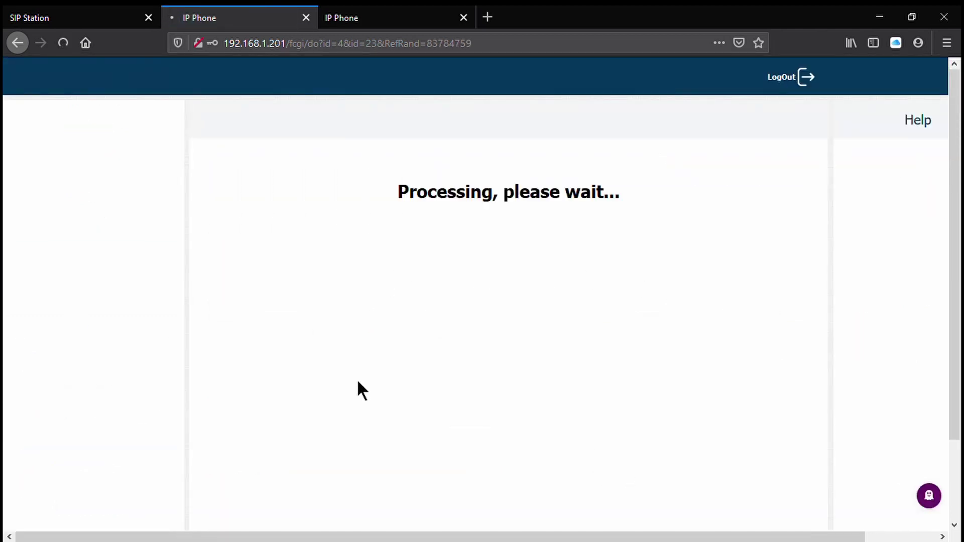
# - Open the monitor's Phone > App install page and collapse the Phone menu
pyautogui.scroll(-10, 112, 406)
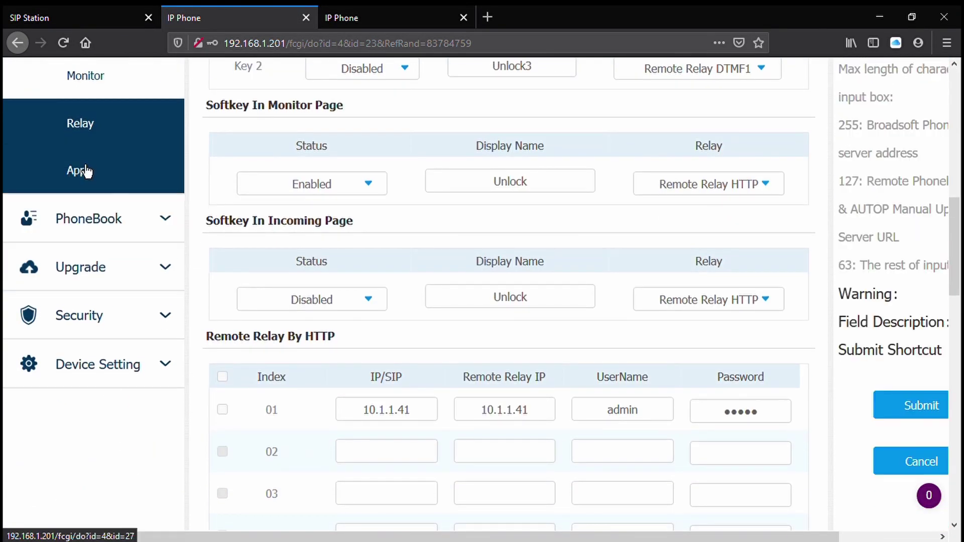
pyautogui.click(85, 170)
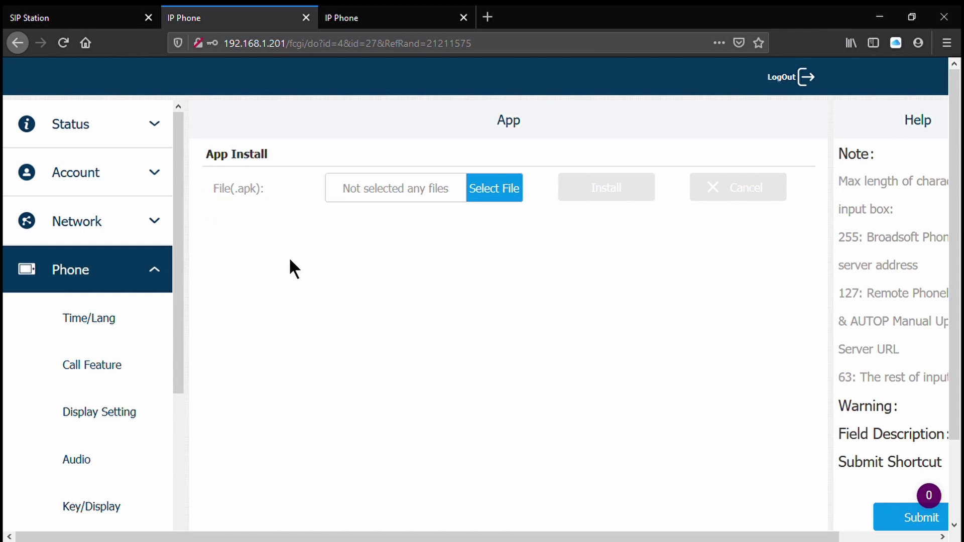
pyautogui.click(146, 269)
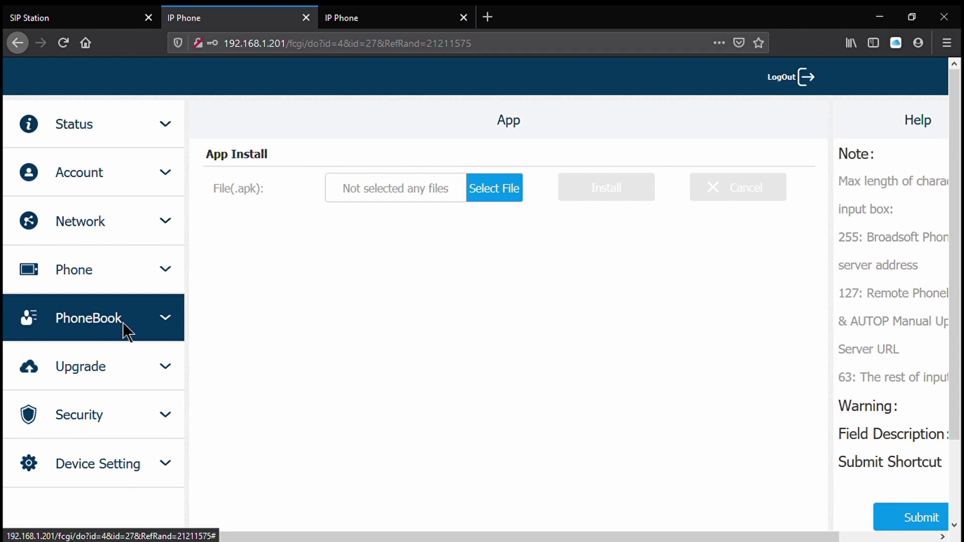
# - Open PhoneBook > Local Book and delete all existing contacts
pyautogui.click(126, 325)
pyautogui.click(131, 386)
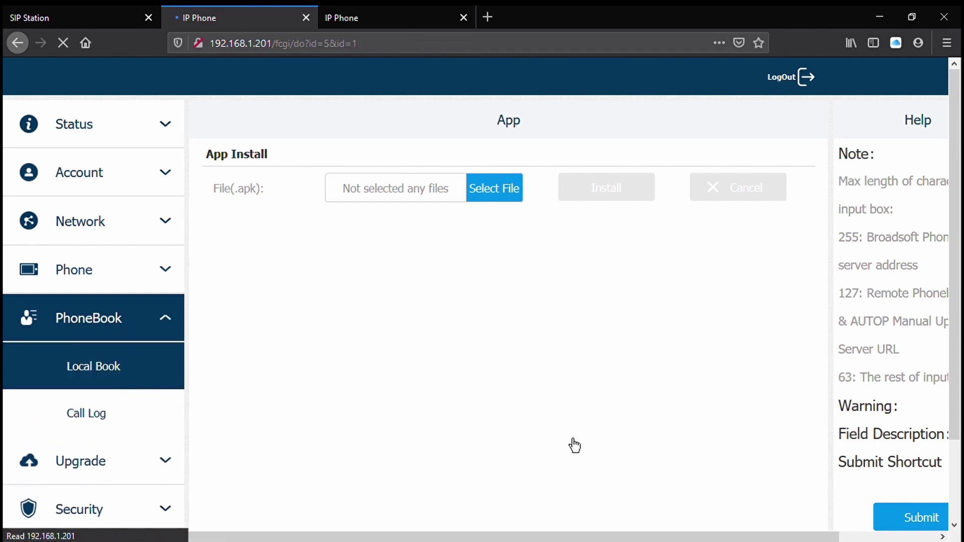
pyautogui.scroll(-1, 578, 320)
pyautogui.scroll(-3, 577, 315)
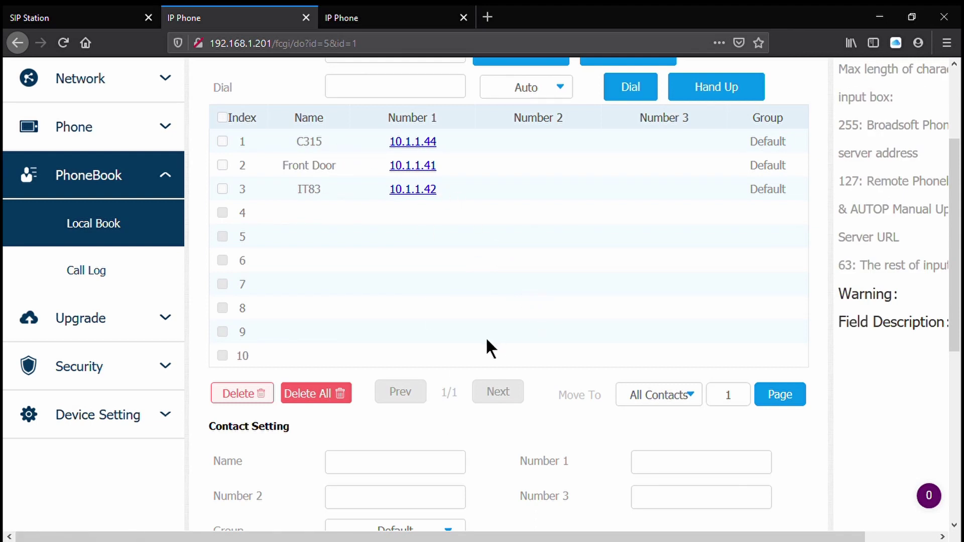
pyautogui.click(327, 395)
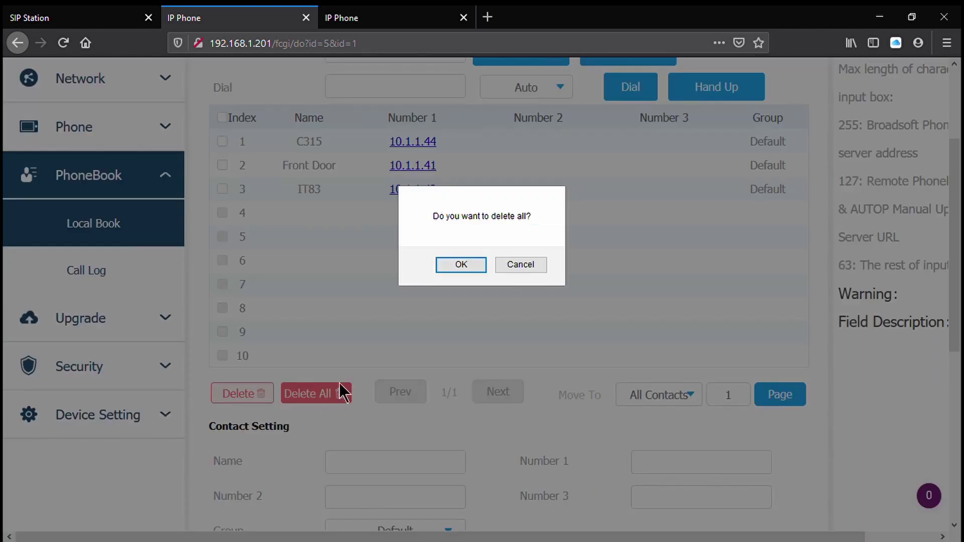
pyautogui.click(458, 265)
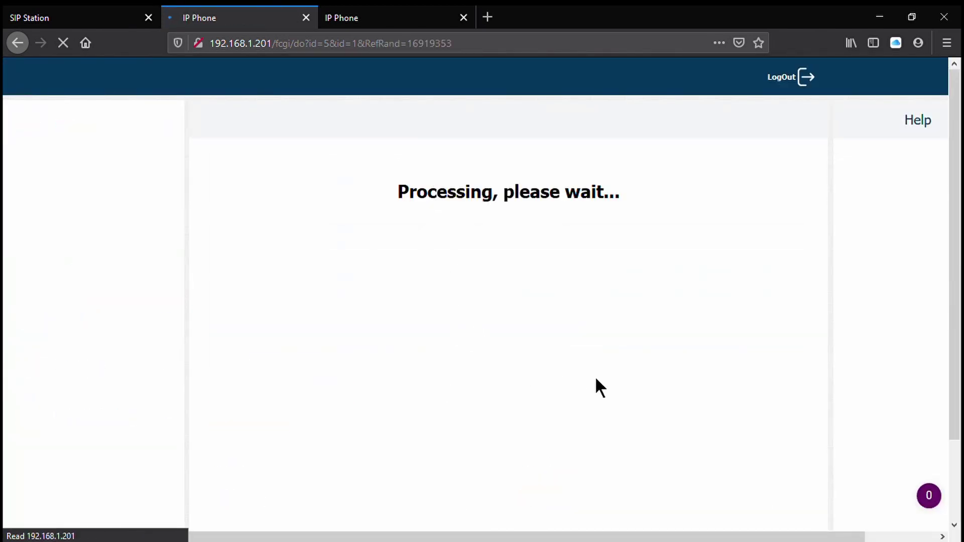
# - Add contact C315 with Number 1 192.168.1.202
pyautogui.scroll(-5, 624, 399)
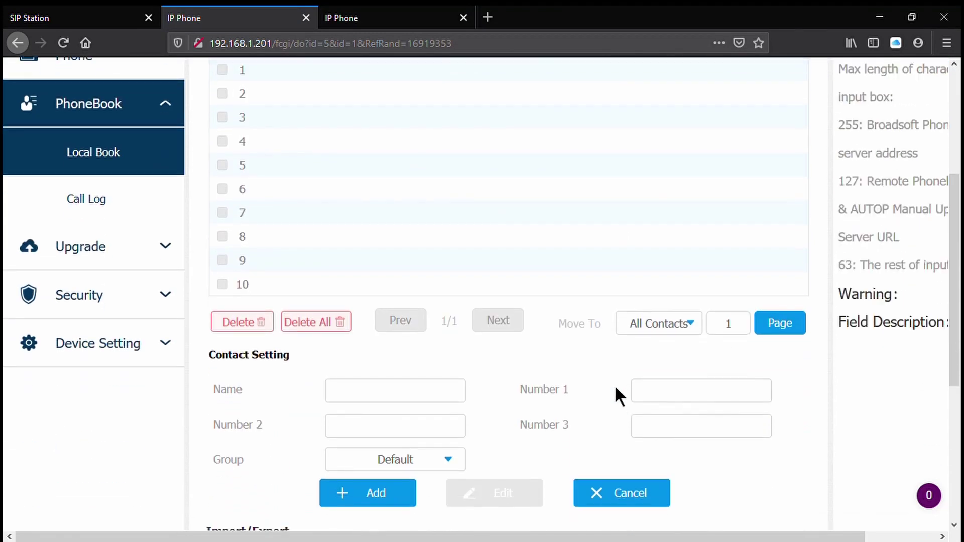
pyautogui.click(395, 391)
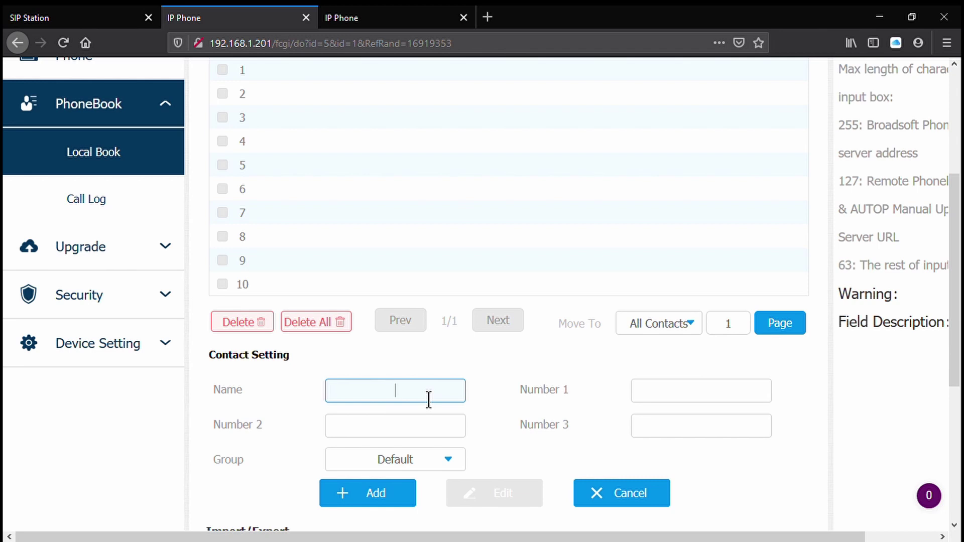
pyautogui.write('C315')
pyautogui.press('Tab')
pyautogui.write('192.168.1.202')
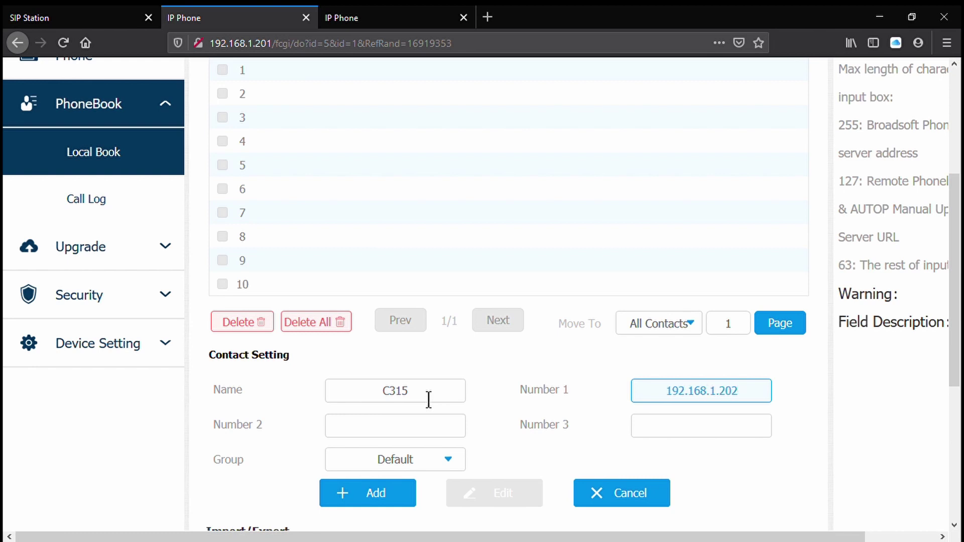
pyautogui.click(382, 493)
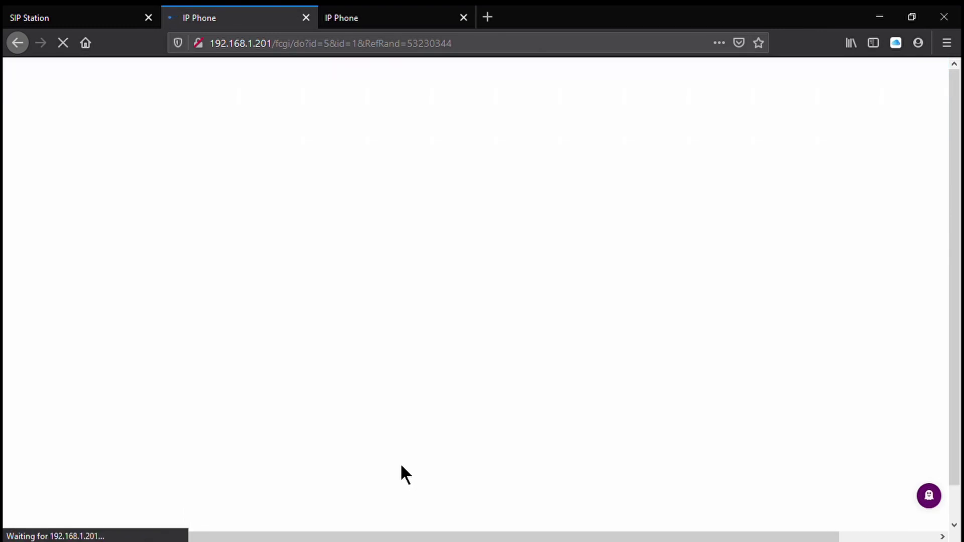
pyautogui.scroll(-3, 380, 351)
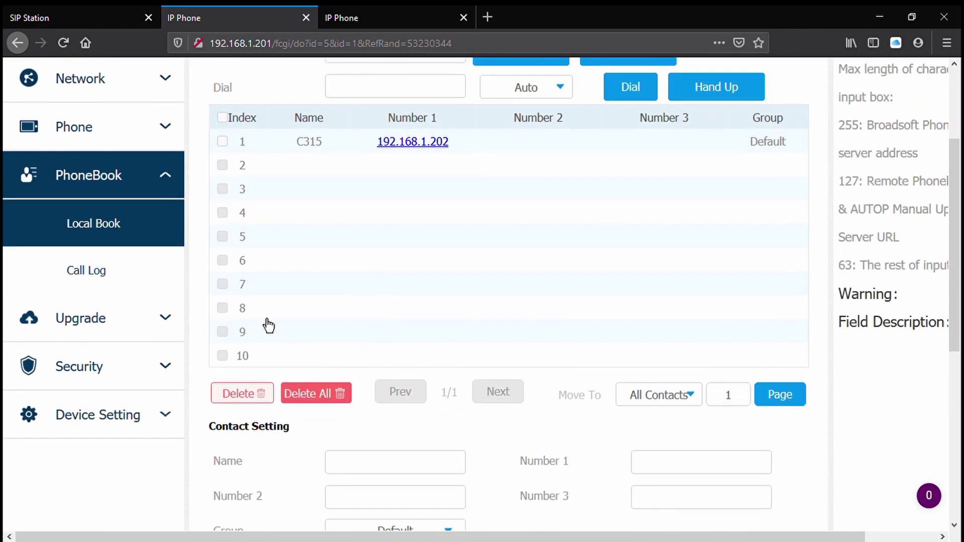
pyautogui.scroll(1, 402, 314)
pyautogui.scroll(2, 411, 319)
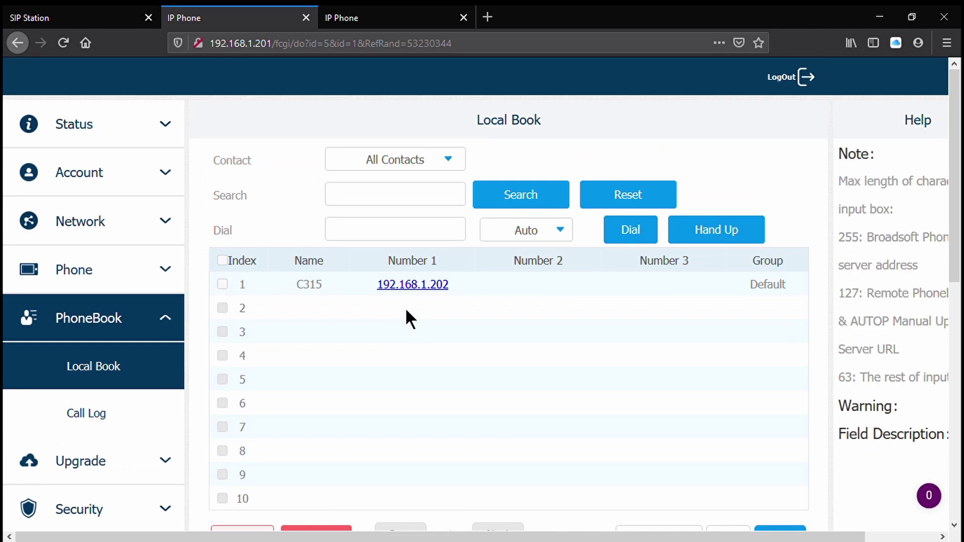
# - Switch to the C315's tab and log in as admin to reach its network settings
pyautogui.click(120, 118)
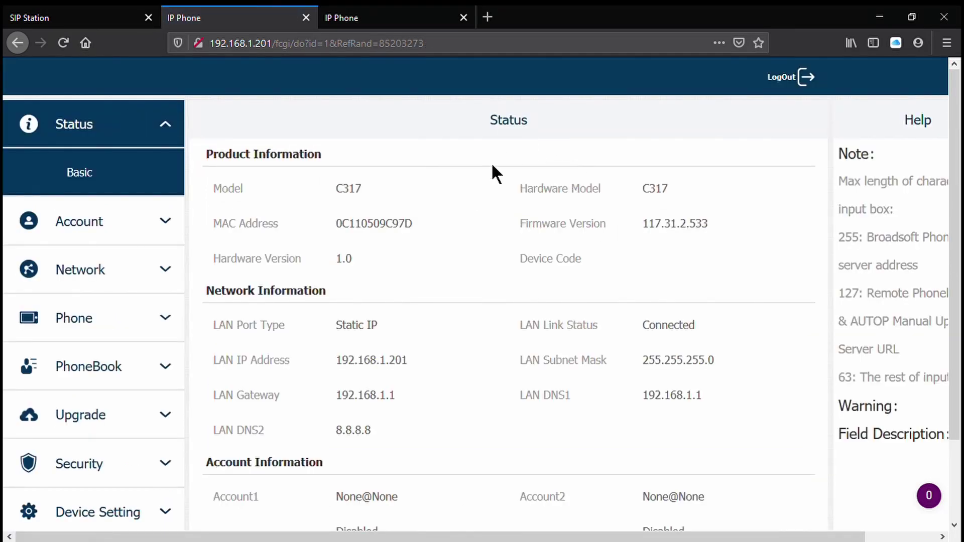
pyautogui.click(411, 17)
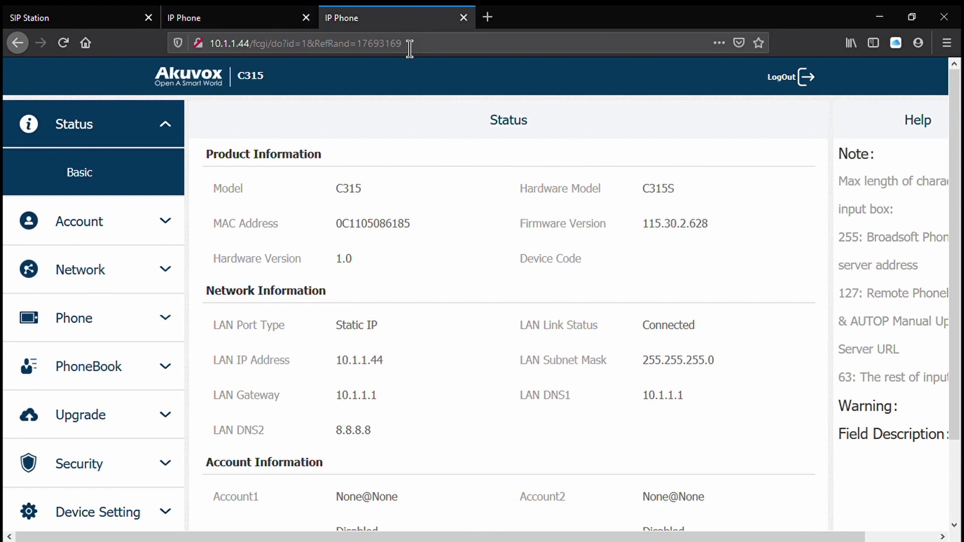
pyautogui.click(134, 216)
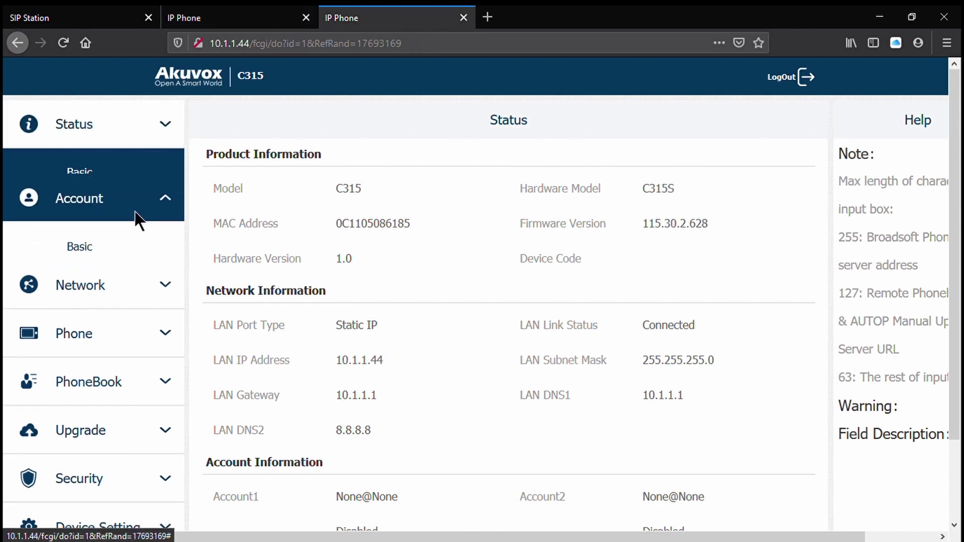
pyautogui.click(115, 332)
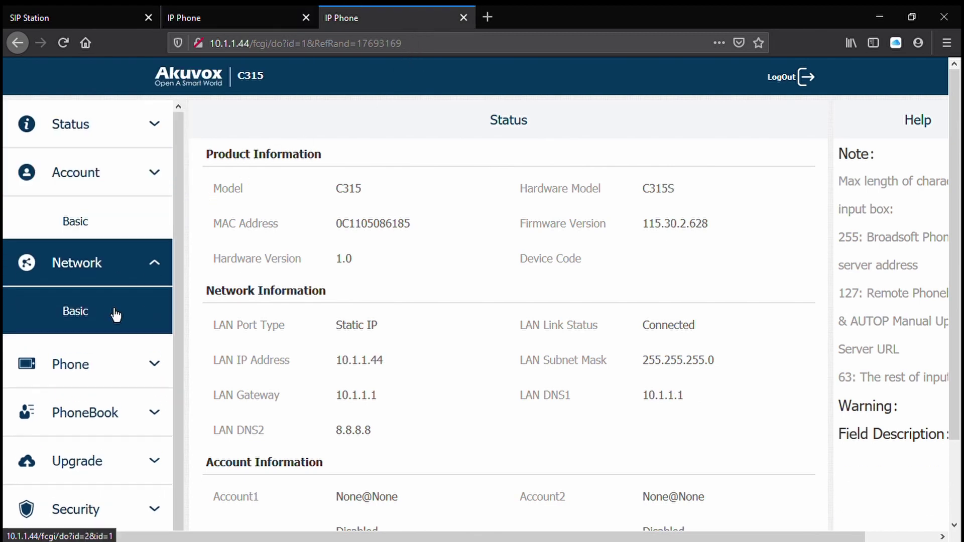
pyautogui.click(117, 318)
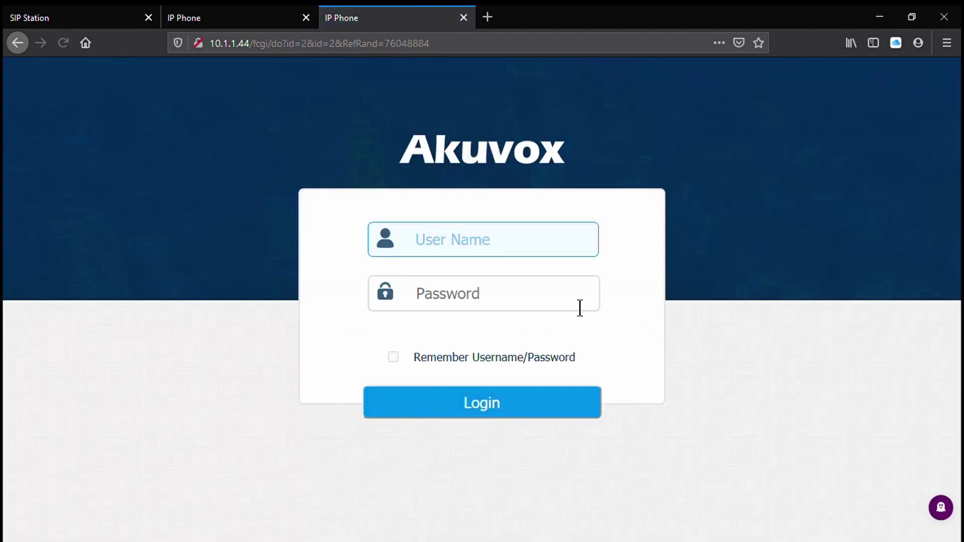
pyautogui.write('admin')
pyautogui.click(584, 295)
pyautogui.write('admin')
pyautogui.press('Return')
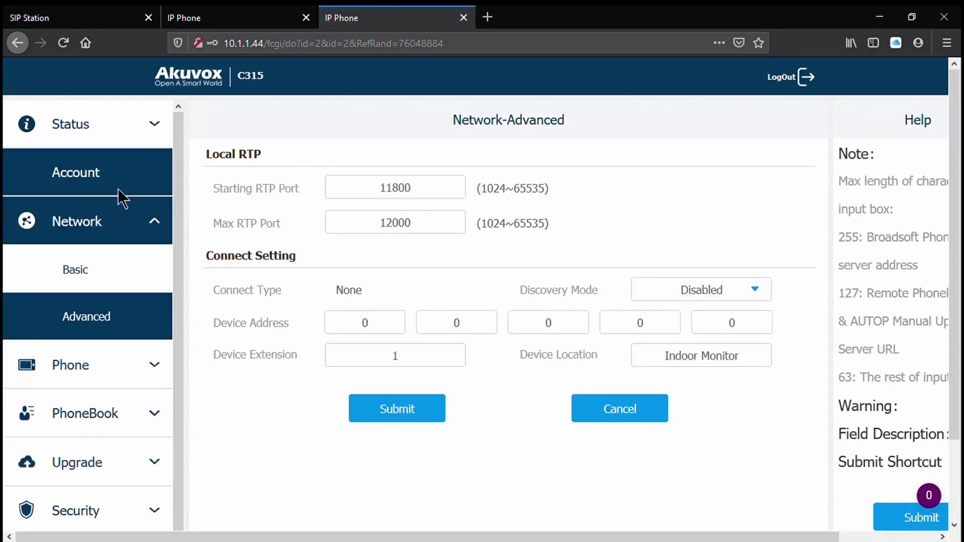
# - Change the C315's LAN address to 192.168.1.202 and browse to the new address
pyautogui.click(117, 276)
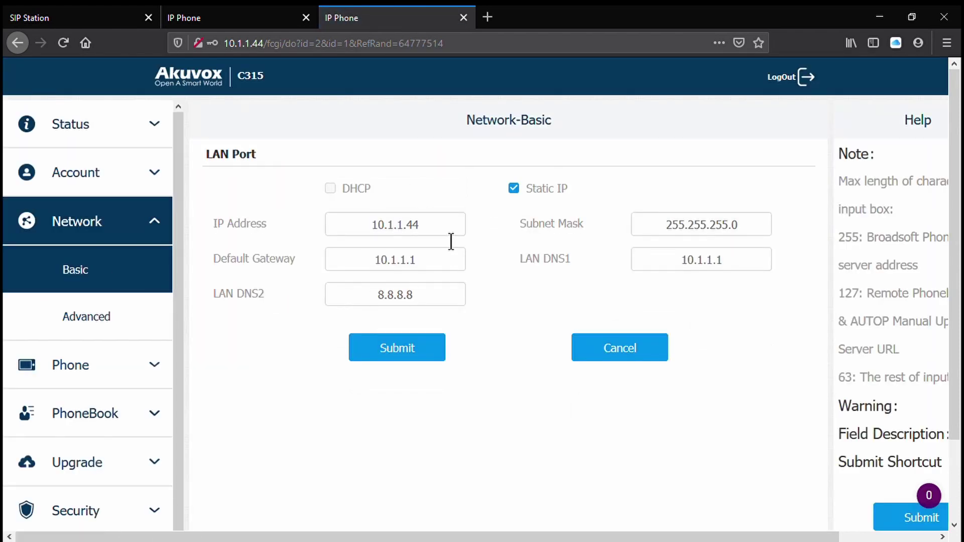
pyautogui.moveTo(452, 237); pyautogui.dragTo(142, 226)
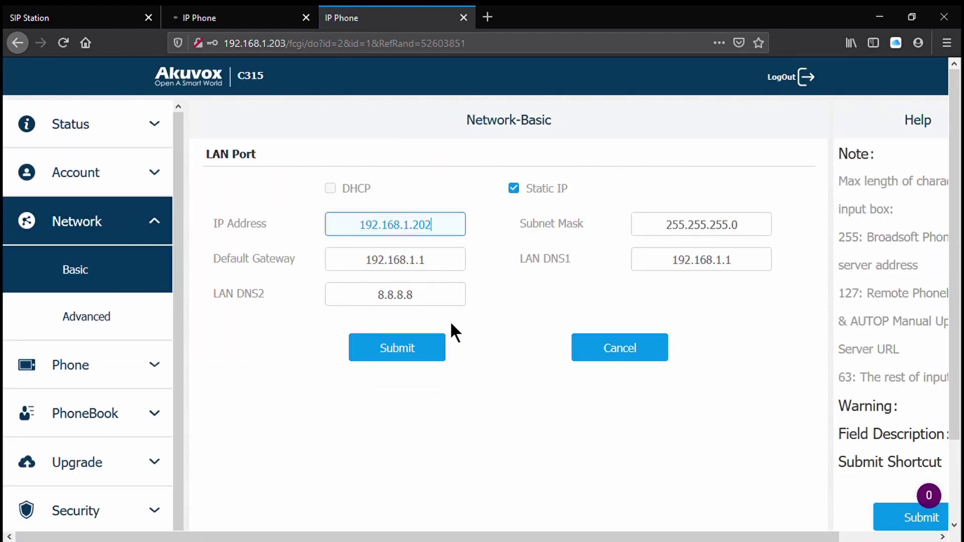
pyautogui.click(450, 43)
pyautogui.write('192.168.120')
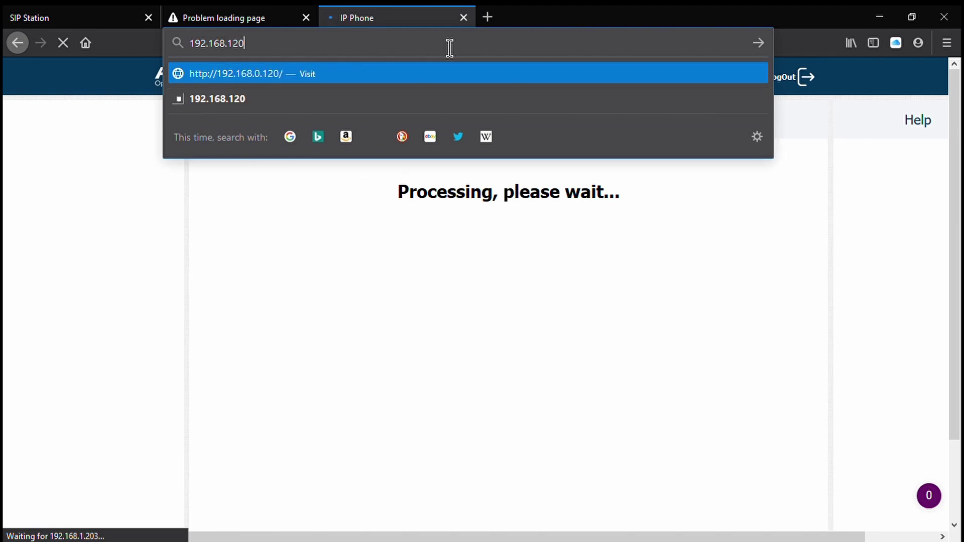
pyautogui.press('BackSpace')
pyautogui.press('BackSpace')
pyautogui.write('.202/fcgi/do?id=1')
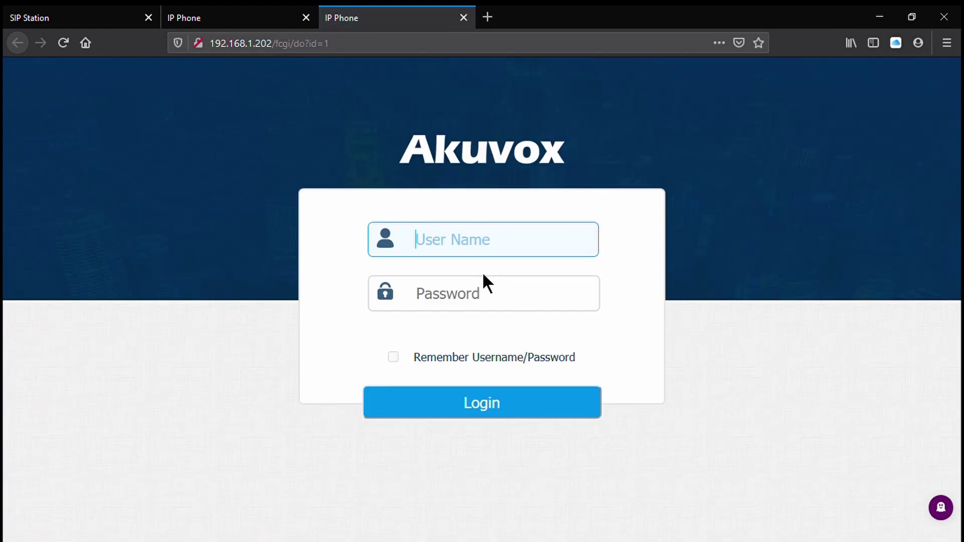
# - Log in as admin at 192.168.1.202, verify the LAN settings, and open Time/Lang
pyautogui.write('admin')
pyautogui.press('Tab')
pyautogui.write('admin')
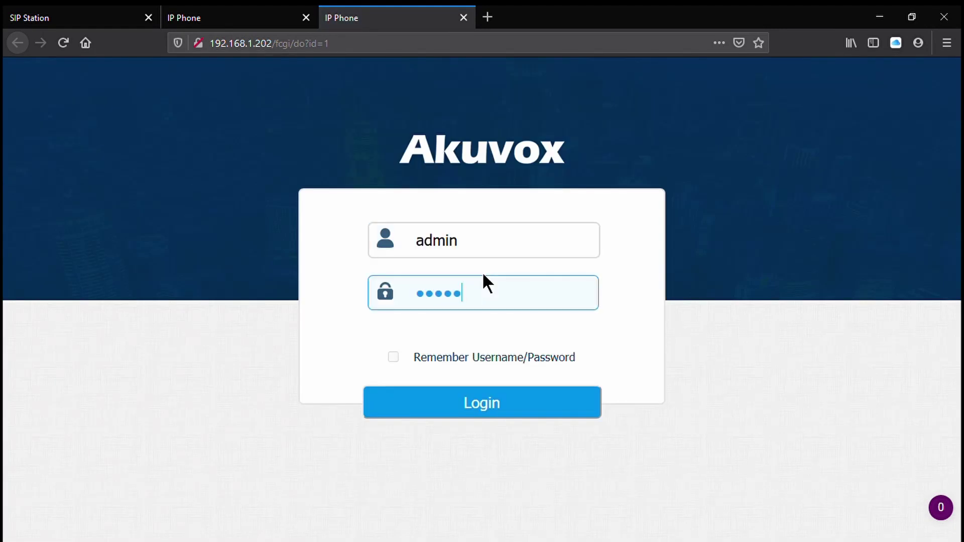
pyautogui.press('Return')
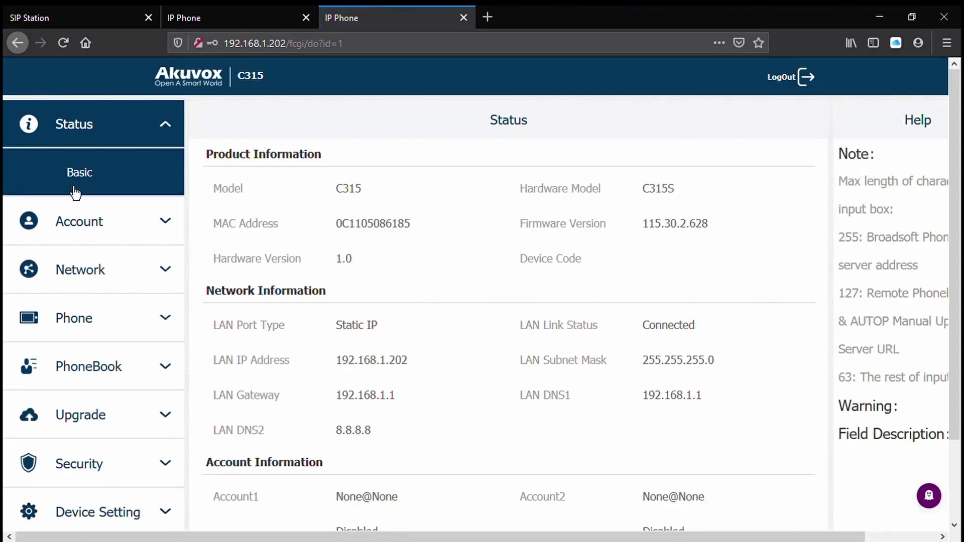
pyautogui.click(90, 271)
pyautogui.click(100, 285)
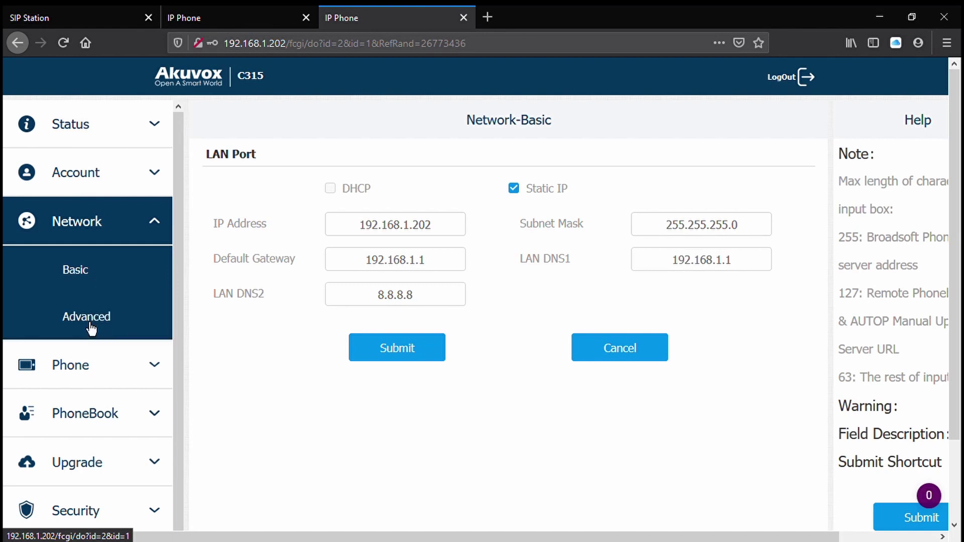
pyautogui.click(80, 369)
pyautogui.click(106, 343)
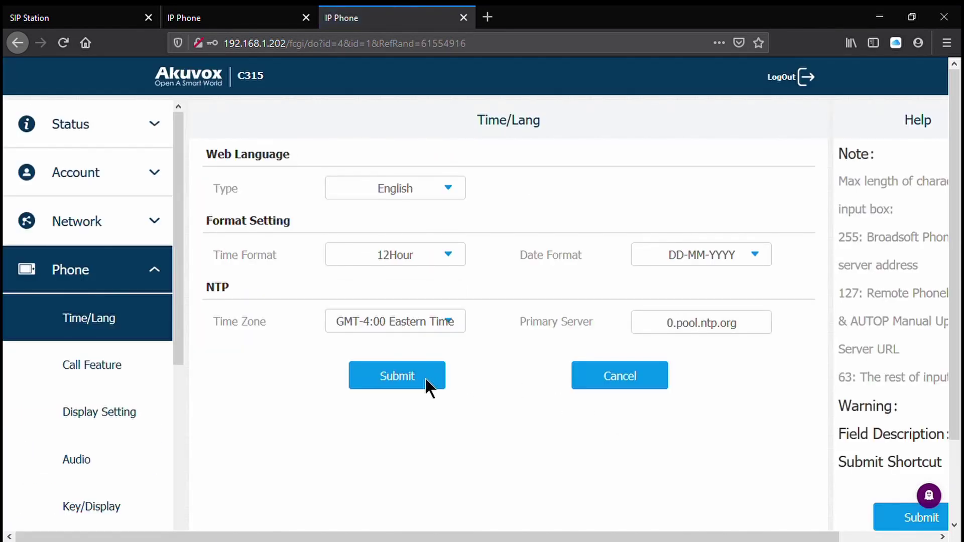
# - Submit the Time/Lang settings and clear all entries from the Call Feature whitelist
pyautogui.click(425, 378)
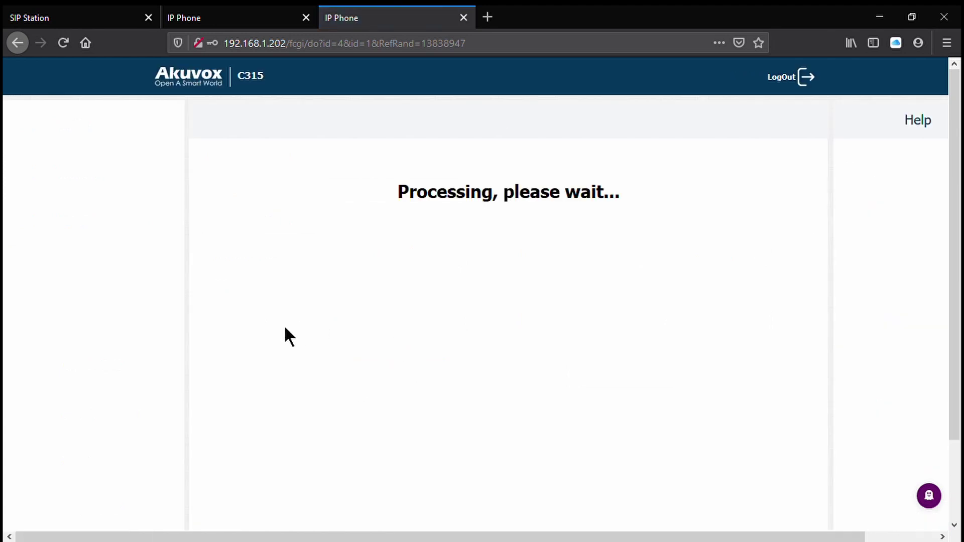
pyautogui.click(114, 367)
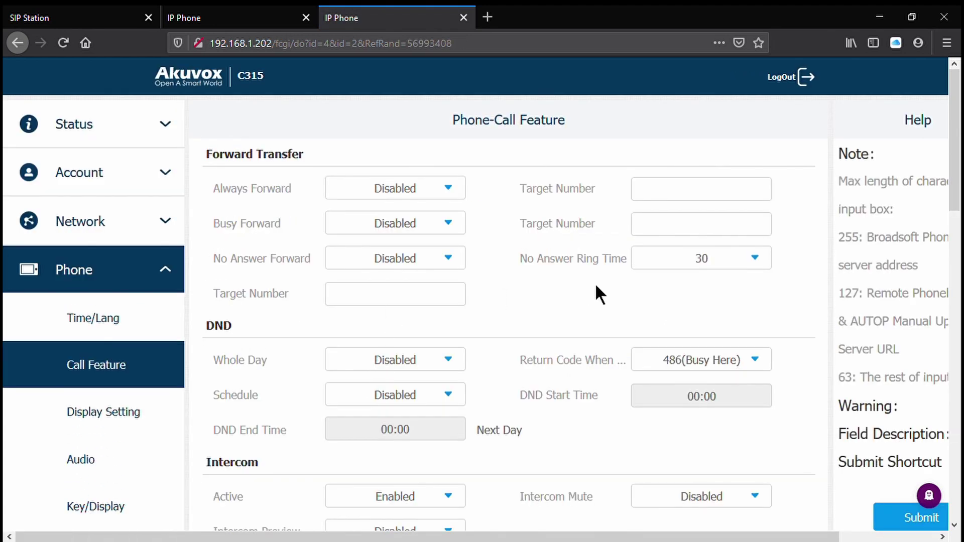
pyautogui.scroll(-10, 547, 317)
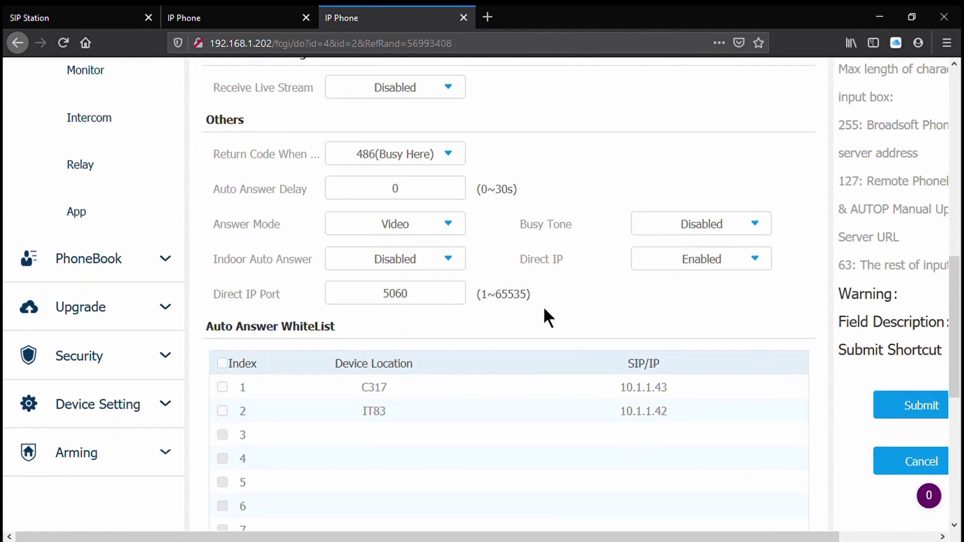
pyautogui.scroll(-4, 544, 306)
pyautogui.click(377, 431)
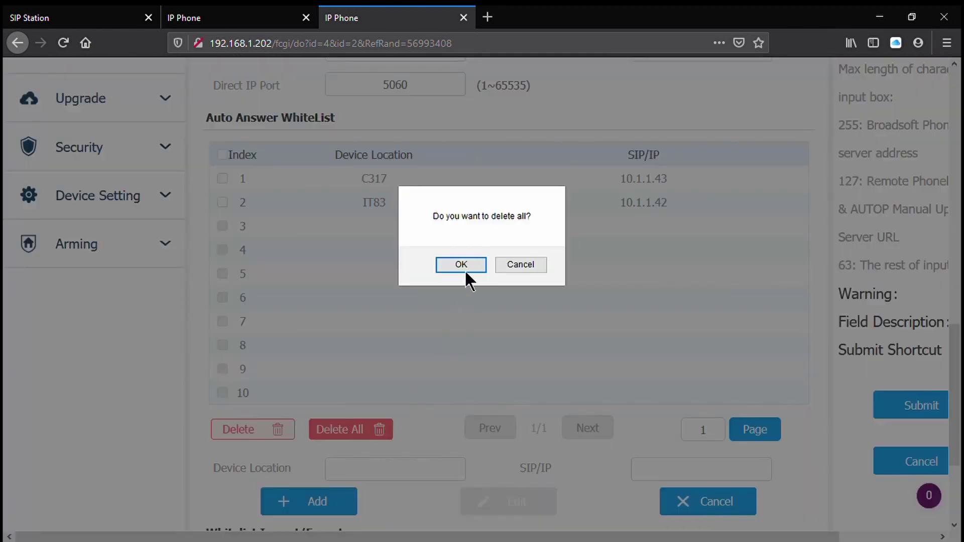
pyautogui.click(471, 261)
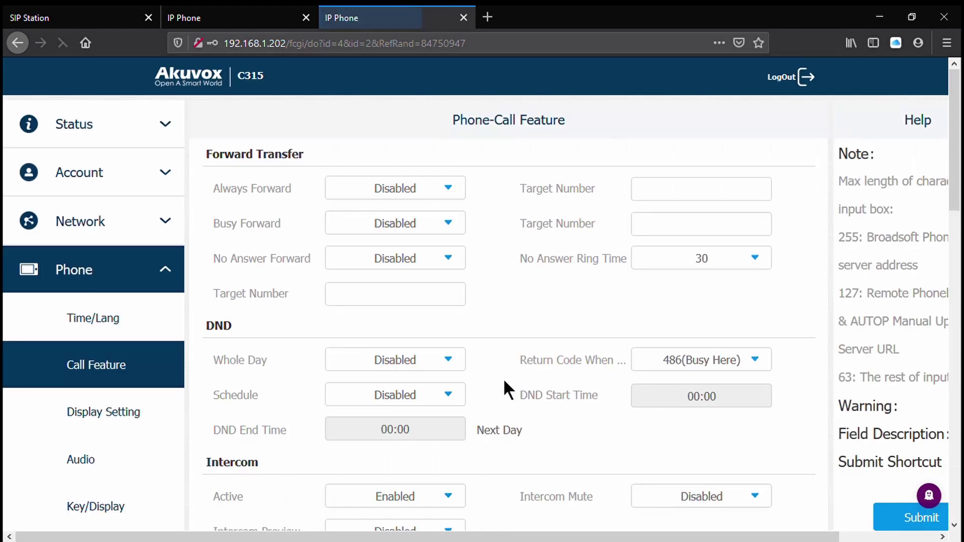
# - Set Indoor Auto Answer to Enabled and submit the Call Feature settings
pyautogui.scroll(-3, 504, 381)
pyautogui.scroll(-3, 504, 387)
pyautogui.scroll(-3, 502, 387)
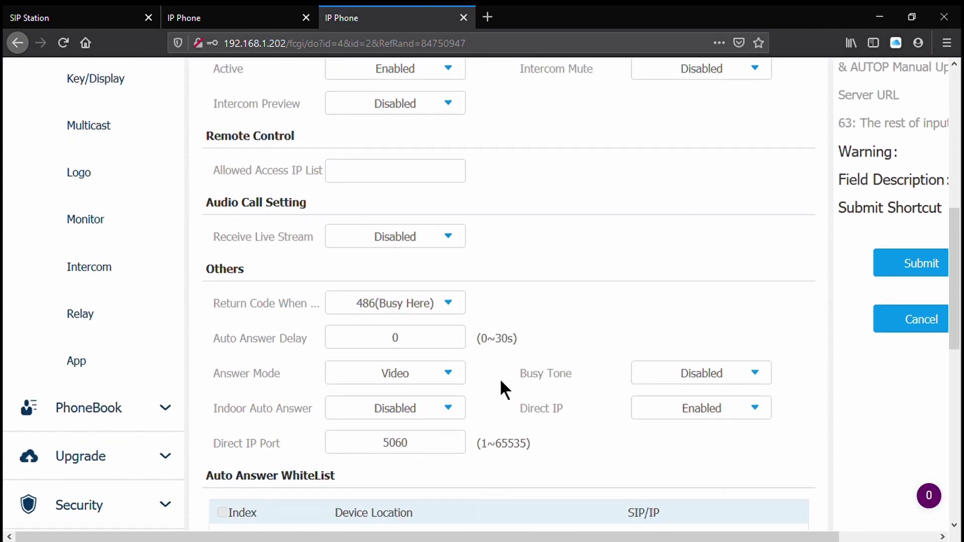
pyautogui.click(438, 412)
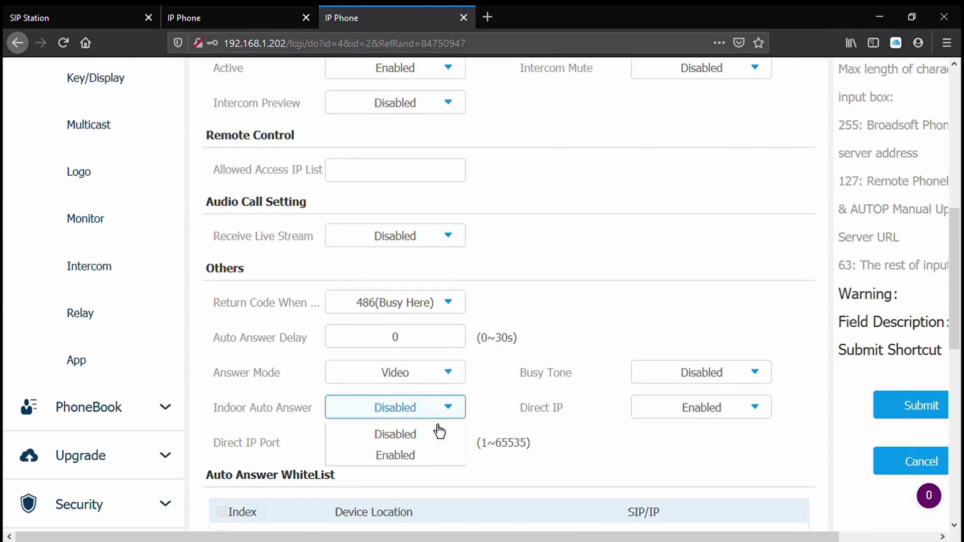
pyautogui.click(437, 455)
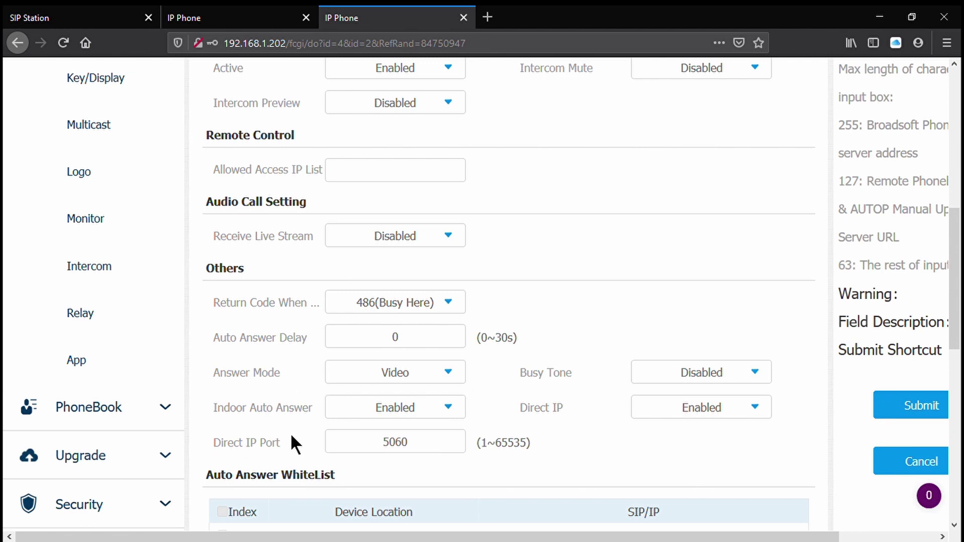
pyautogui.click(907, 411)
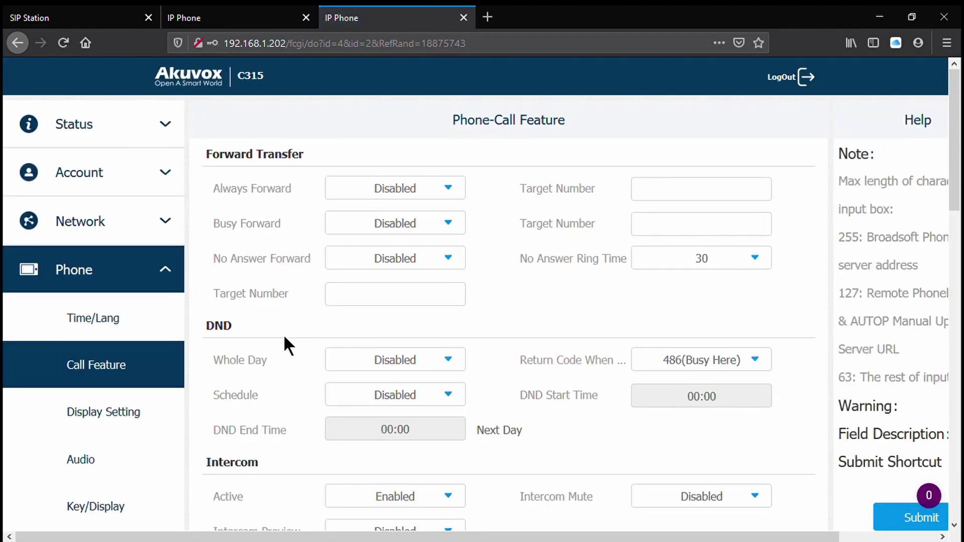
pyautogui.scroll(-4, 283, 333)
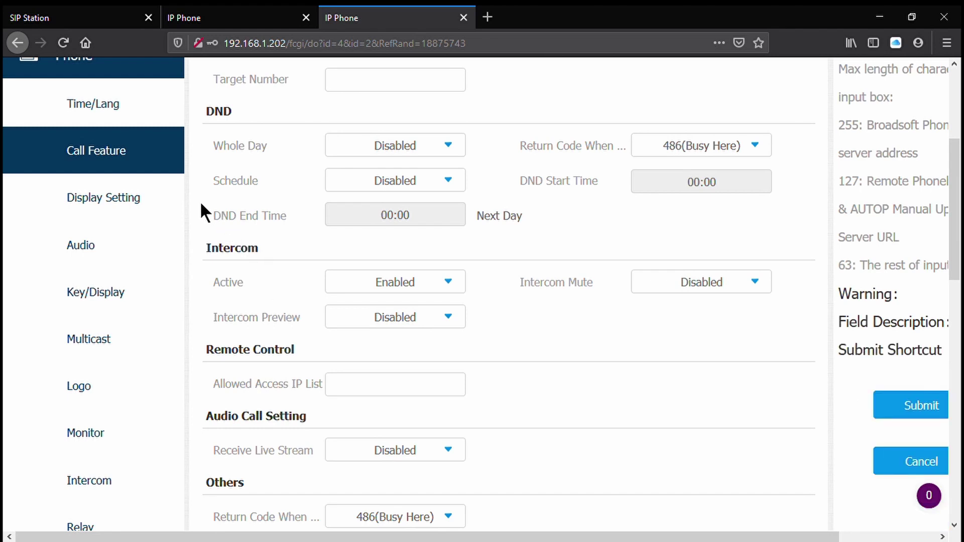
# - Open the C315's Monitor settings and select the Front Door entry for editing
pyautogui.click(149, 314)
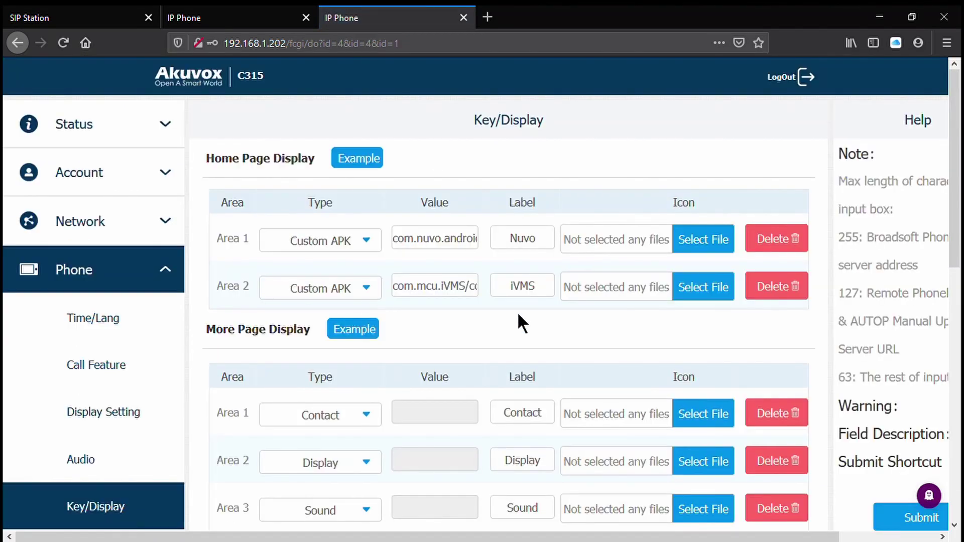
pyautogui.scroll(-4, 517, 312)
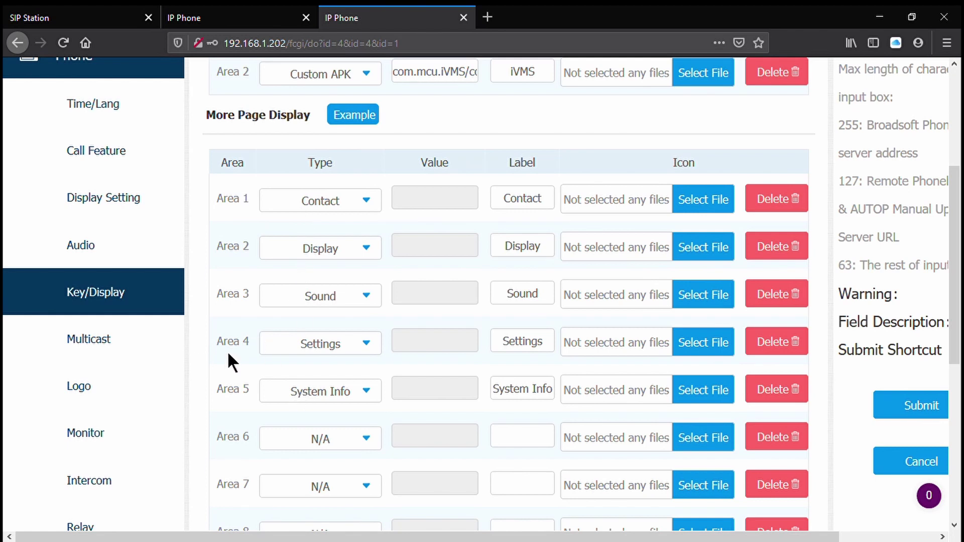
pyautogui.scroll(-4, 215, 351)
pyautogui.click(128, 236)
pyautogui.scroll(-4, 512, 299)
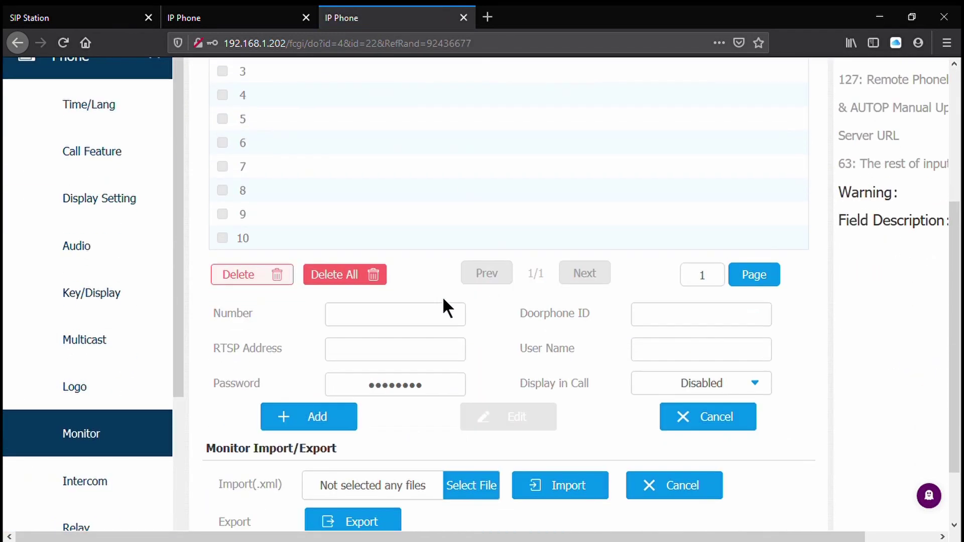
pyautogui.scroll(4, 576, 266)
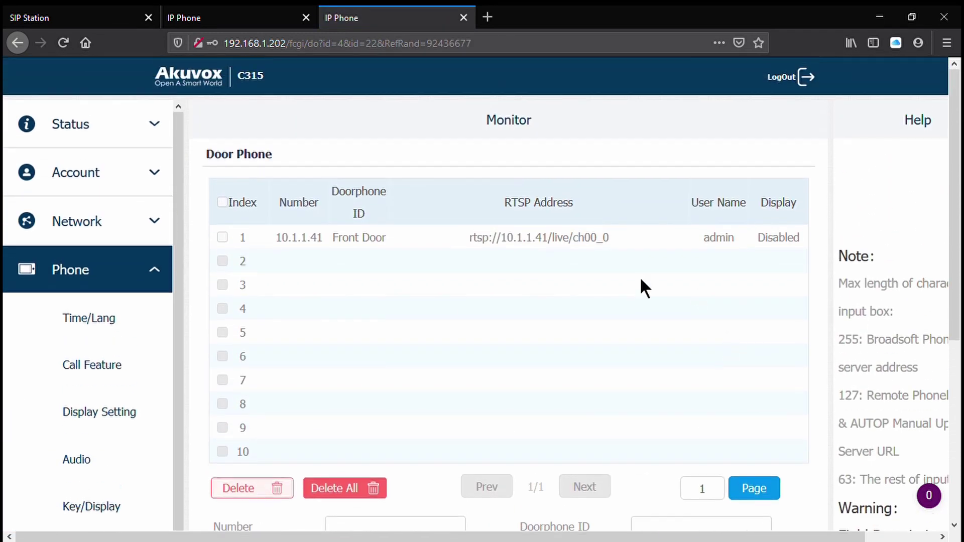
pyautogui.click(233, 248)
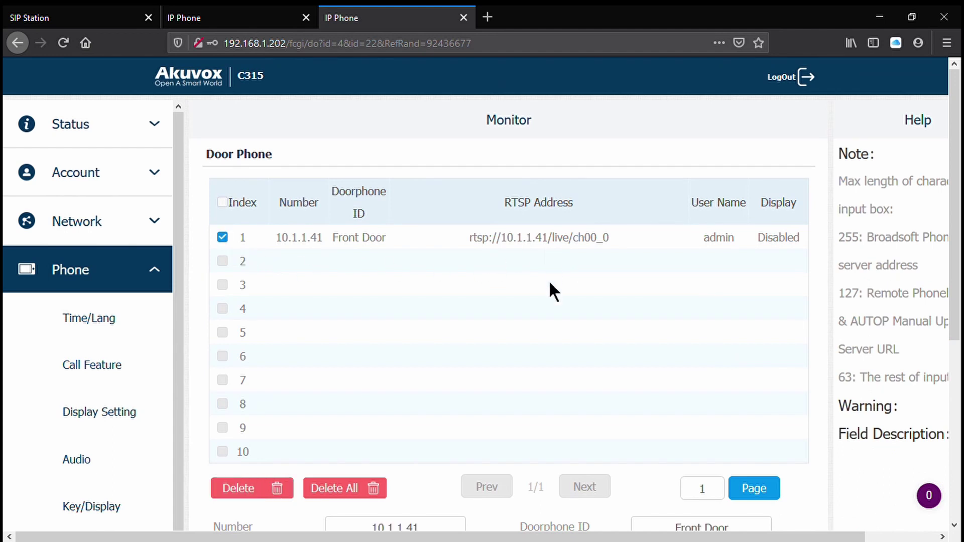
# - Clear the Front Door number and change its RTSP address IP to 192.168.1.200
pyautogui.scroll(-4, 547, 279)
pyautogui.click(463, 321)
pyautogui.hotkey('shift', 'Left')
pyautogui.hotkey('shift', 'Left')
pyautogui.hotkey('shift', 'Left')
pyautogui.hotkey('shift', 'Left')
pyautogui.hotkey('shift', 'Left')
pyautogui.hotkey('shift', 'Left')
pyautogui.hotkey('shift', 'Left')
pyautogui.hotkey('shift', 'Left')
pyautogui.hotkey('shift', 'Left')
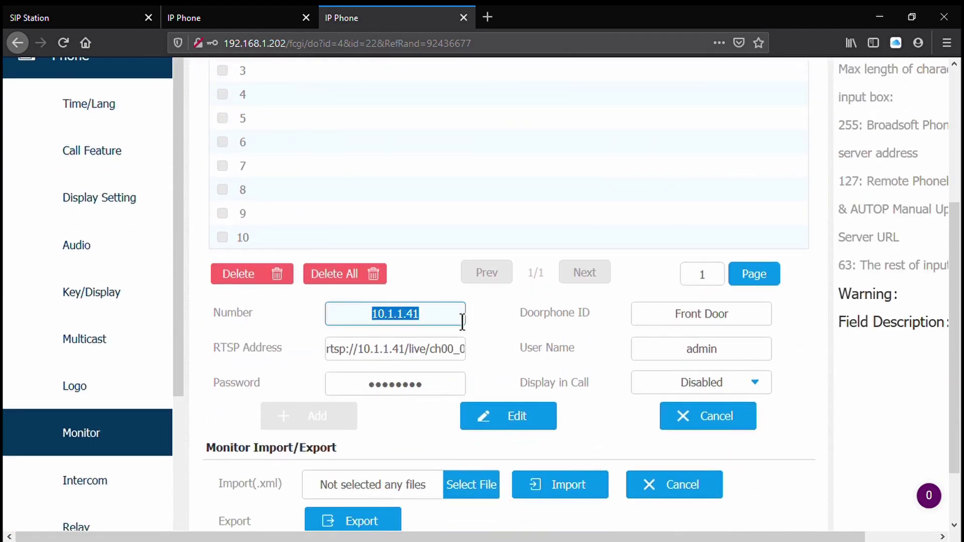
pyautogui.press('BackSpace')
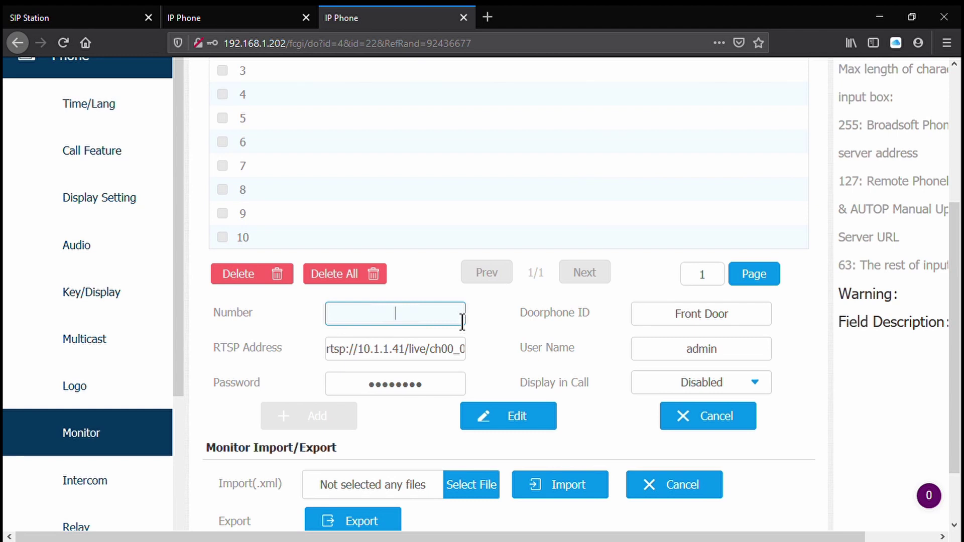
pyautogui.press('Tab')
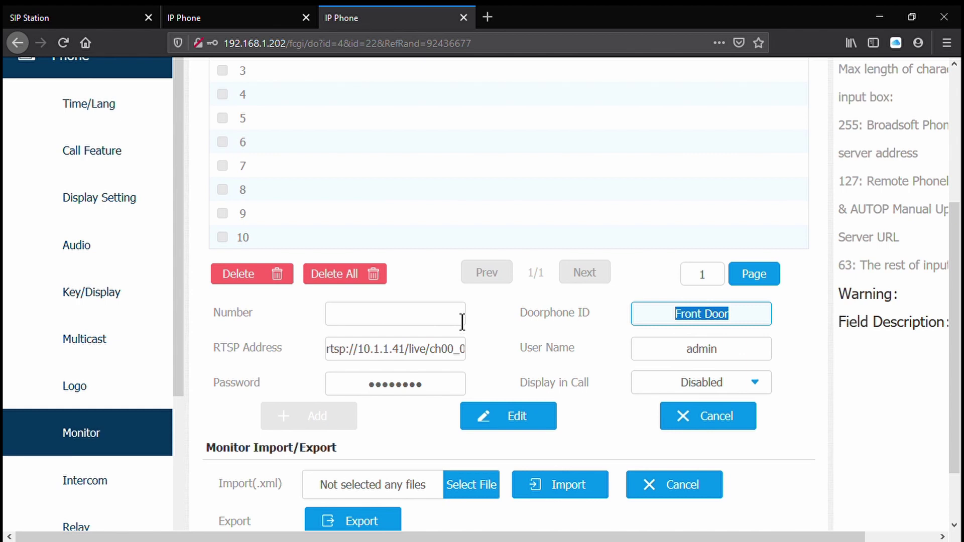
pyautogui.press('Tab')
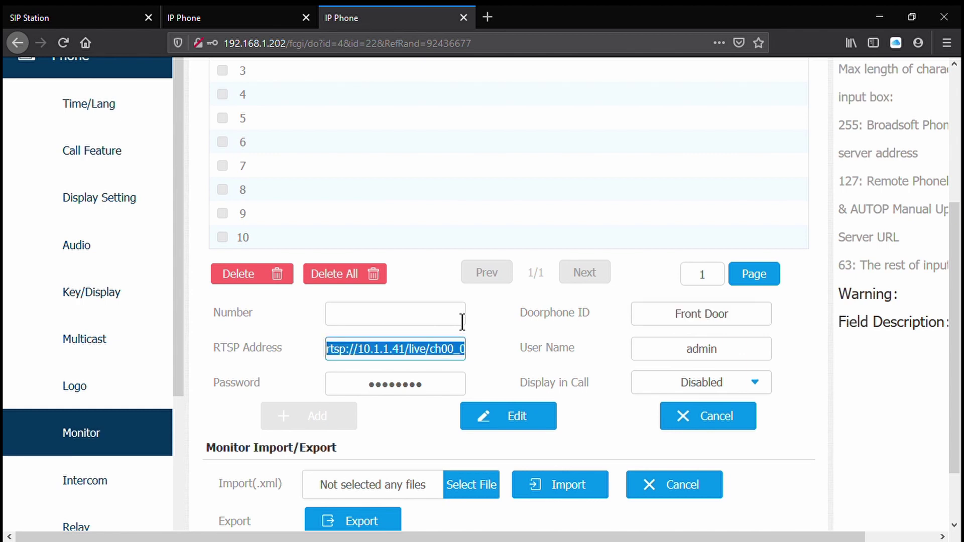
pyautogui.press('End')
pyautogui.press('Left')
pyautogui.press('Left')
pyautogui.press('Left')
pyautogui.press('Left')
pyautogui.press('Left')
pyautogui.press('Left')
pyautogui.press('Left')
pyautogui.press('Left')
pyautogui.press('Left')
pyautogui.press('Left')
pyautogui.press('Left')
pyautogui.press('Left')
pyautogui.press('Left')
pyautogui.press('Left')
pyautogui.press('Right')
pyautogui.press('Delete')
pyautogui.press('BackSpace')
pyautogui.press('BackSpace')
pyautogui.press('BackSpace')
pyautogui.press('BackSpace')
pyautogui.press('BackSpace')
pyautogui.press('BackSpace')
pyautogui.press('BackSpace')
pyautogui.write('92.168.1.200')
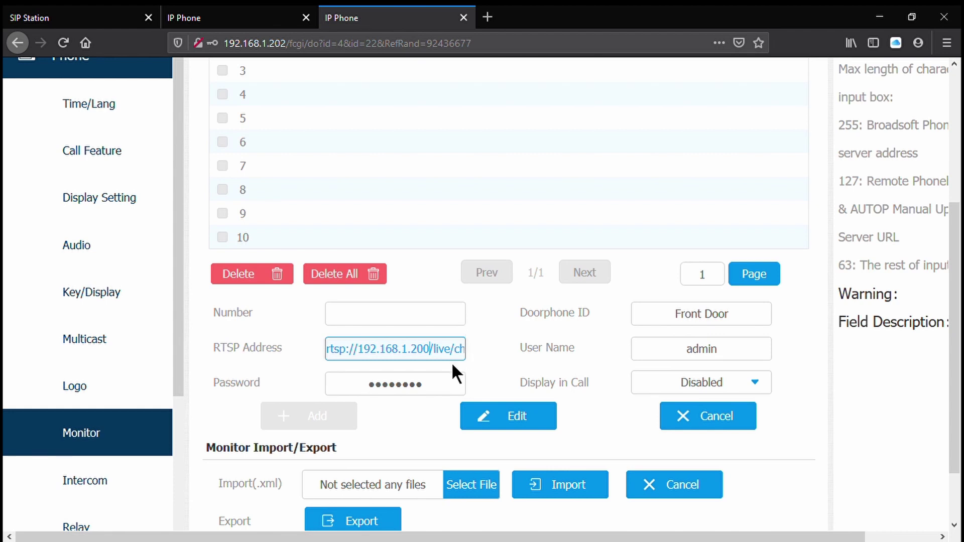
# - Re-enter the stream password and save the edited Front Door entry
pyautogui.doubleClick(436, 391)
pyautogui.write('admin')
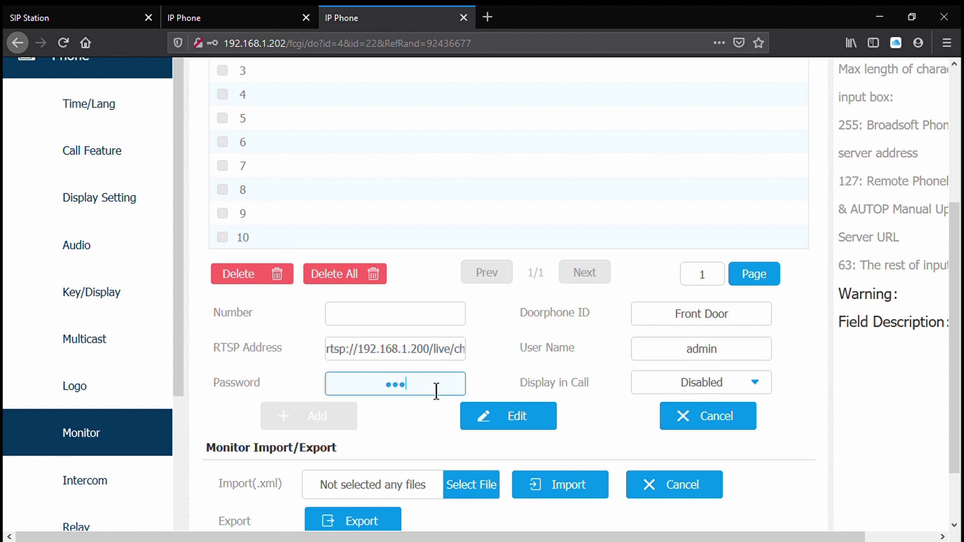
pyautogui.click(522, 417)
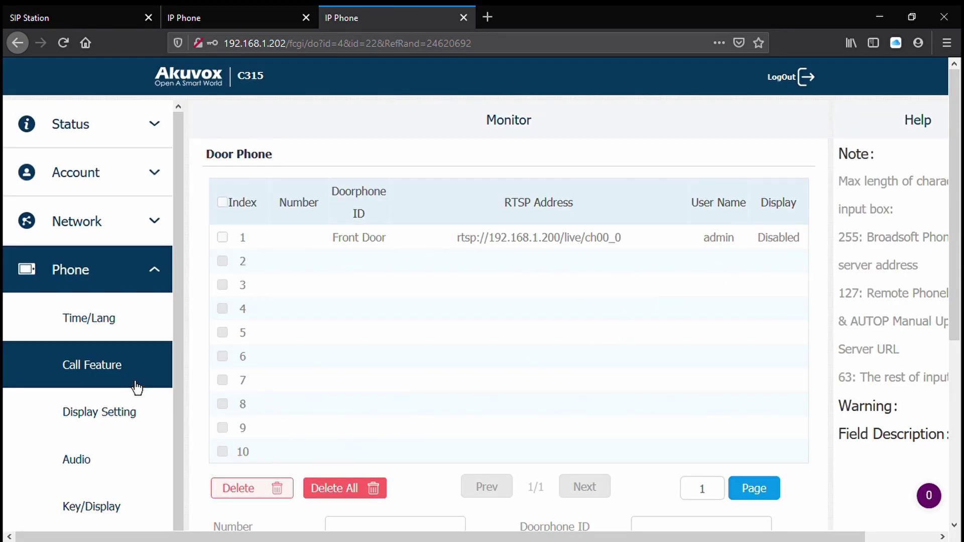
# - Set the C315's Softkey In Incoming Page Status to Disabled on the Relay page and submit
pyautogui.scroll(-5, 136, 388)
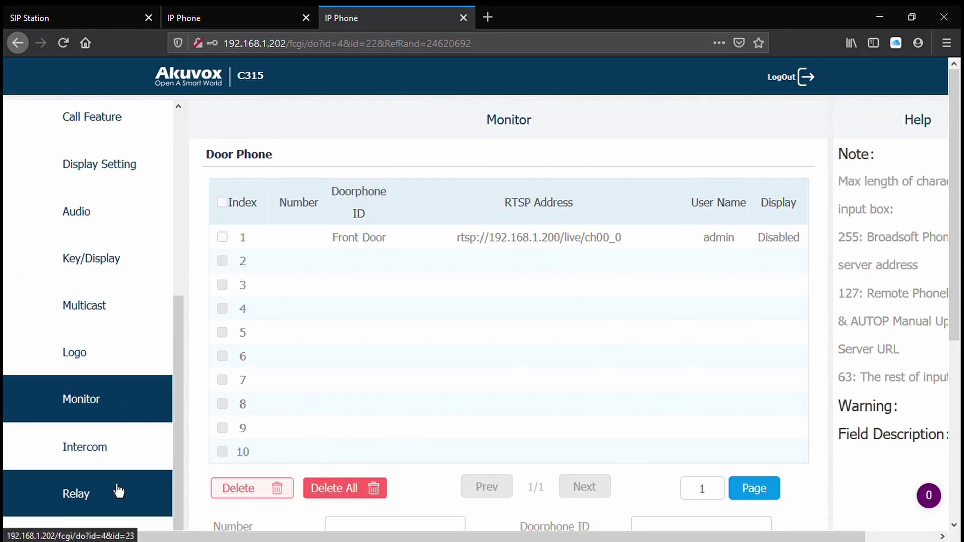
pyautogui.click(119, 493)
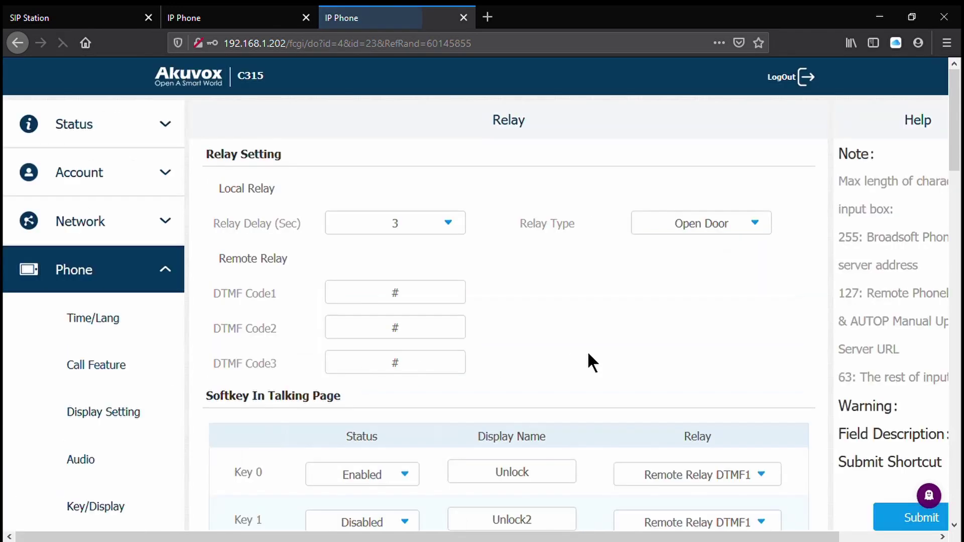
pyautogui.scroll(-3, 592, 351)
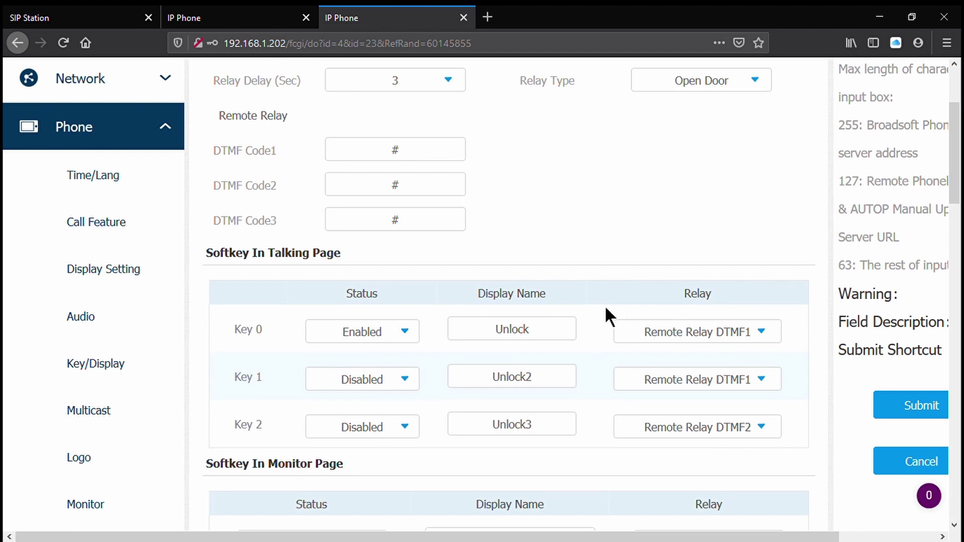
pyautogui.scroll(-5, 581, 317)
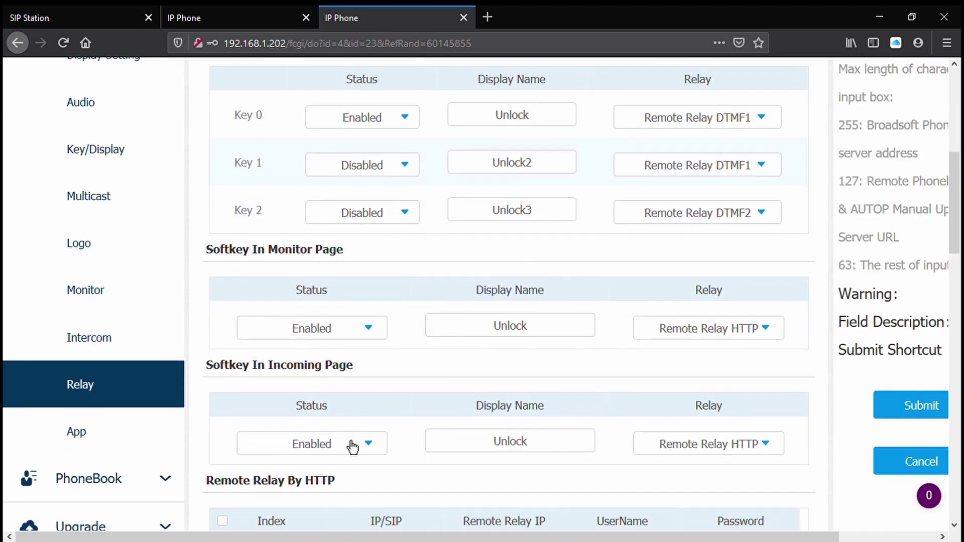
pyautogui.click(351, 445)
pyautogui.click(337, 467)
pyautogui.click(923, 410)
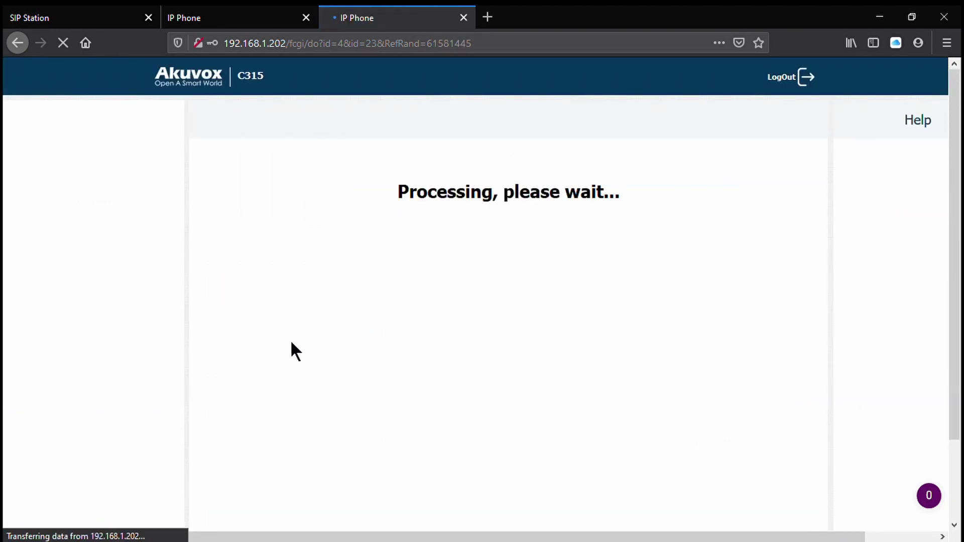
# - Show the C315's Status page confirming IP 192.168.1.202 and firmware 115.30.2.628
pyautogui.scroll(-10, 170, 344)
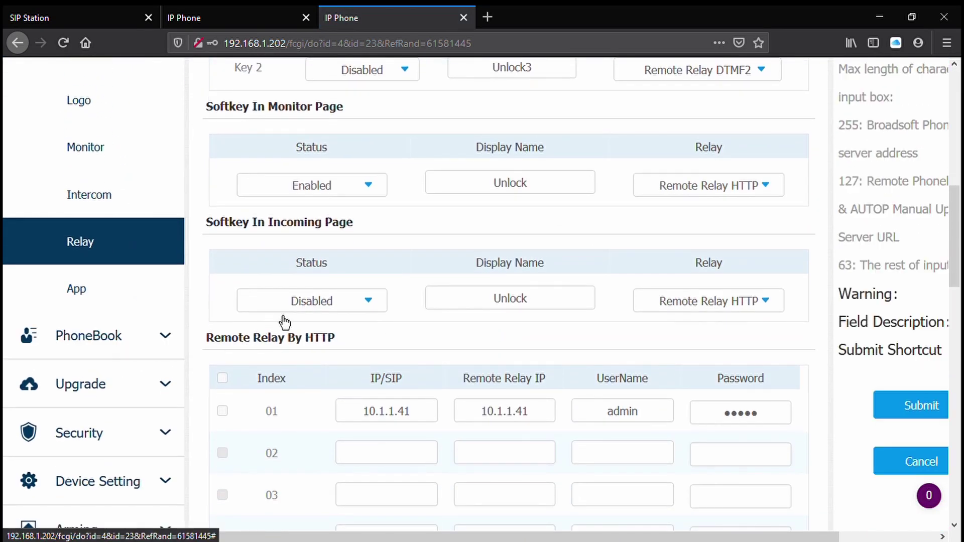
pyautogui.scroll(3, 443, 322)
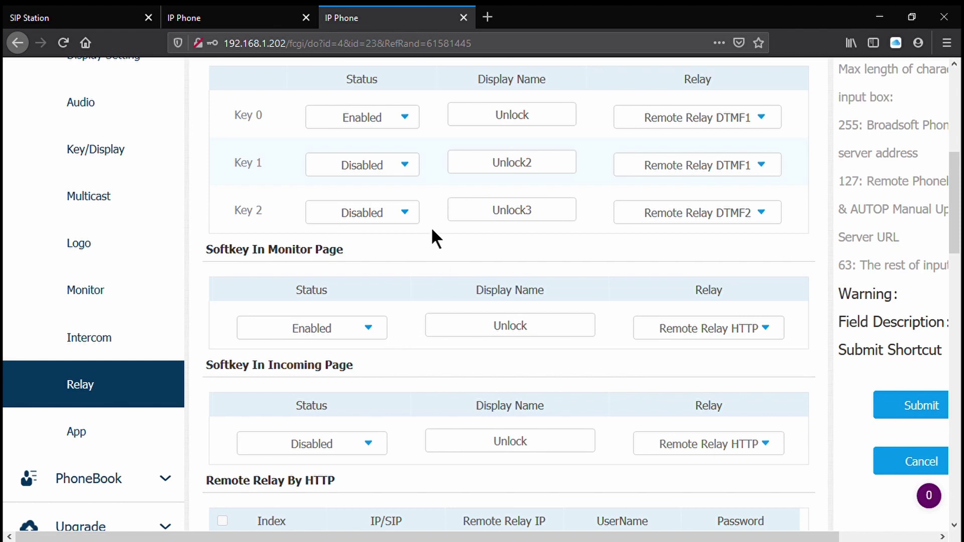
pyautogui.scroll(-2, 136, 449)
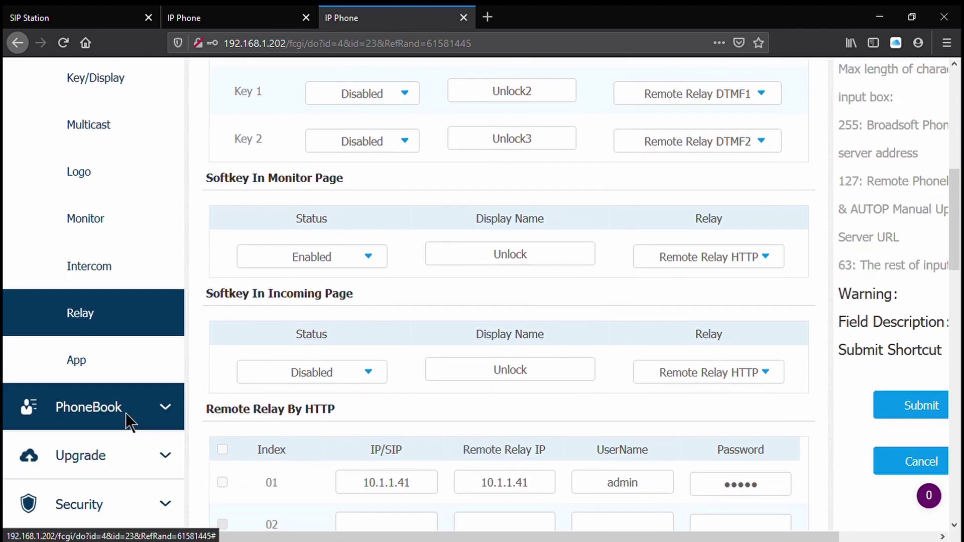
pyautogui.click(126, 412)
pyautogui.scroll(5, 146, 404)
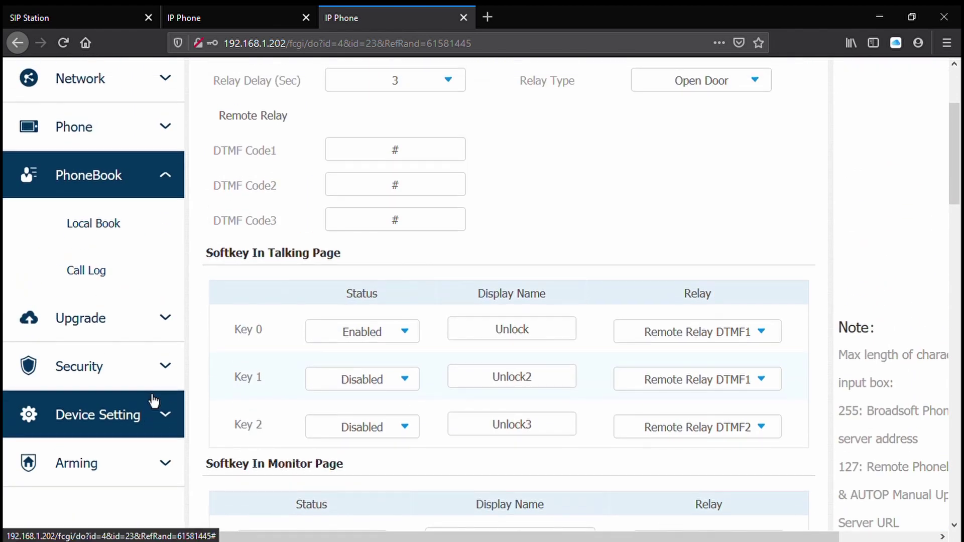
pyautogui.scroll(3, 240, 251)
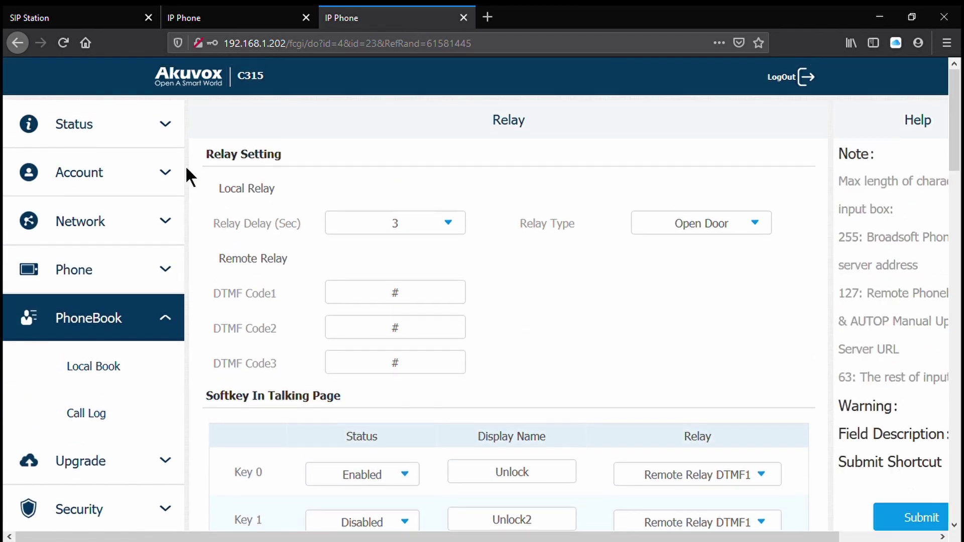
pyautogui.click(120, 128)
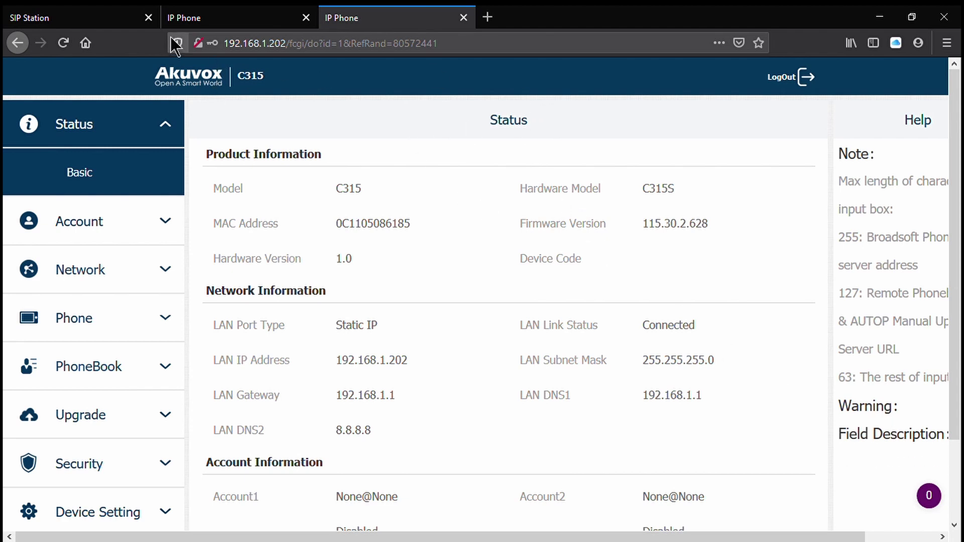
# - Confirm the R20A doorbell's refreshed call log lists calls to 192.168.1.201 and 192.168.1.202, then return to Status
pyautogui.click(92, 16)
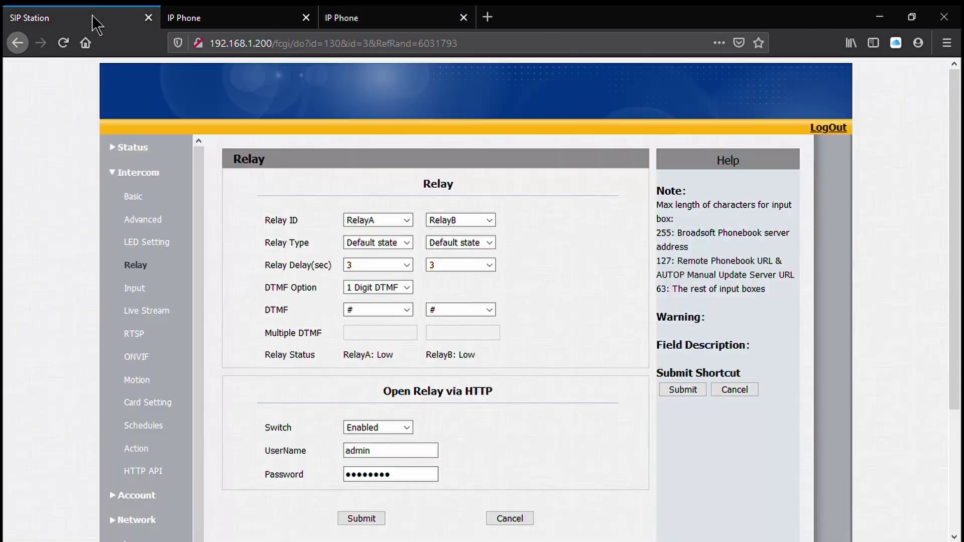
pyautogui.click(163, 162)
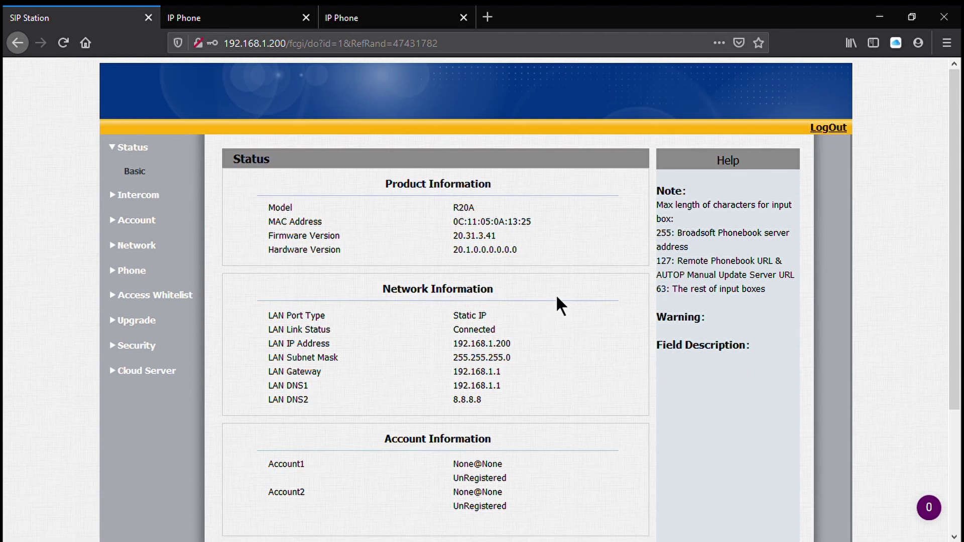
pyautogui.click(135, 271)
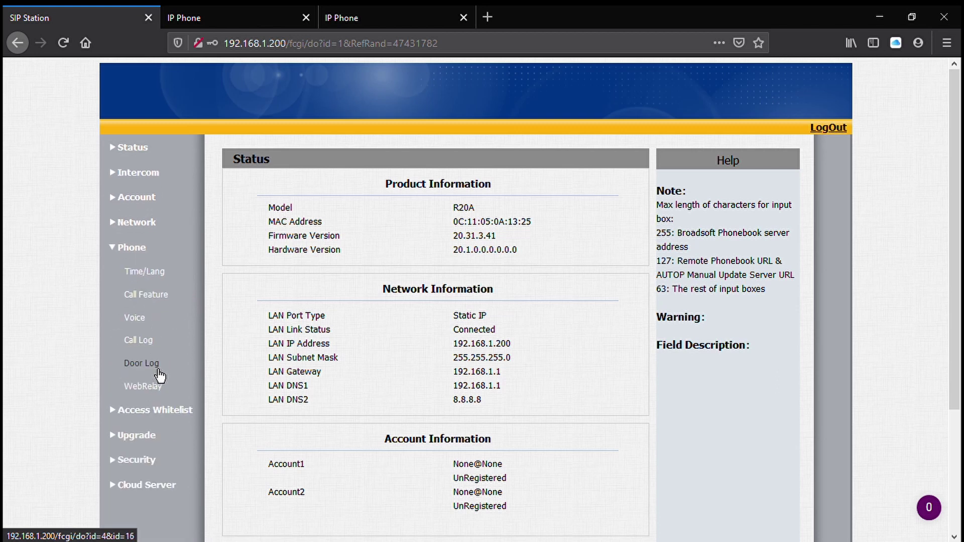
pyautogui.click(159, 346)
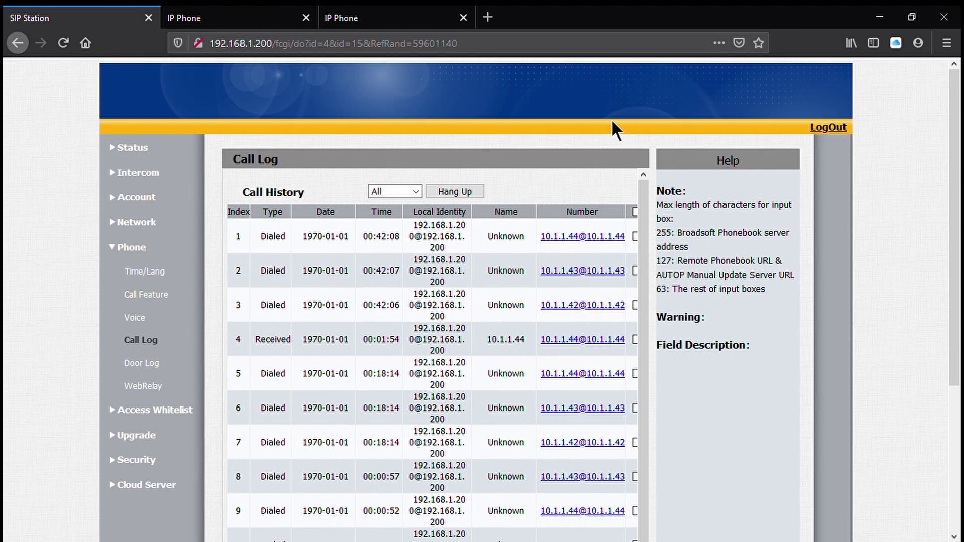
pyautogui.click(67, 44)
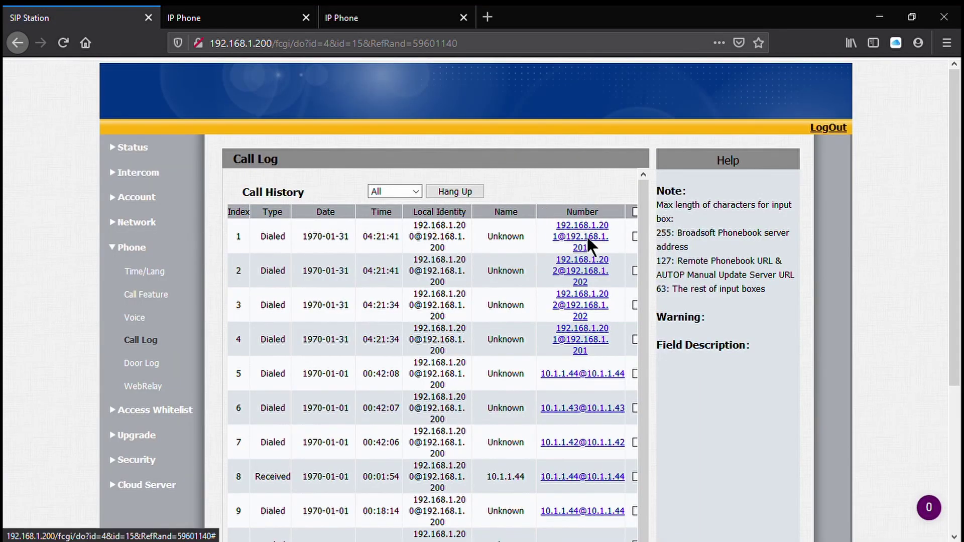
pyautogui.click(143, 149)
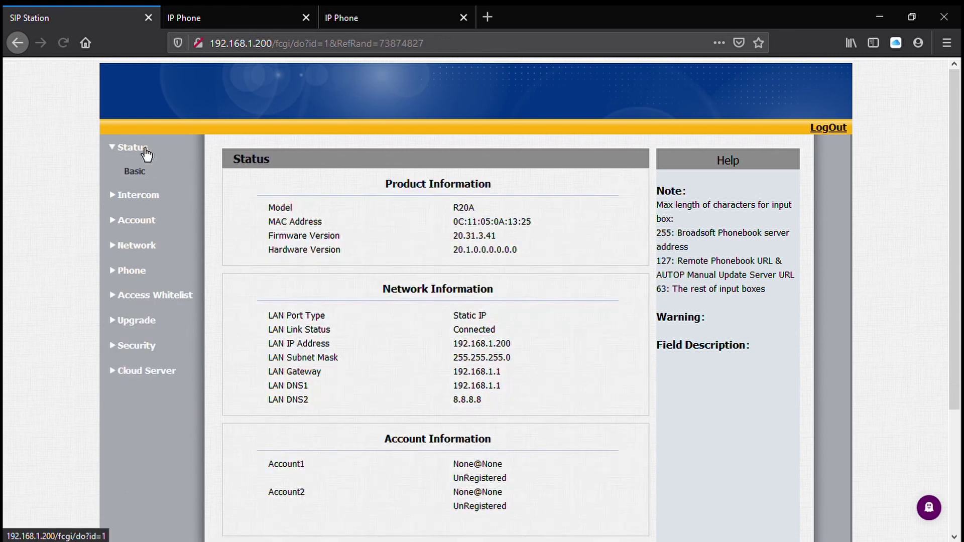